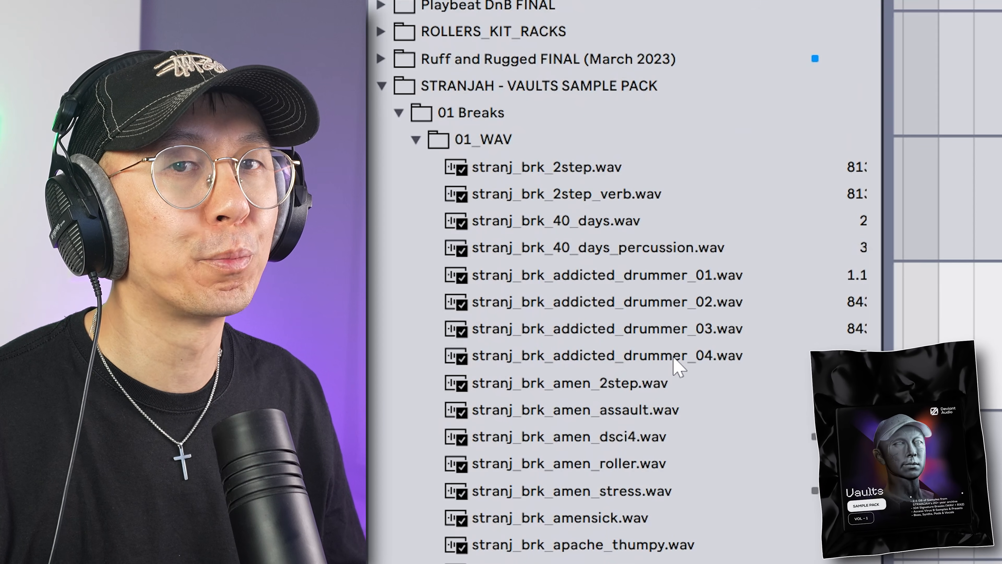
Audition breaks from the Vaults pack's 01 Breaks folder, including addicted_drummer_04, amen_dsci4, amen_stress, chivalry_thick and the guillotine tighten_up_low break
left_click(675, 359)
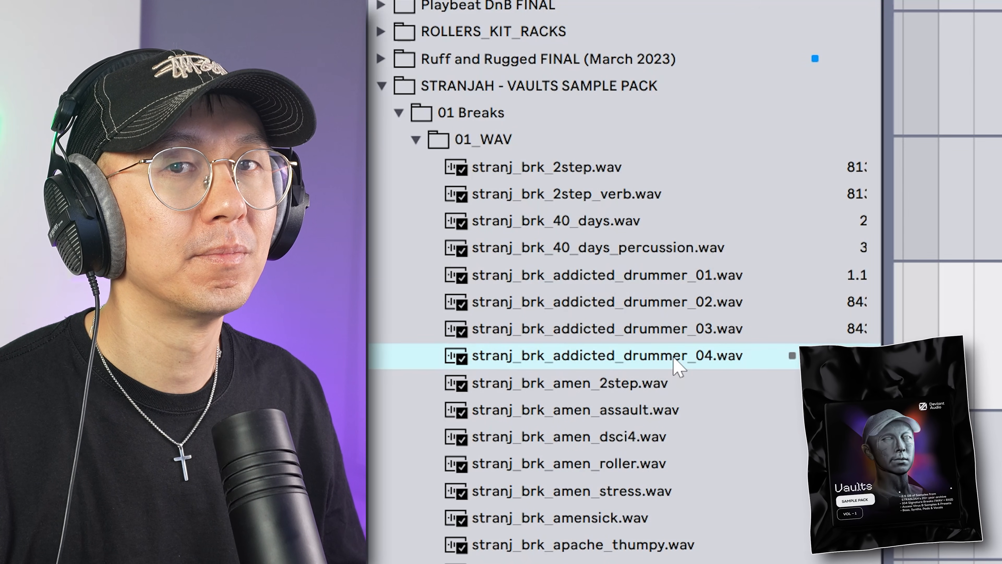
scroll(673, 358, "down", 3)
left_click(704, 319)
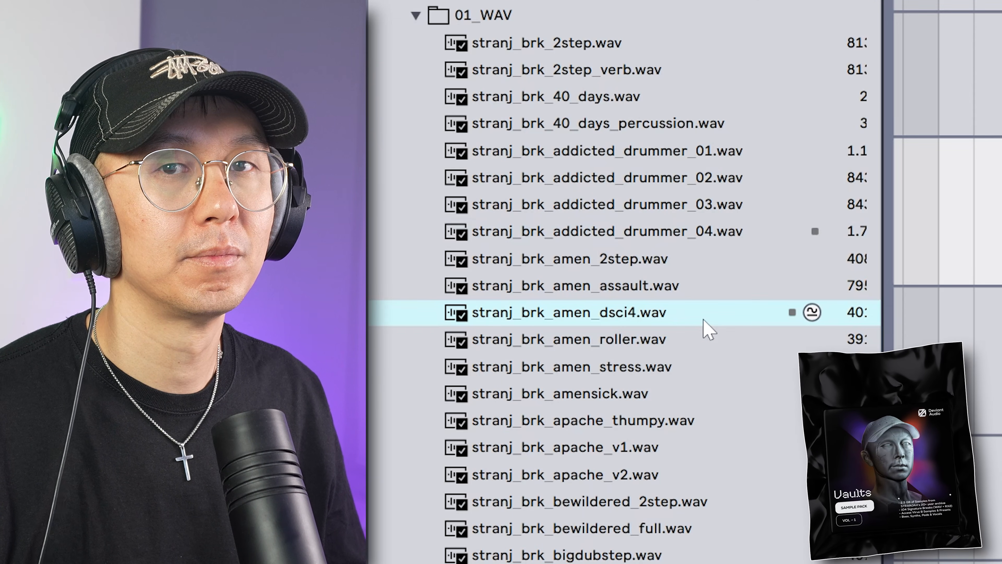
scroll(706, 327, "down", 2)
left_click(699, 317)
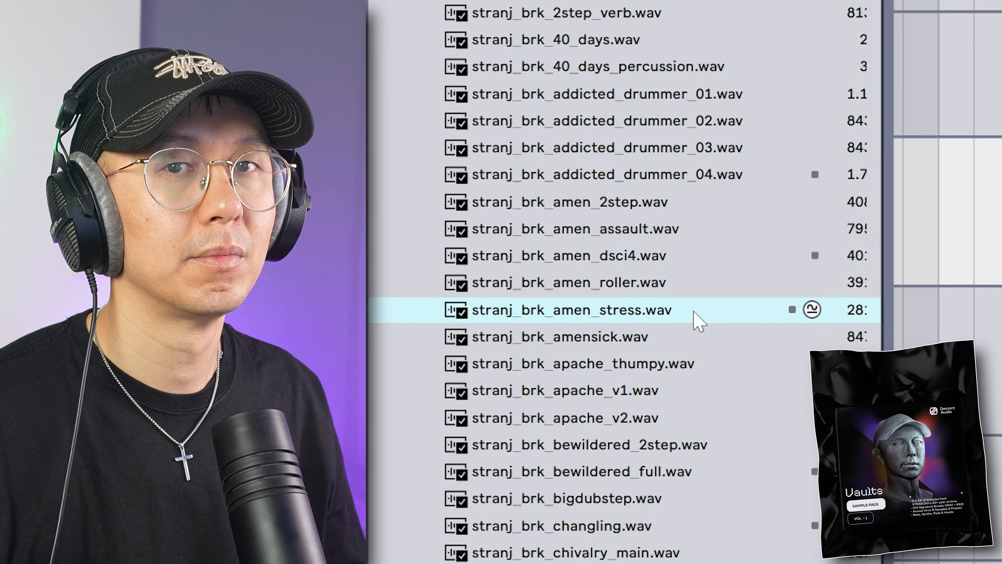
scroll(696, 316, "down", 6)
left_click(698, 310)
scroll(696, 310, "down", 5)
left_click(686, 269)
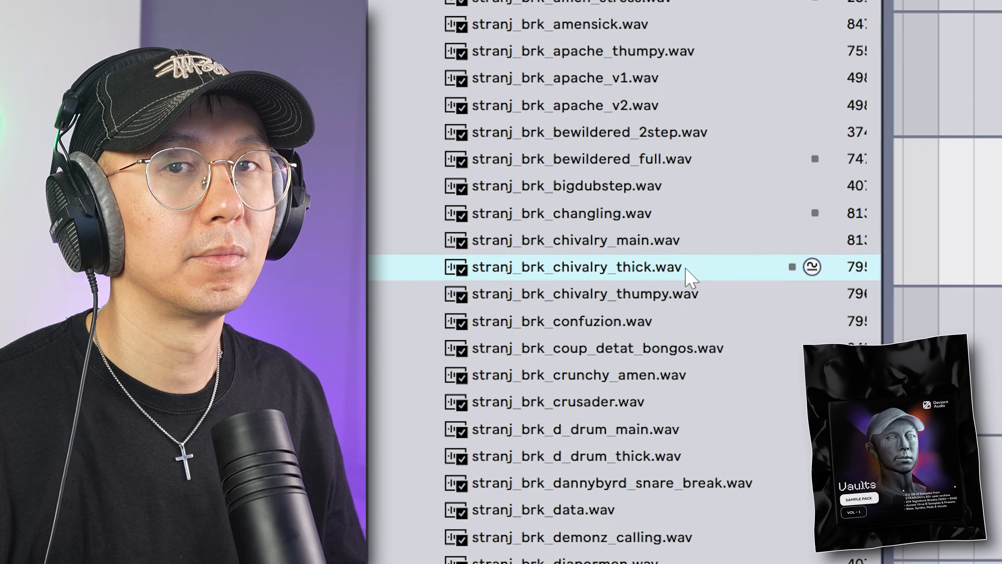
scroll(696, 312, "down", 20)
left_click(707, 351)
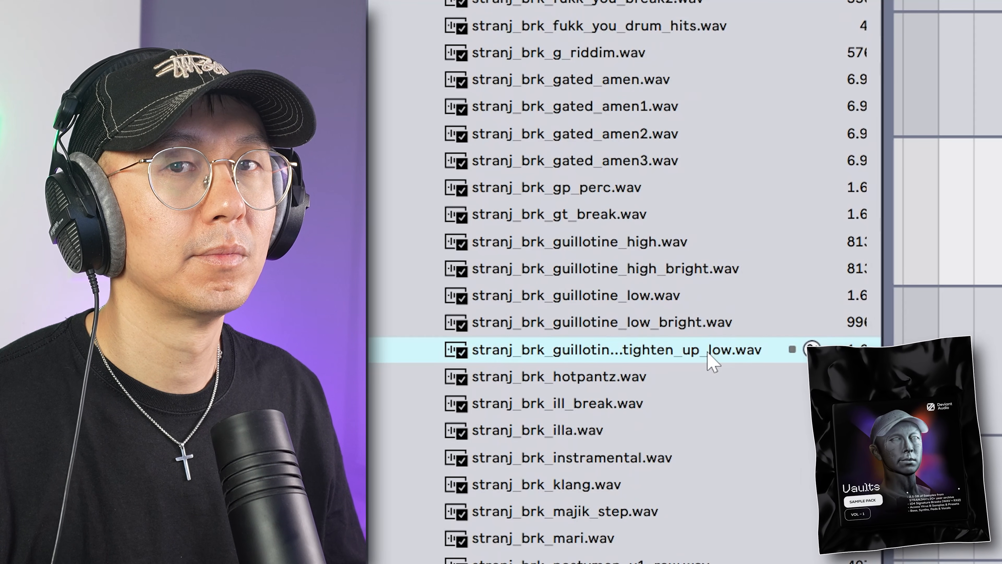
scroll(708, 354, "down", 13)
left_click(726, 299)
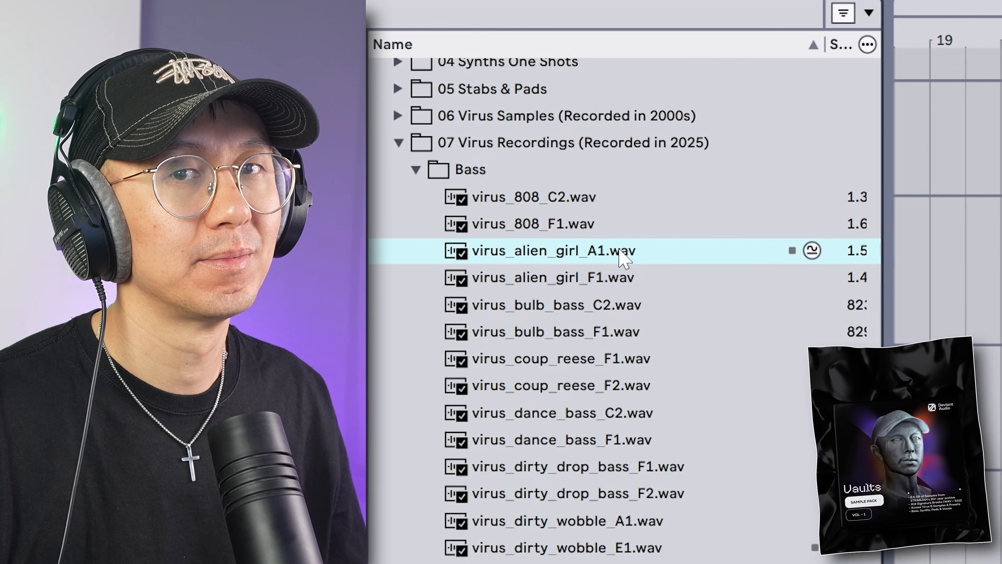
Audition bass samples from 07 Virus Recordings, including virus_dirty_wobble_E1, virus_effed_up_sub_G1 and virus_lowpassed_reese_F1
left_click(649, 550)
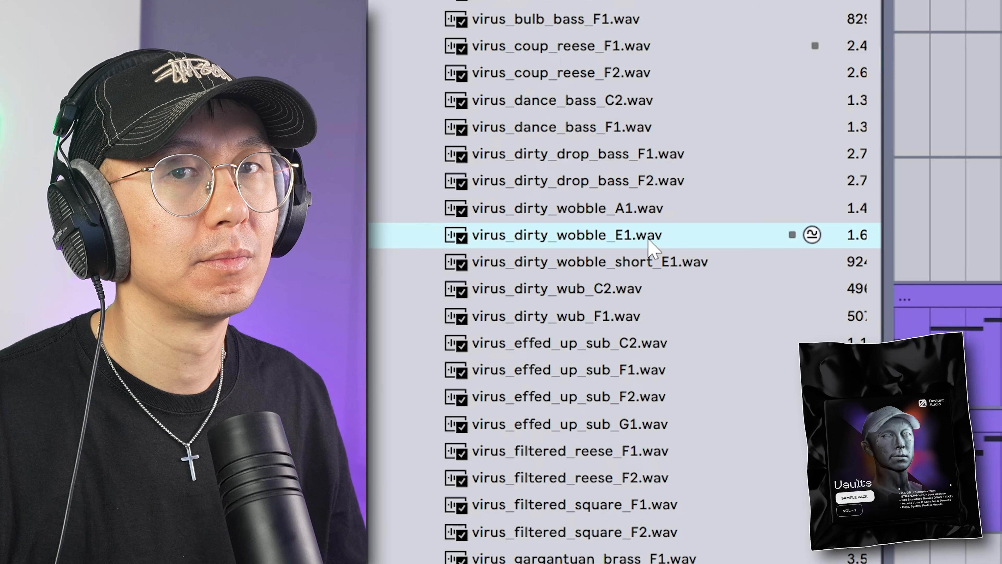
left_click(657, 432)
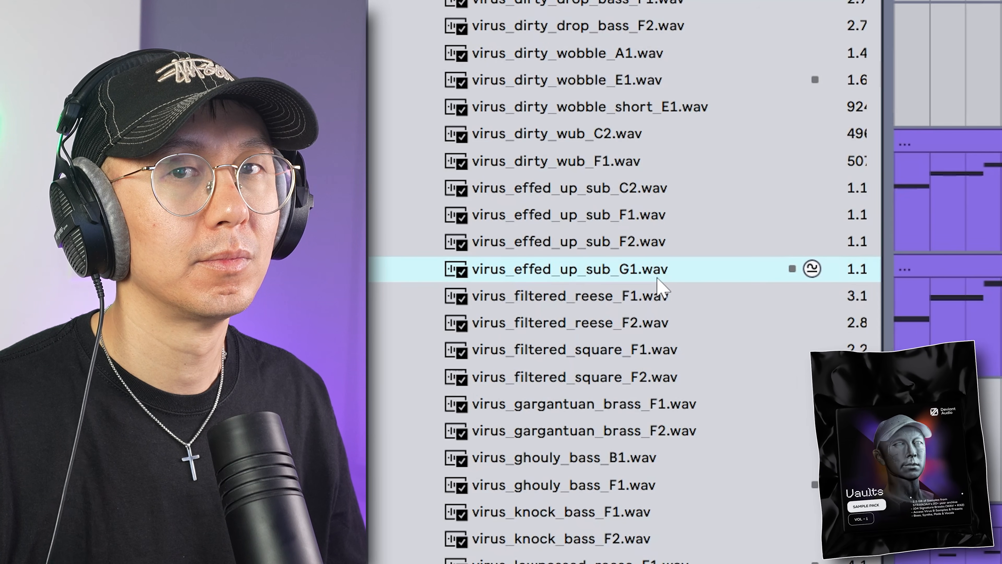
left_click(672, 562)
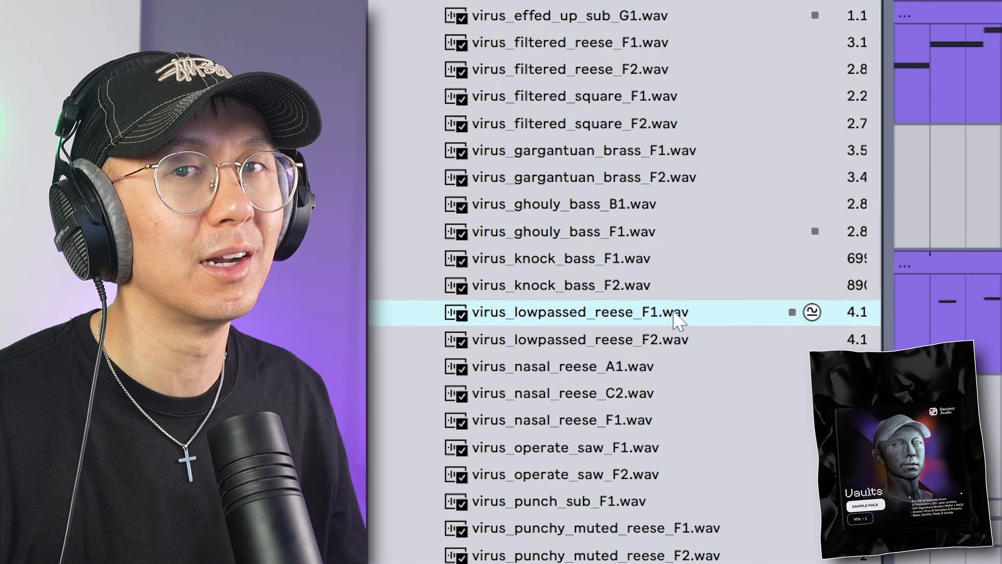
scroll(675, 319, "down", 6)
left_click(638, 278)
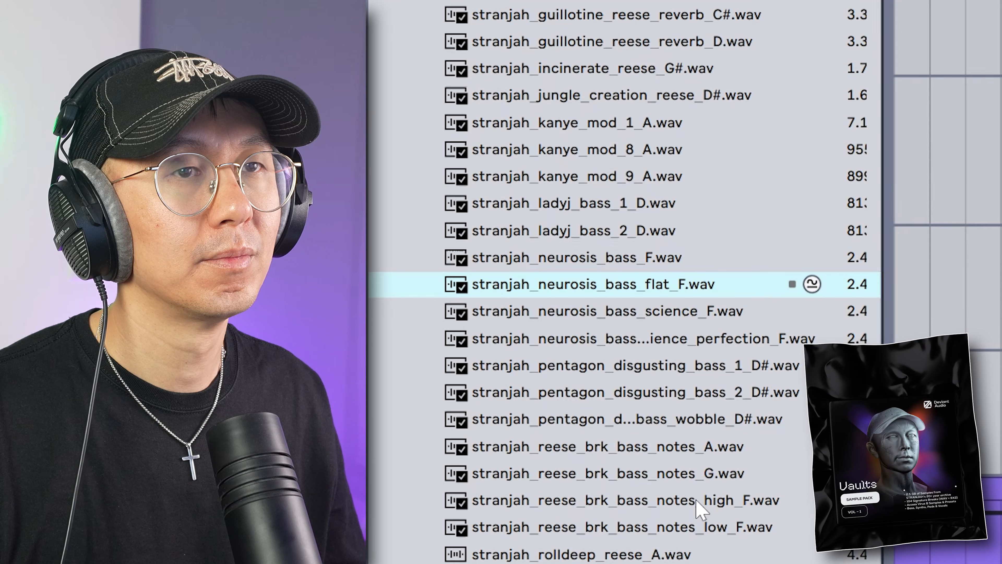
Audition the 03 Bass One Shots, including the pentagon wobble in D#, serum_reese_2_C, the saturated long stepper bass and talisman_long_D
scroll(698, 509, "down", 3)
left_click(744, 263)
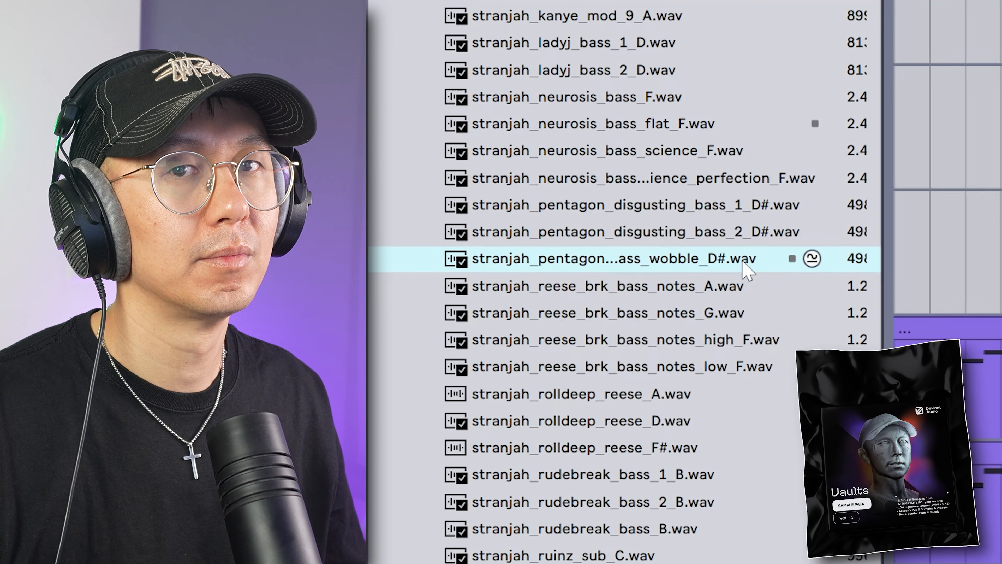
scroll(749, 268, "down", 7)
left_click(758, 274)
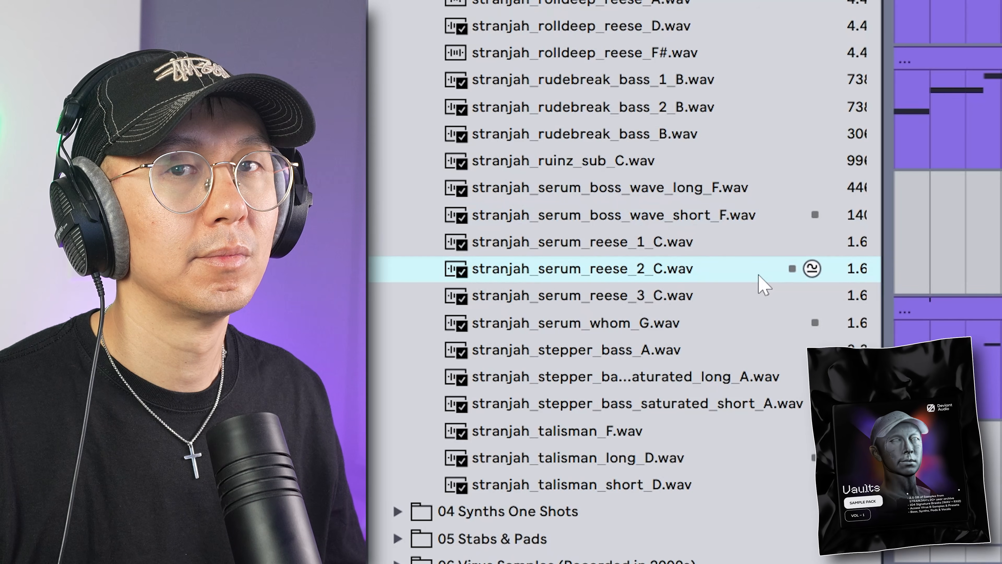
left_click(771, 385)
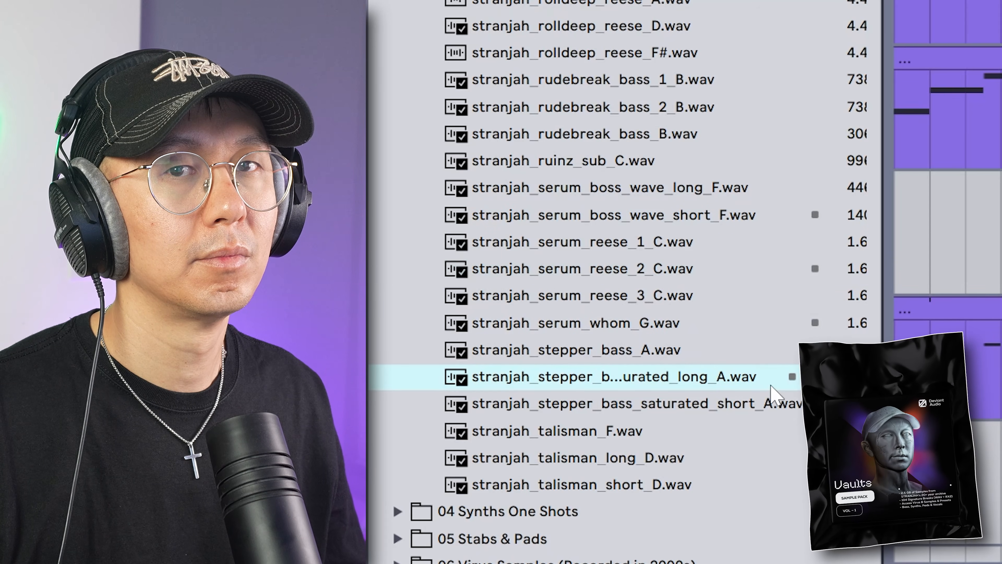
left_click(763, 464)
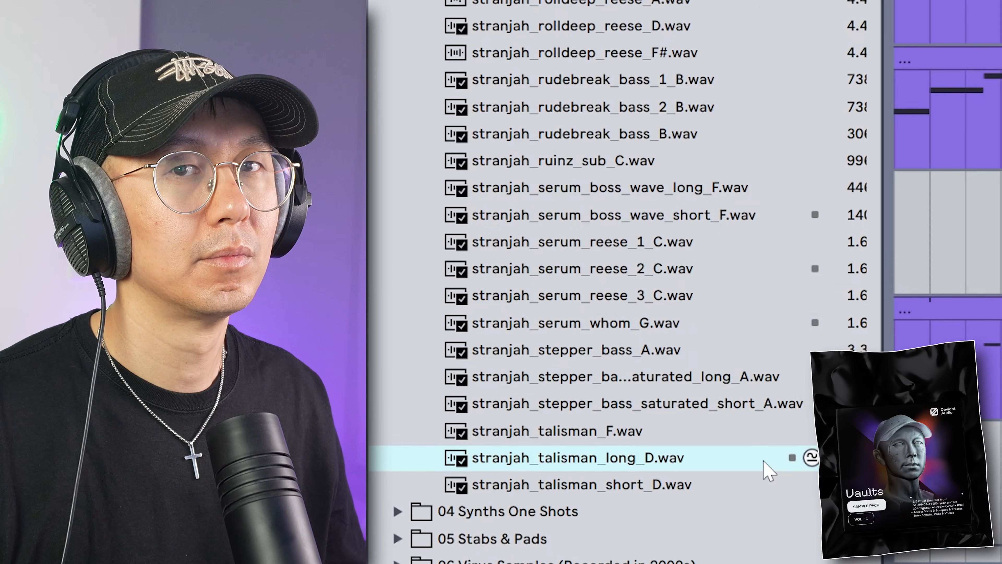
Audition stranjah_glass_pad_Bmin, stranjah_deep_evolving_pad_D#min and stranjah_embracer_pad_Cmin in the 05 Stabs & Pads folder
left_click(586, 290)
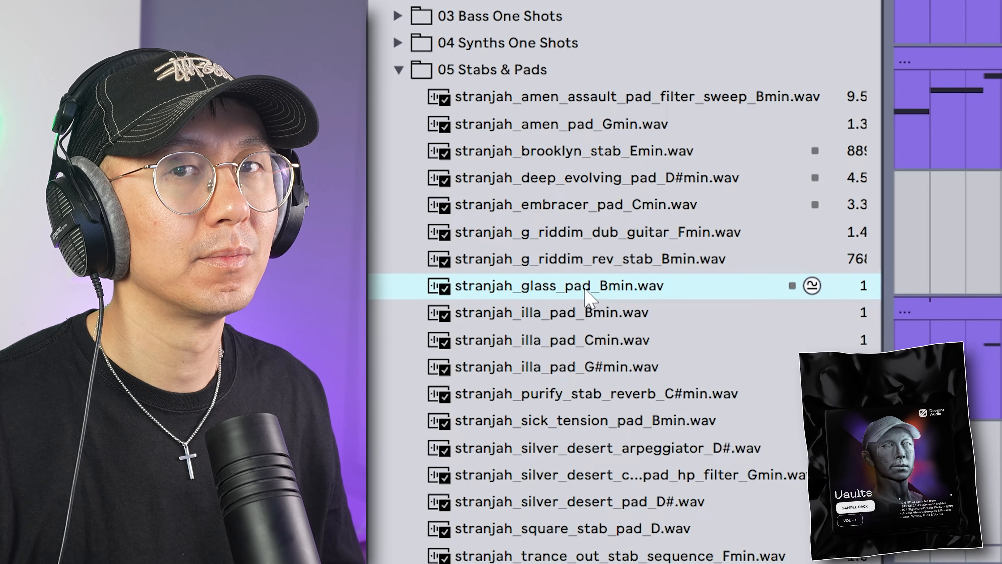
left_click(625, 186)
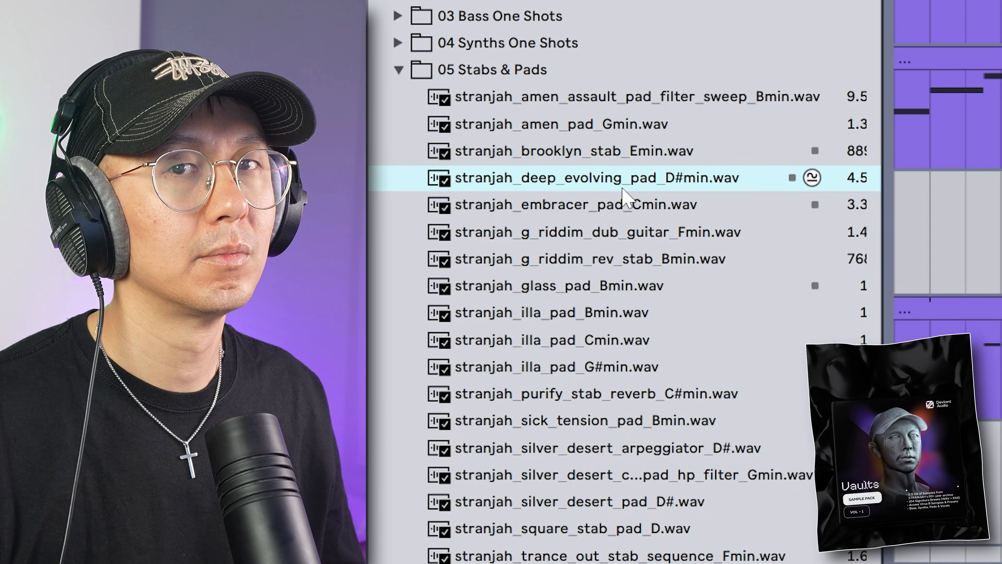
left_click(620, 209)
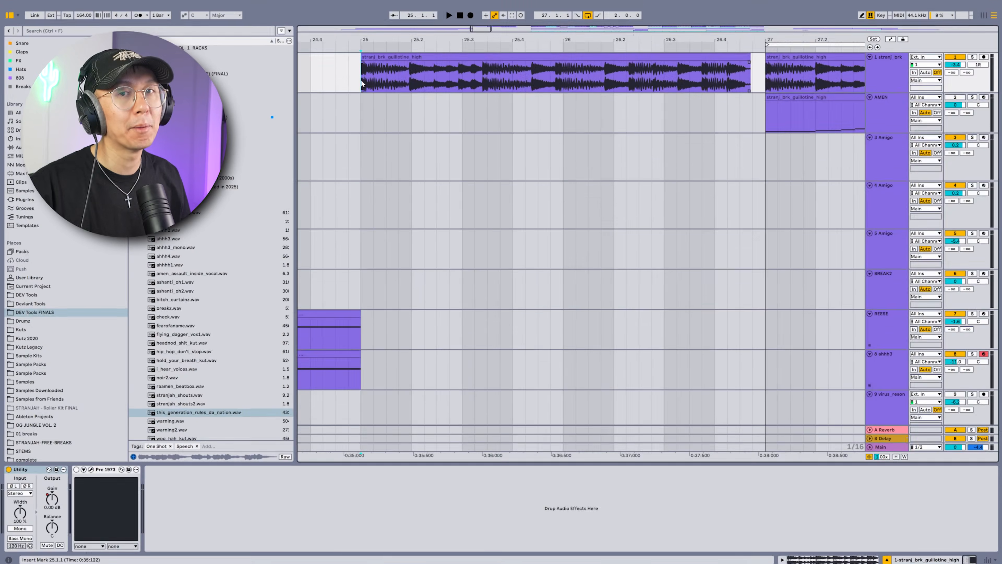
Play the unwarped stranj_brk_guillotine_high clip from bar 25 on the first track
key("space")
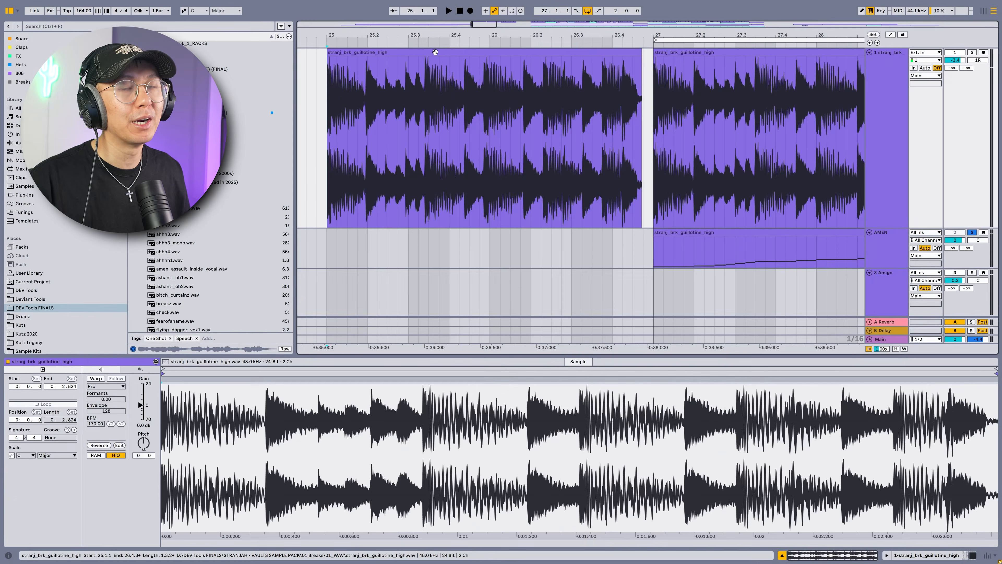
left_click(436, 52)
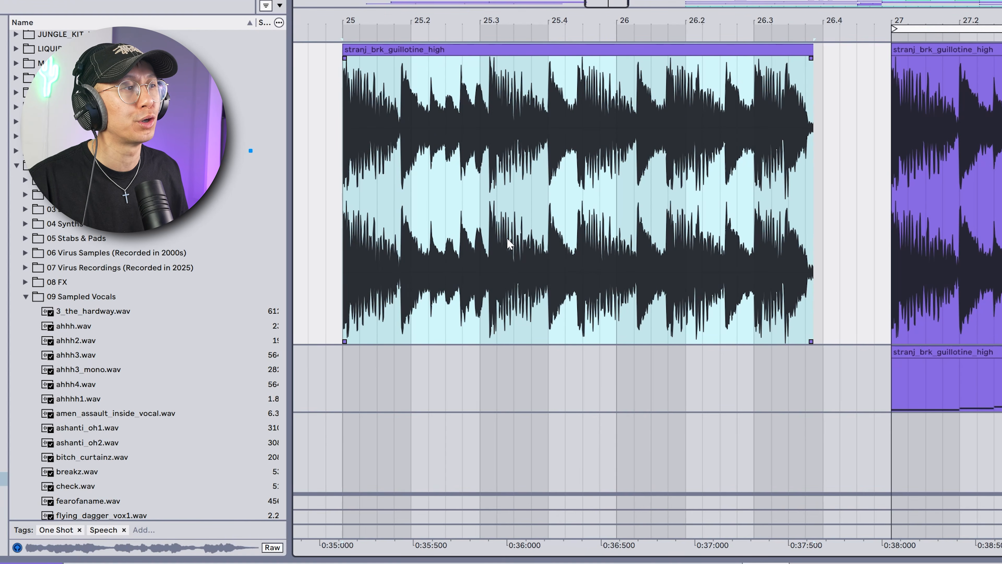
left_click(342, 314)
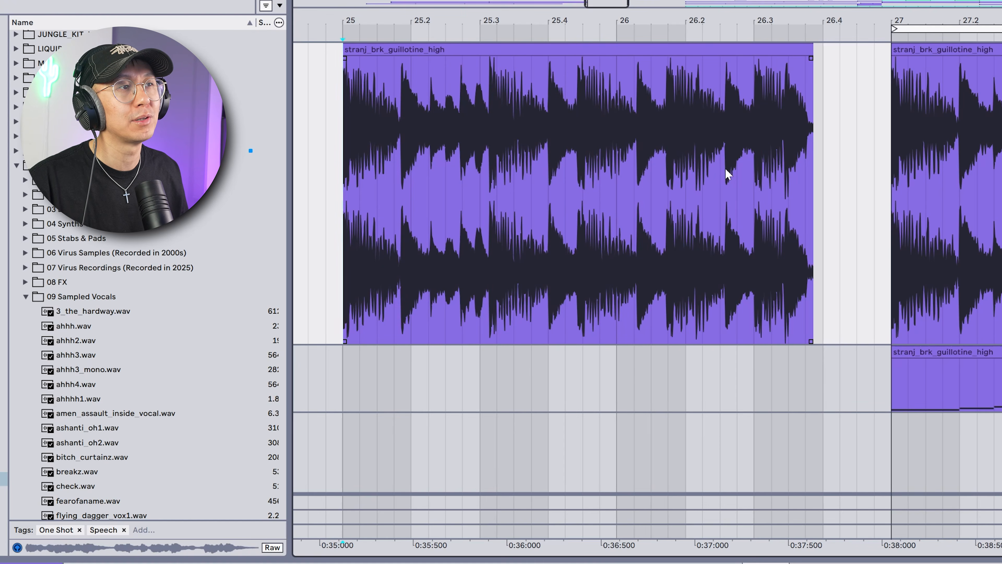
key("space")
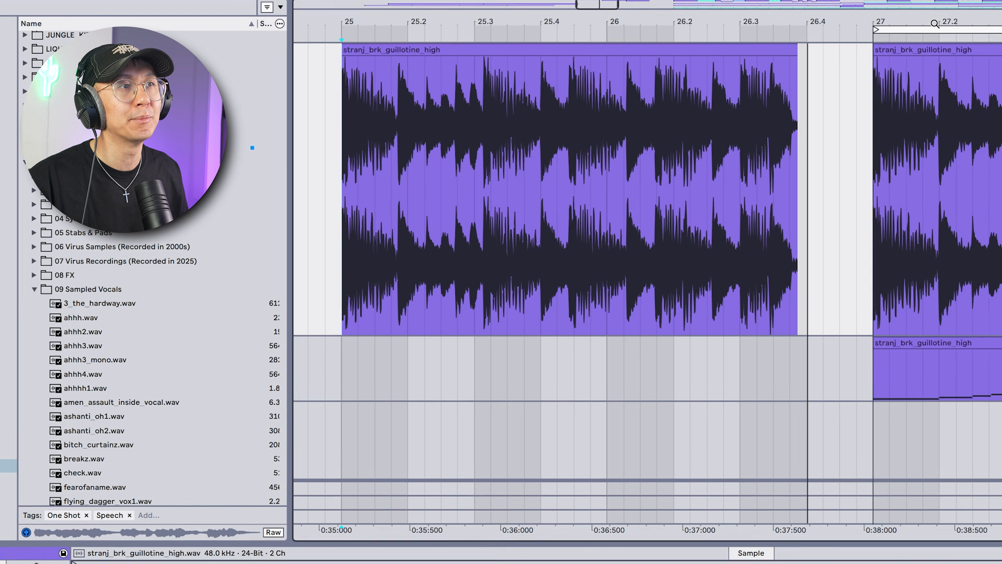
Select the warped stranj_brk_guillotine_high clip at bar 27 and play it for comparison
left_click_drag(960, 22, 593, 22)
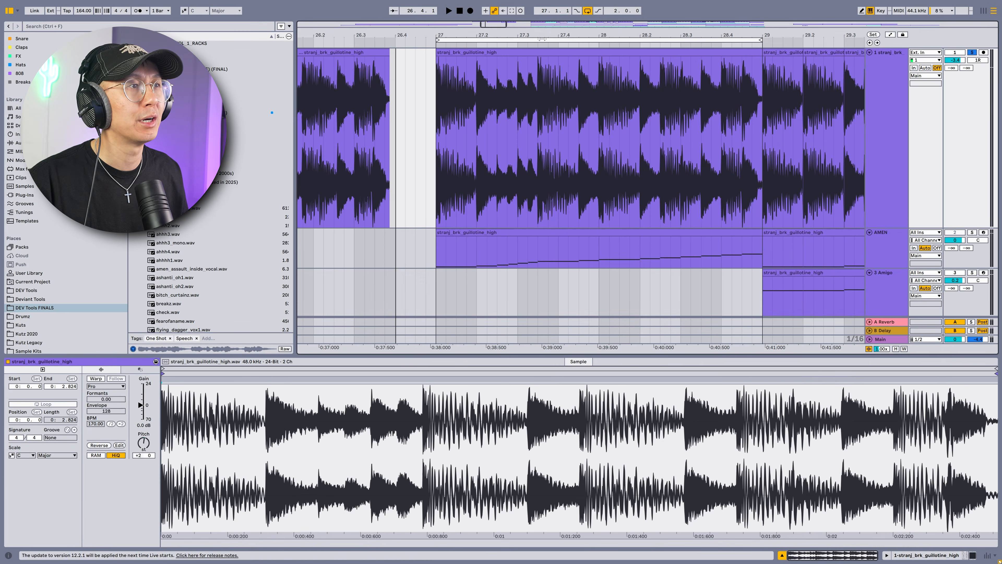
left_click(546, 52)
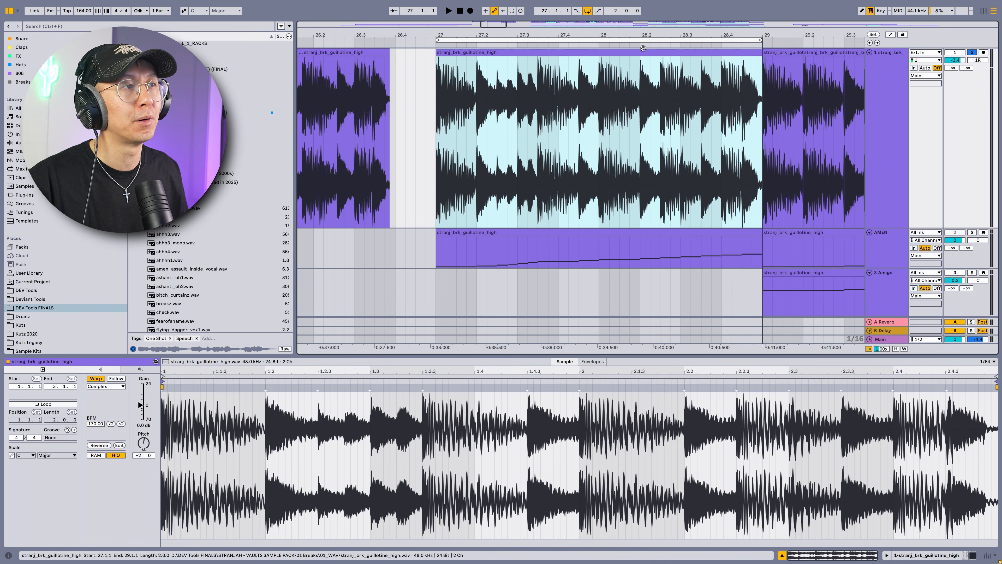
key("space")
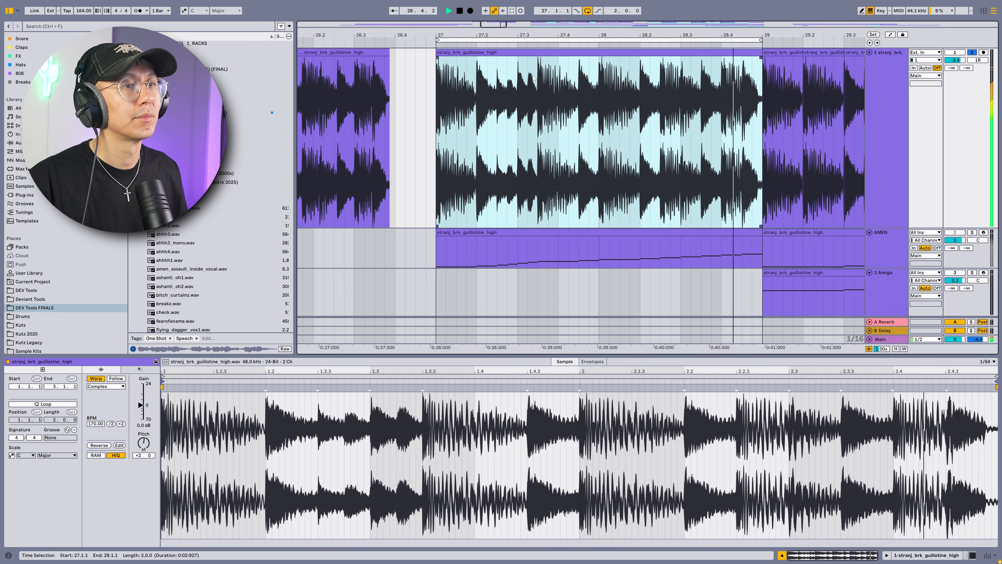
key("space")
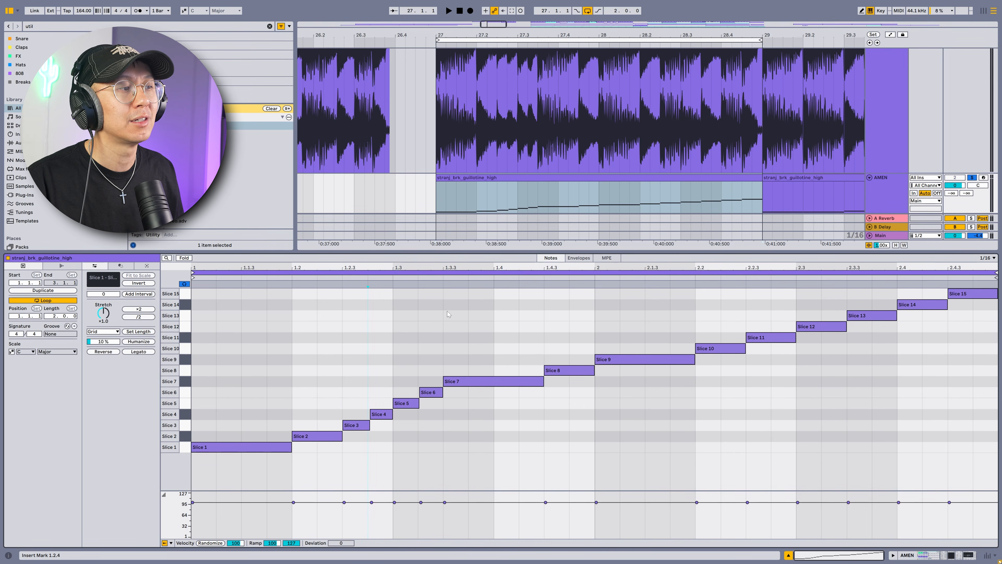
Play the sliced AMEN clip, and solo the first track to play its warped guillotine break at bar 27
key("space")
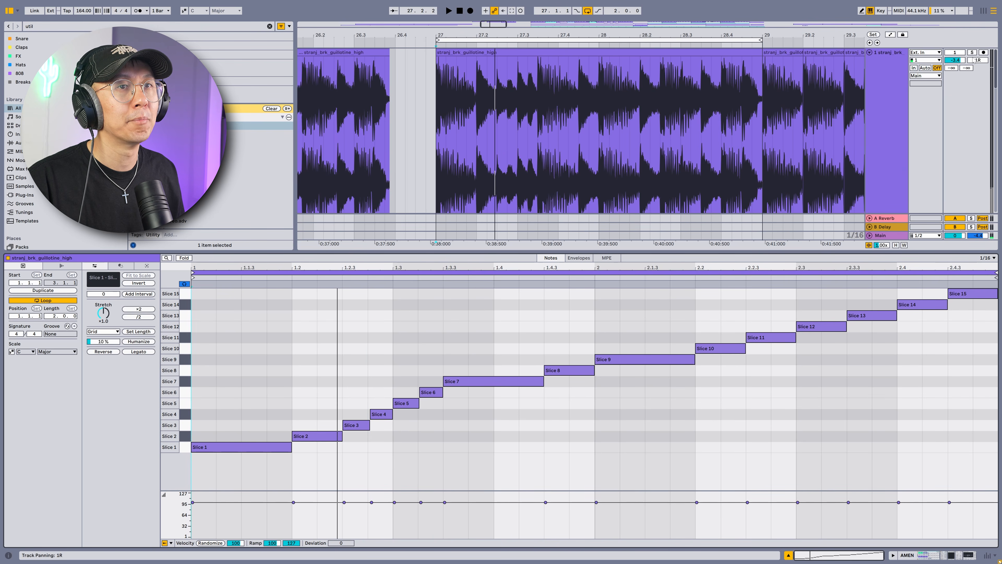
left_click(972, 52)
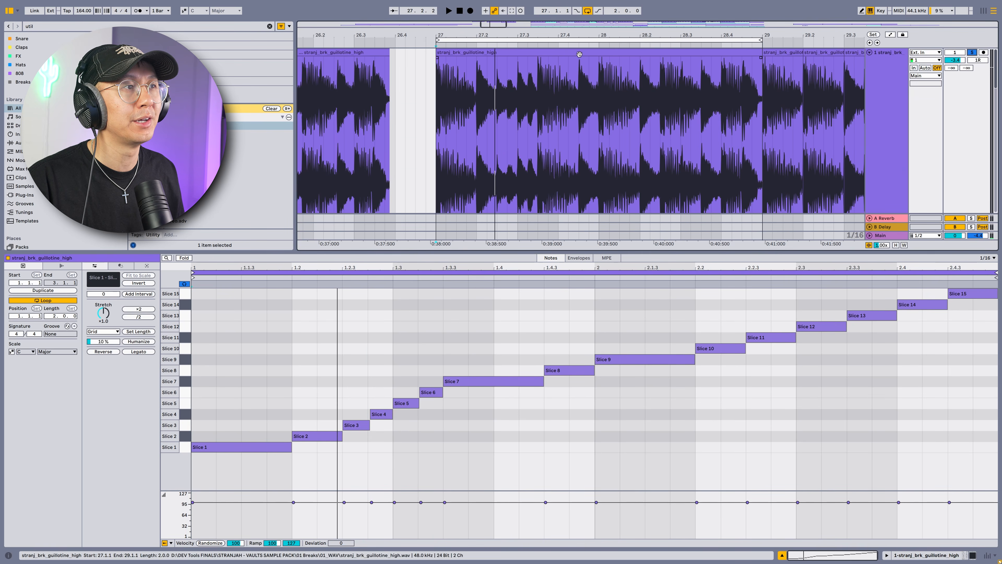
left_click(671, 53)
key("space")
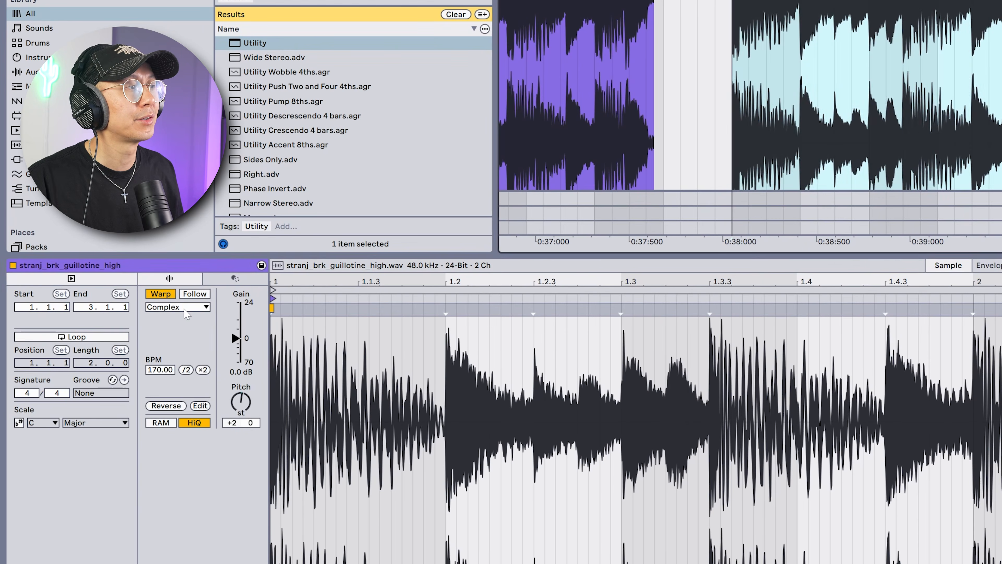
Try the Tones warp mode with a grain size of 34, followed by Texture, while playing the bar 27 guillotine clip
left_click(111, 282)
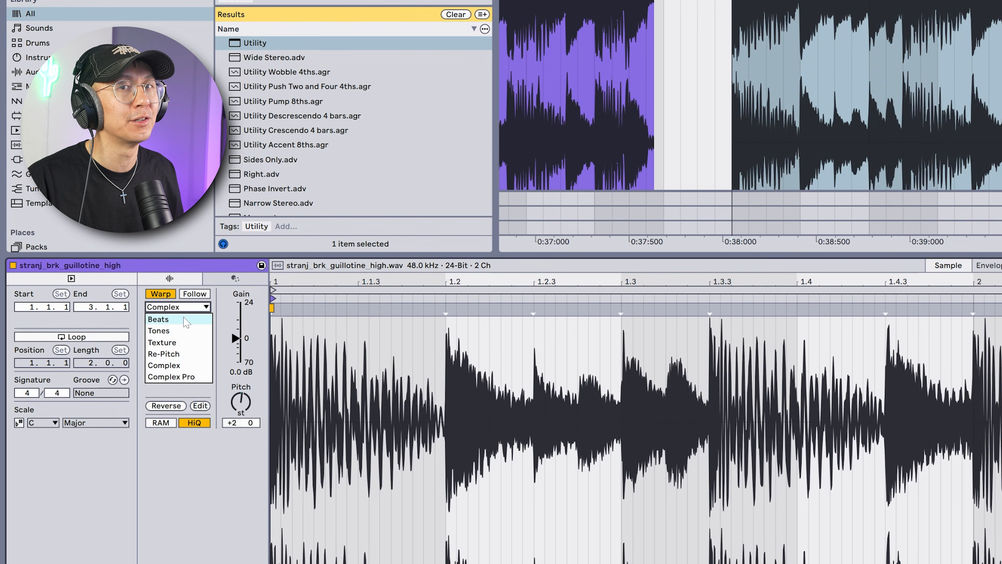
left_click(181, 330)
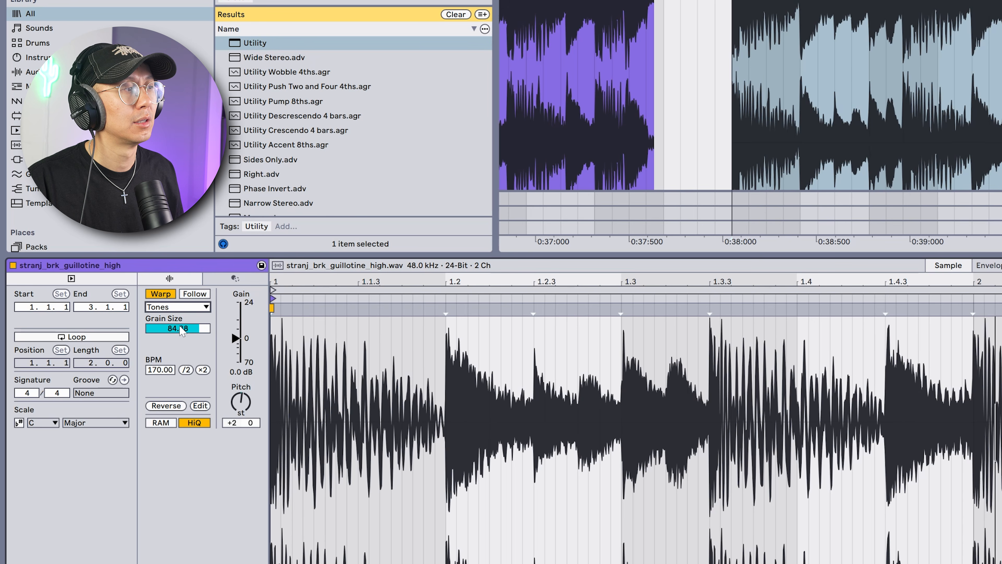
left_click(178, 307)
left_click(178, 307)
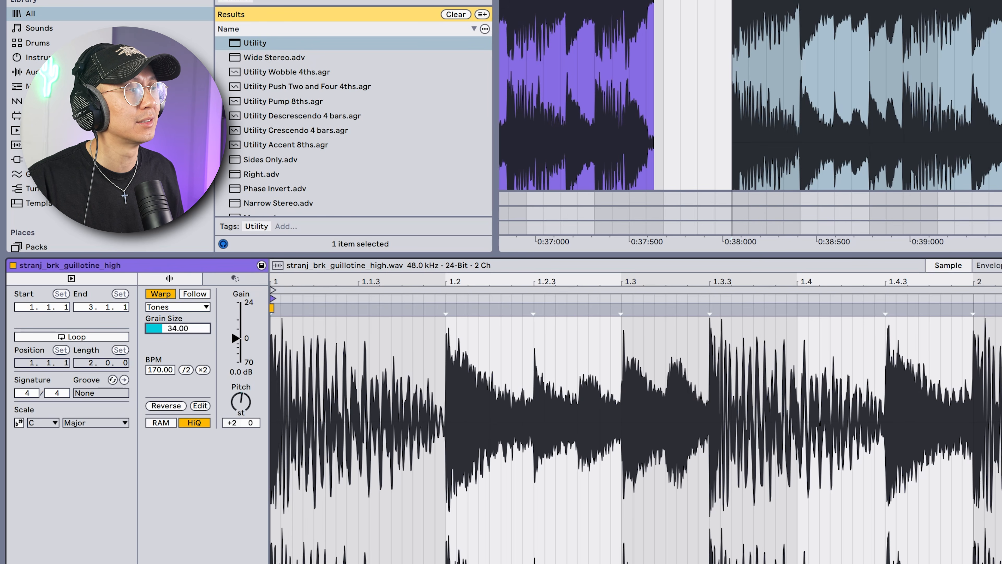
key("space")
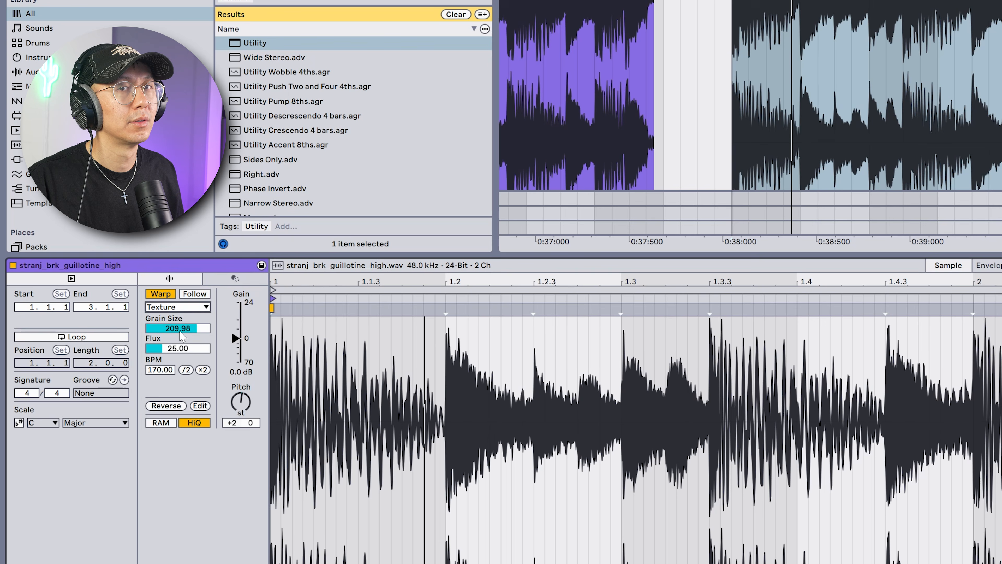
Try the Re-Pitch warp mode on the bar 27 guillotine clip, and set its warp mode to Complex Pro
left_click_drag(180, 333, 181, 355)
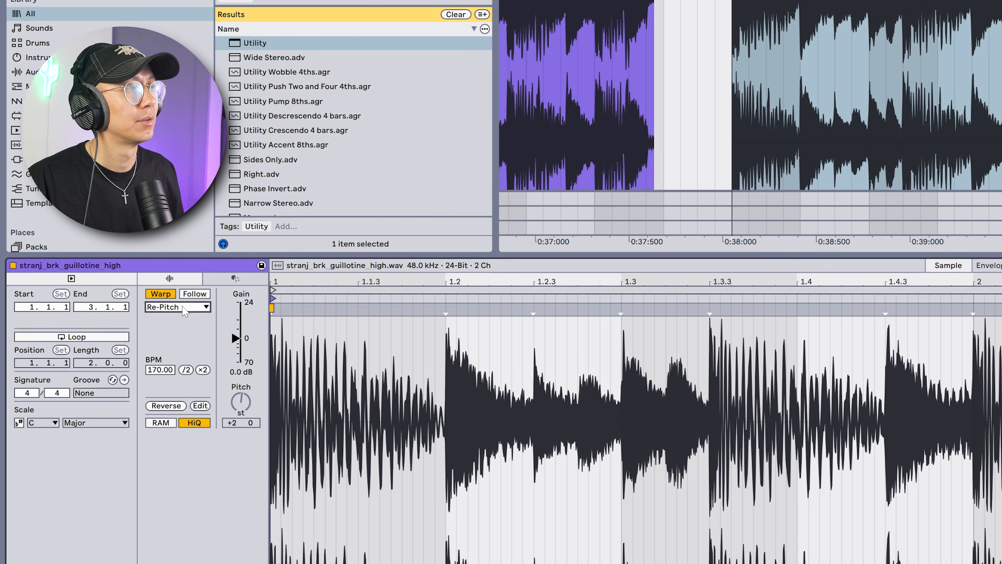
left_click(185, 307)
left_click(191, 377)
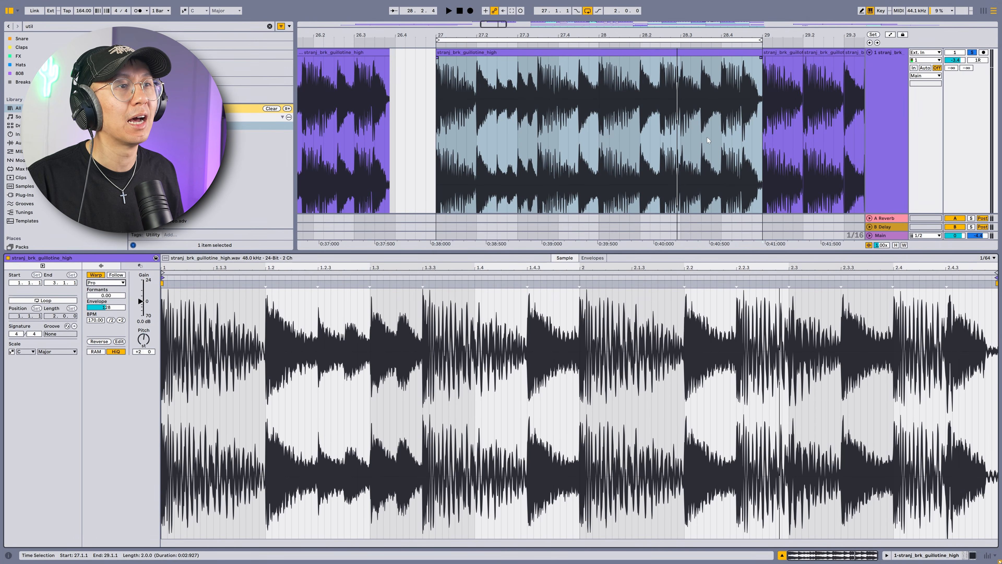
scroll(707, 140, "down", 3)
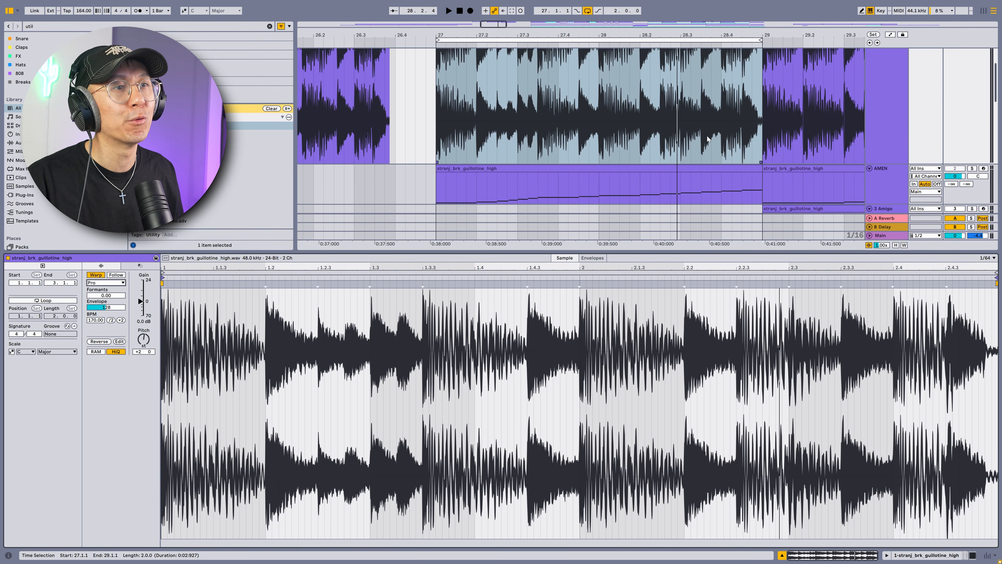
Solo the AMEN track and play its sliced guillotine clip at bar 27
left_click(971, 150)
left_click(611, 176)
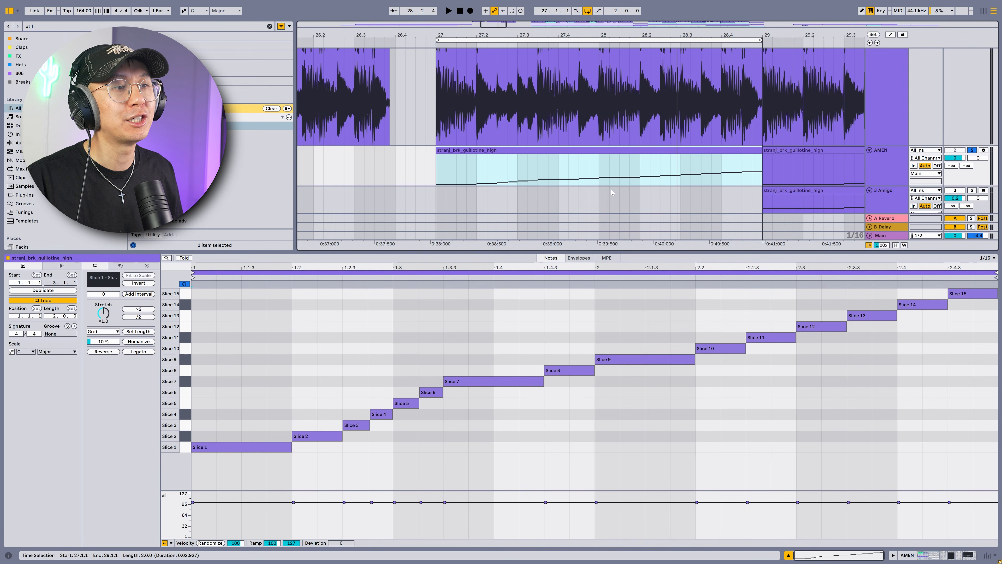
left_click(401, 339)
key("space")
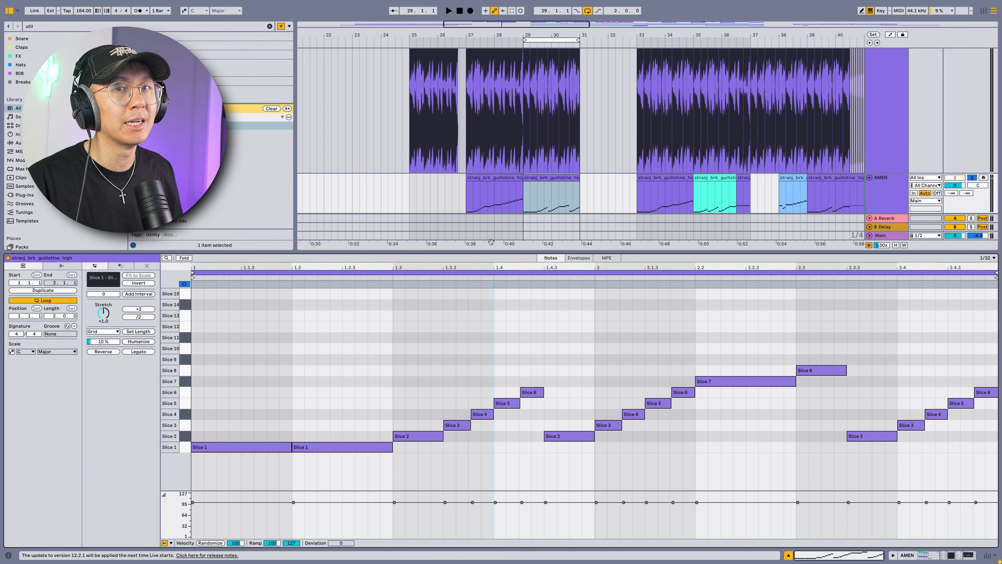
Play the rearranged slice pattern at bar 29 on AMEN and adjust the slice rack's Pitch macro to +2 st
key("space")
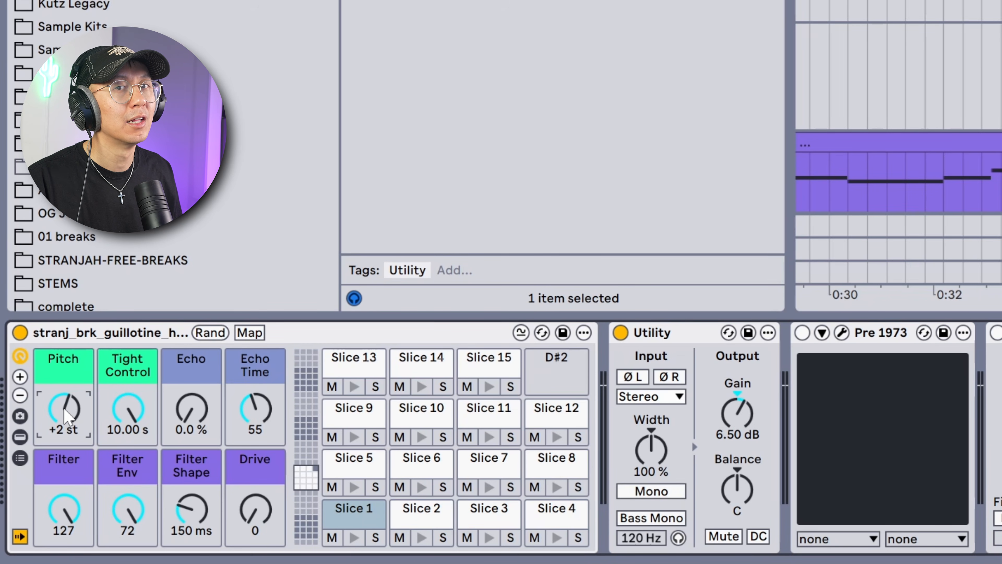
mouse_move(67, 417)
left_mouse_down()
mouse_move(68, 380)
mouse_move(67, 414)
left_mouse_up()
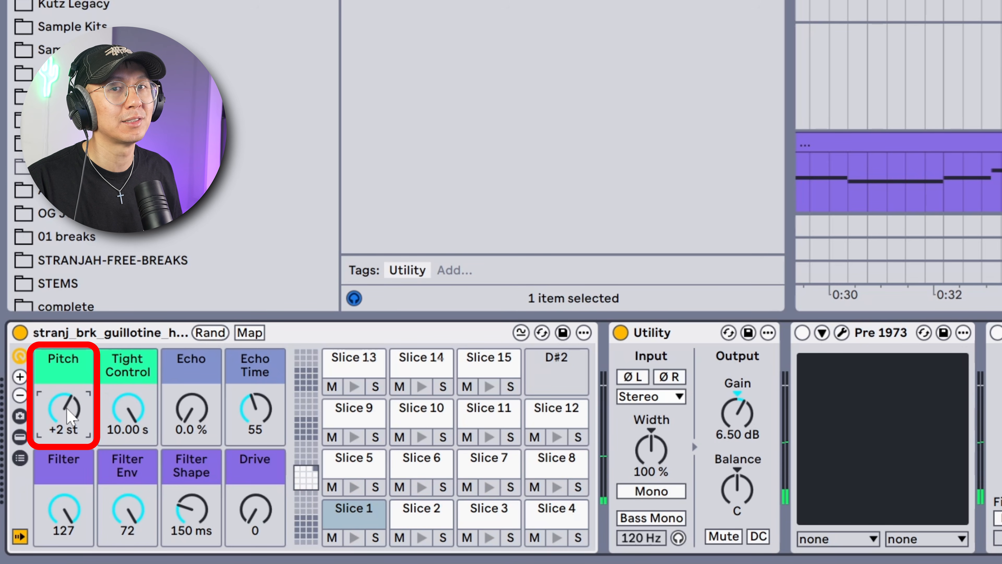
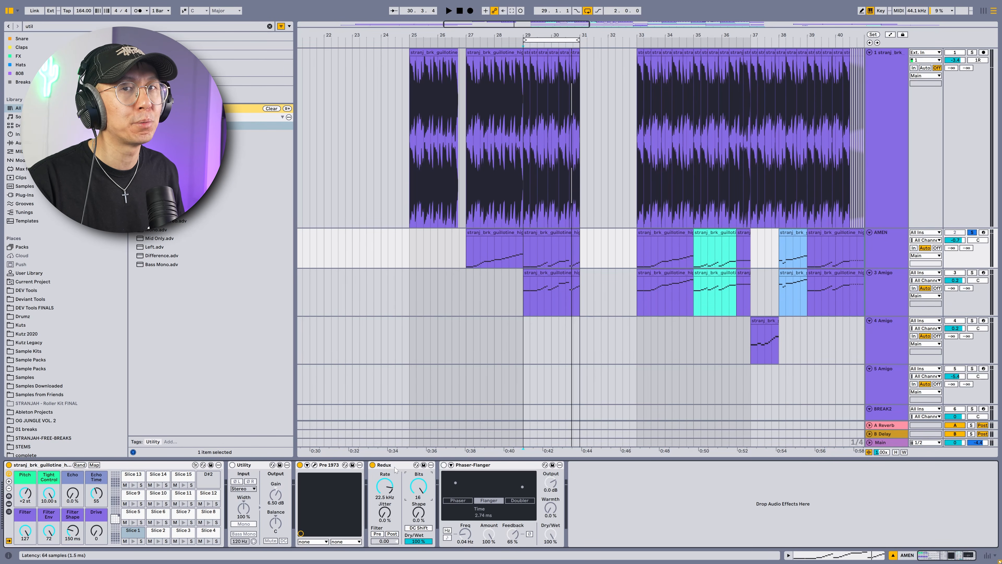
Set the bit depth of the Redux effect on the AMEN track to 8 bits
left_click(394, 466)
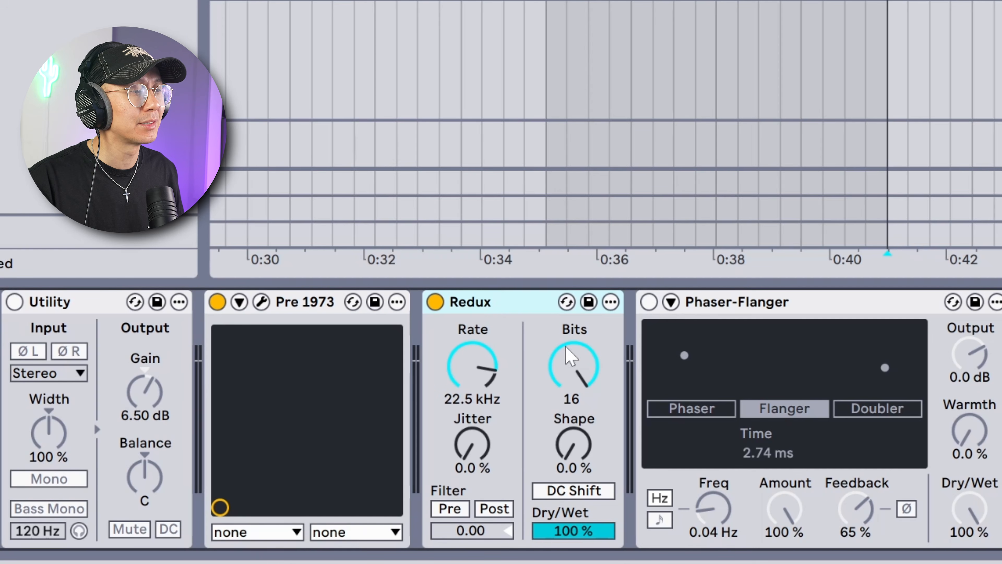
left_click(590, 369)
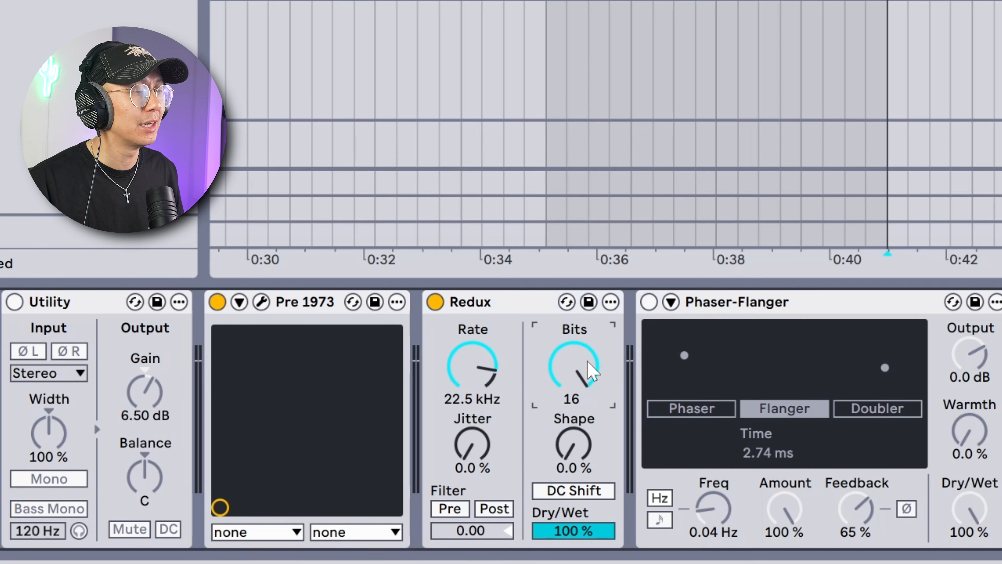
type("8")
key("Return")
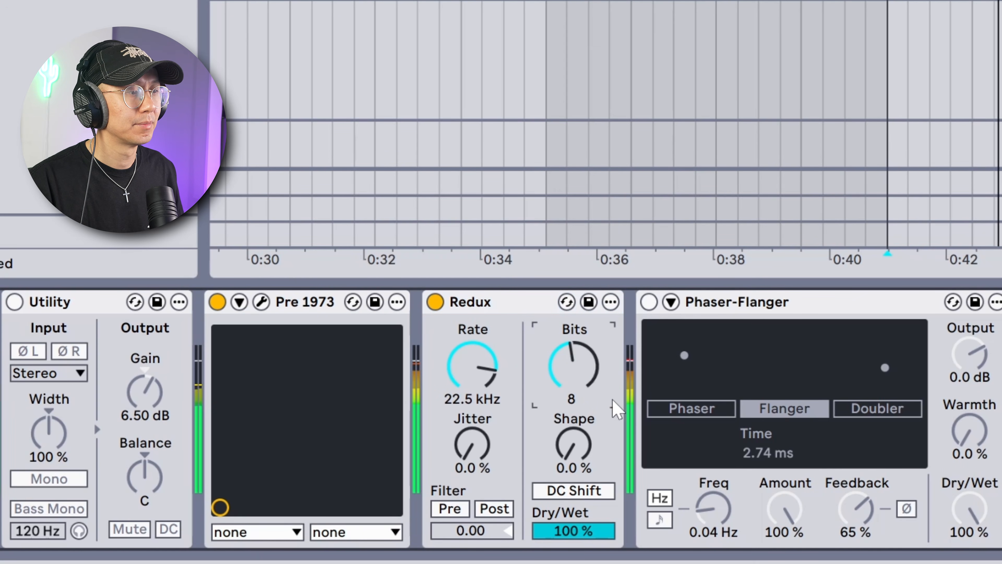
Sweep the Redux sample rate up to 40.0 kHz, down to 13.0 kHz and on to 11.2 kHz while playing the break
left_click_drag(472, 367, 472, 335)
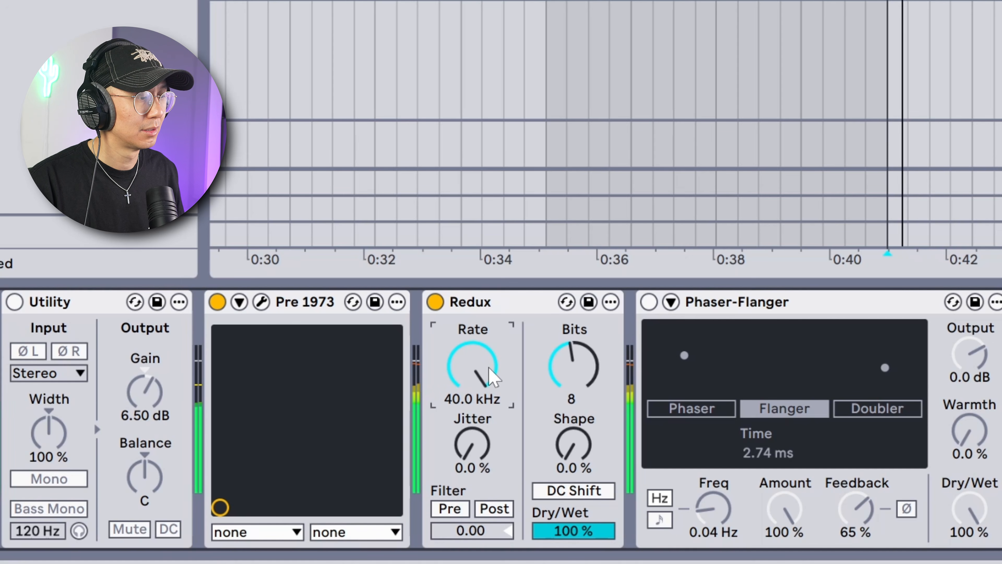
mouse_move(491, 375)
left_mouse_down()
mouse_move(490, 412)
mouse_move(490, 395)
left_mouse_up()
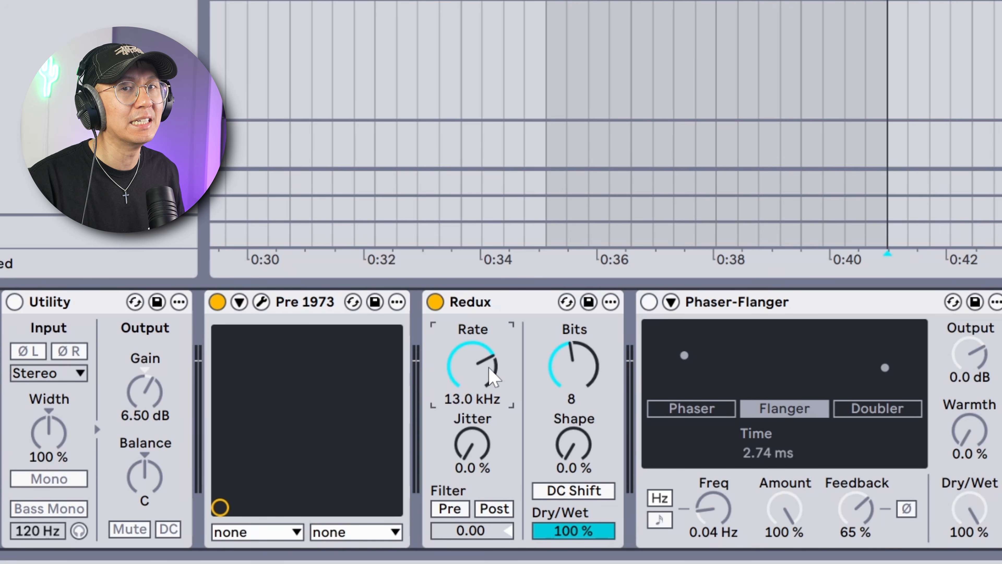
key("space")
mouse_move(490, 369)
left_mouse_down()
mouse_move(490, 396)
mouse_move(490, 381)
left_mouse_up()
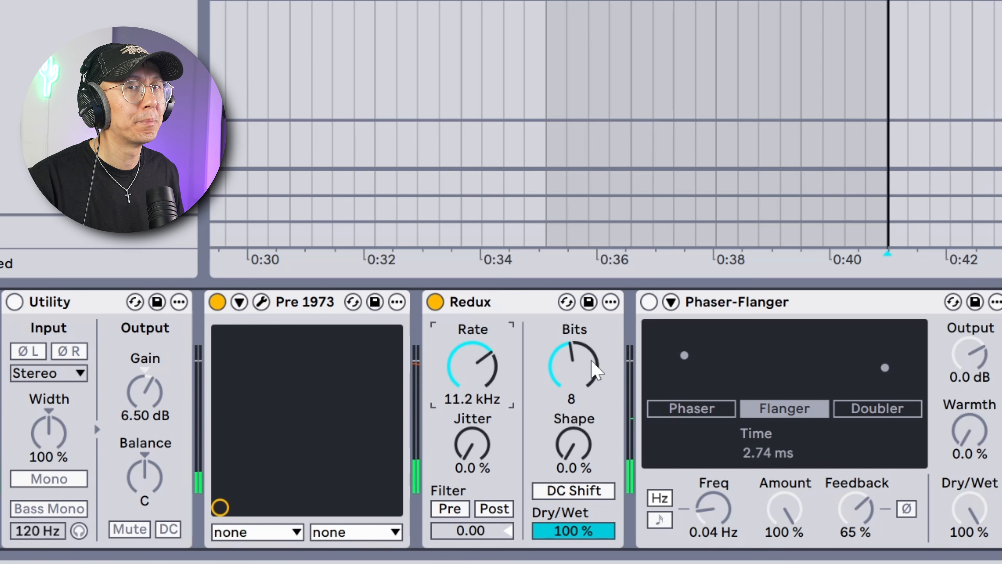
mouse_move(595, 371)
left_mouse_down()
mouse_move(595, 412)
mouse_move(596, 371)
left_mouse_up()
key("space")
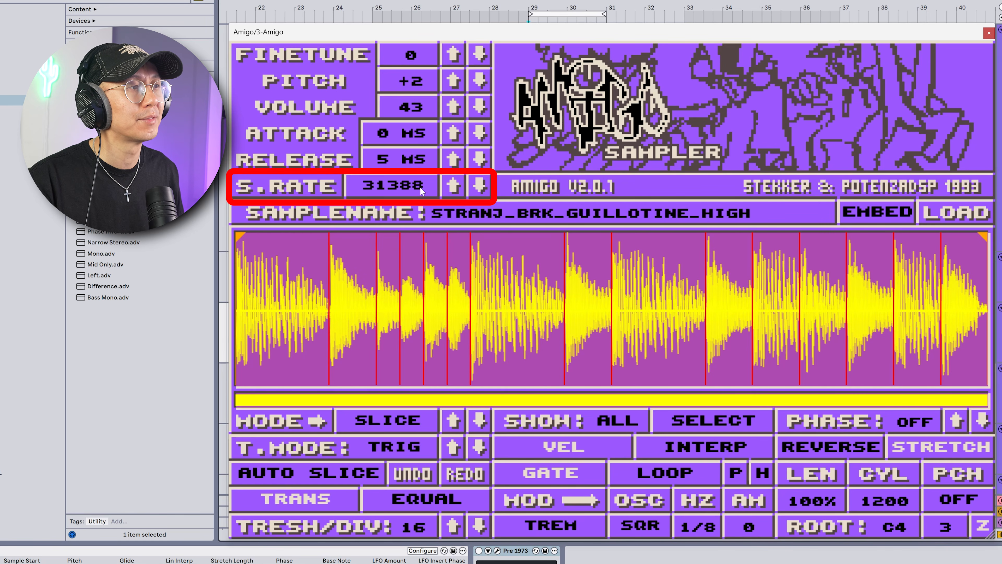
Adjust the S.RATE value of the guillotine break in the Amigo sampler
mouse_move(421, 190)
left_mouse_down()
mouse_move(421, 259)
mouse_move(417, 184)
left_mouse_up()
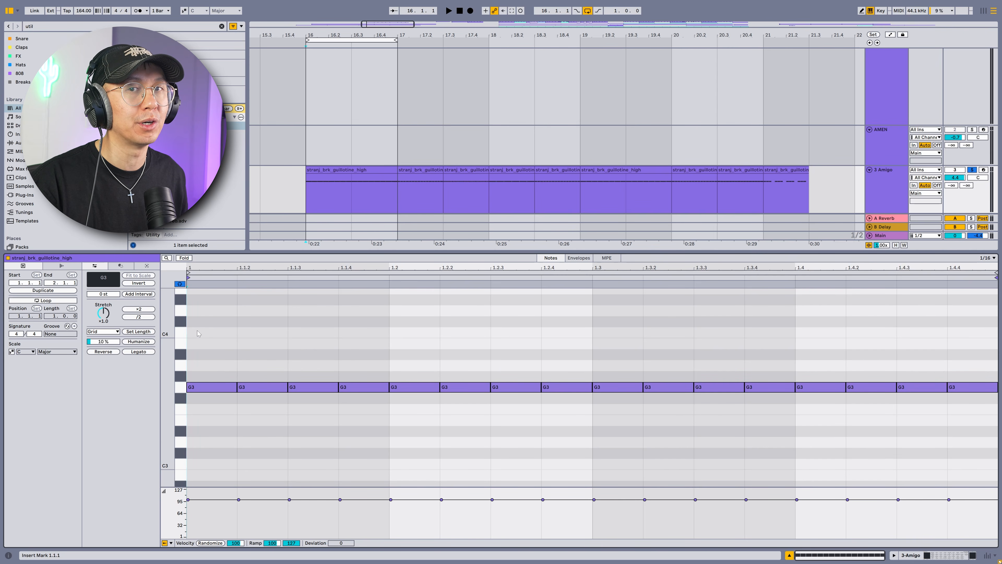
Play the G3 stutter clips at bars 16, 17.3 and 18 on the 3 Amigo track, including the triplet version
key("space")
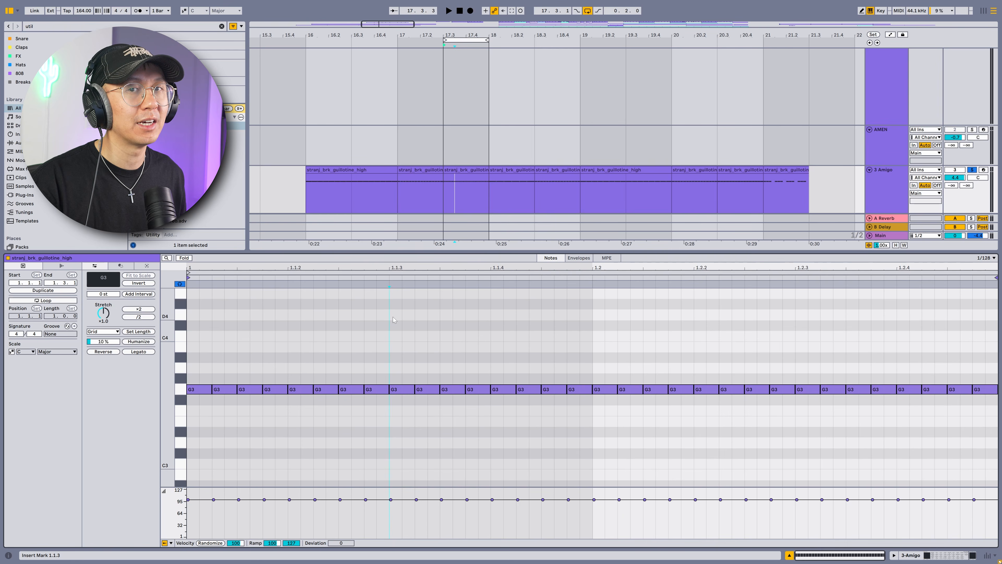
key("space")
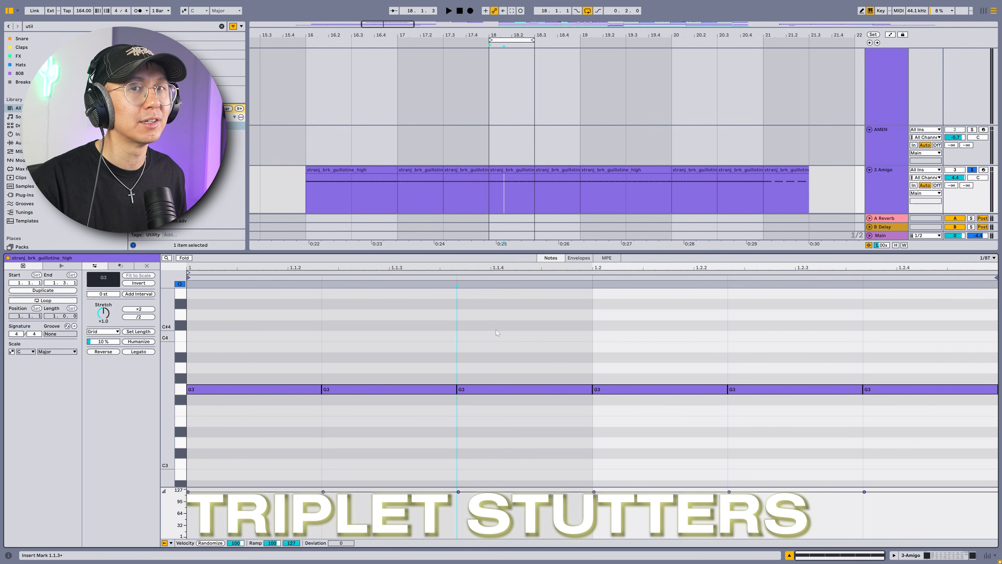
key("space")
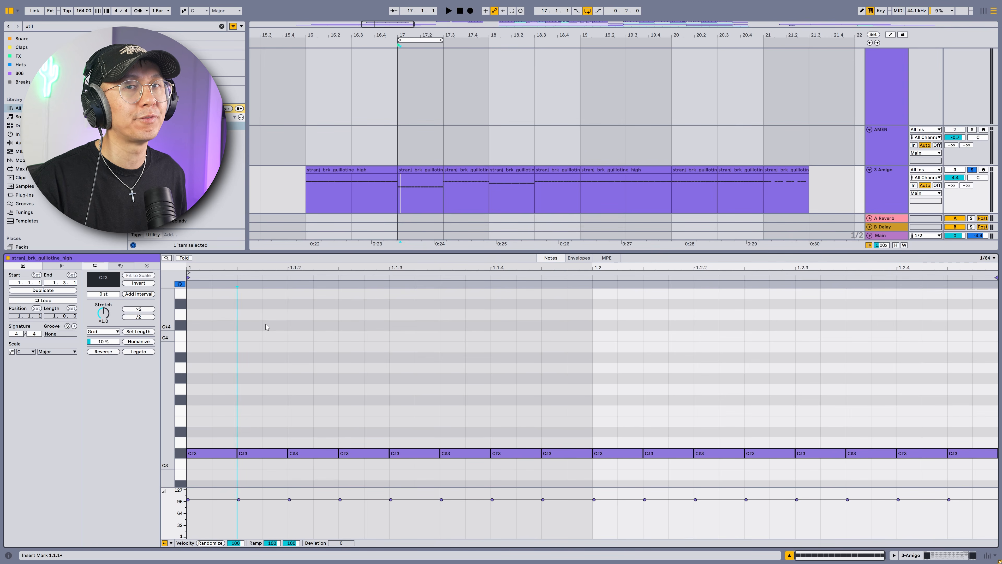
Play the C#3 stutter clip at bar 17 and transpose all its notes up to G3
left_click(262, 368)
key("space")
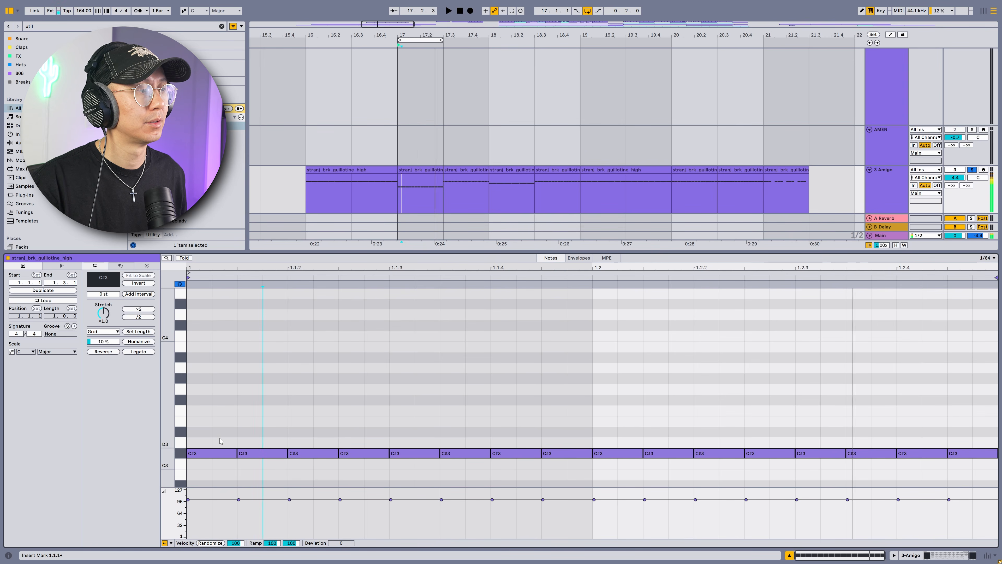
key("ctrl+a")
left_click_drag(203, 452, 203, 388)
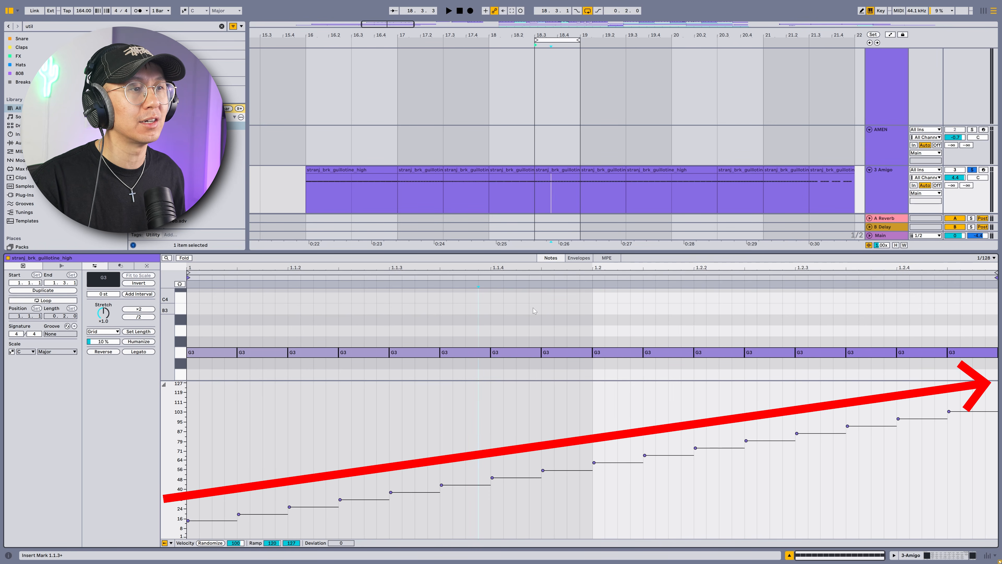
Play the stutter clips with rising velocities at bars 18.3 and 19.3 on the 3 Amigo track
key("space")
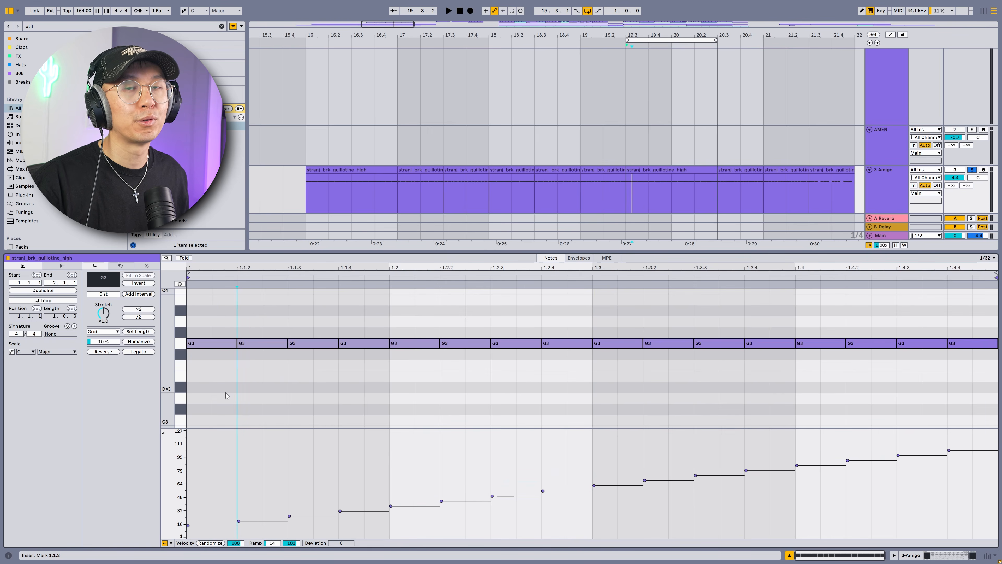
left_click(226, 393)
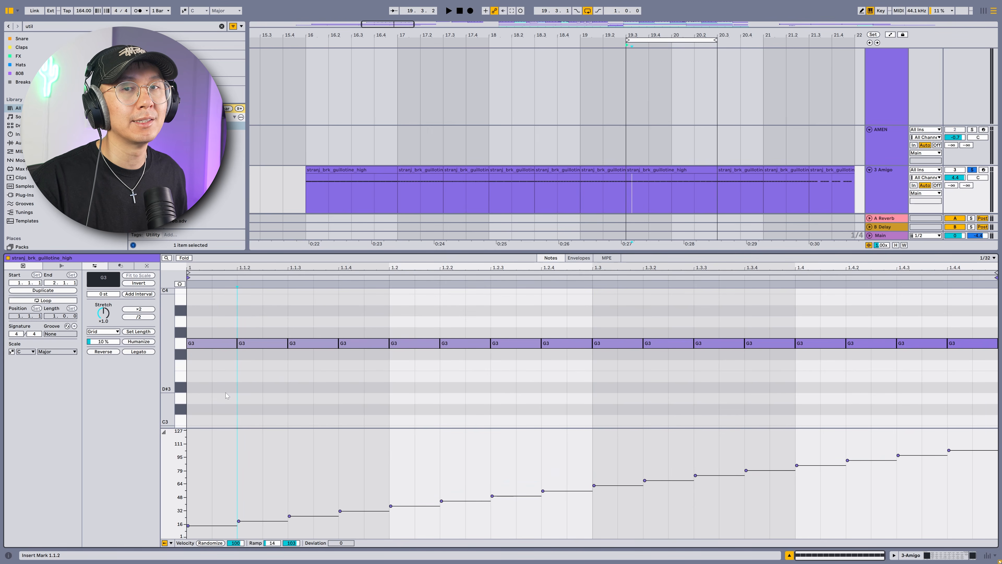
key("space")
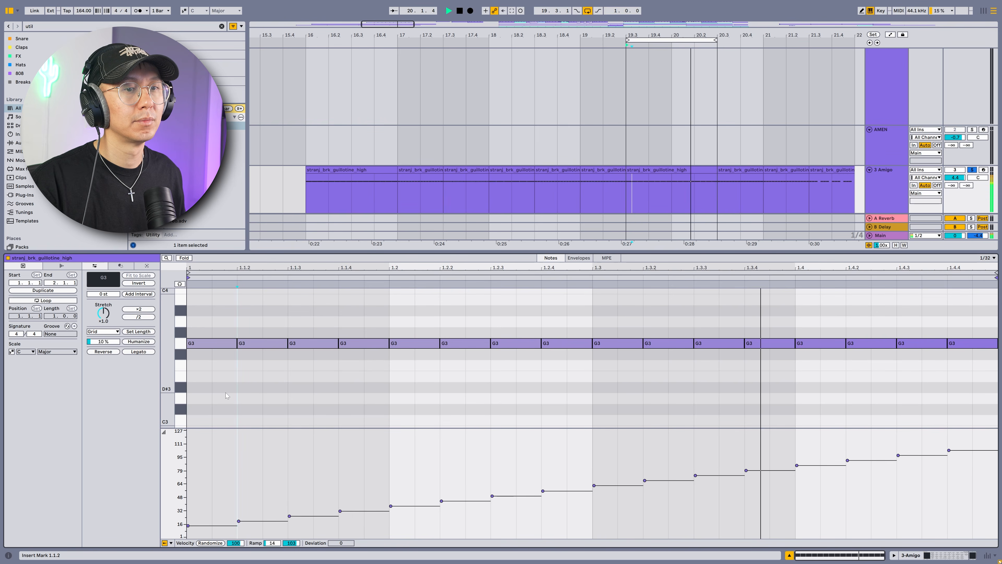
key("space")
Shorten all G3 notes in the bar 19.3 stutter clip to 1/32 length and play the result
key("ctrl+a")
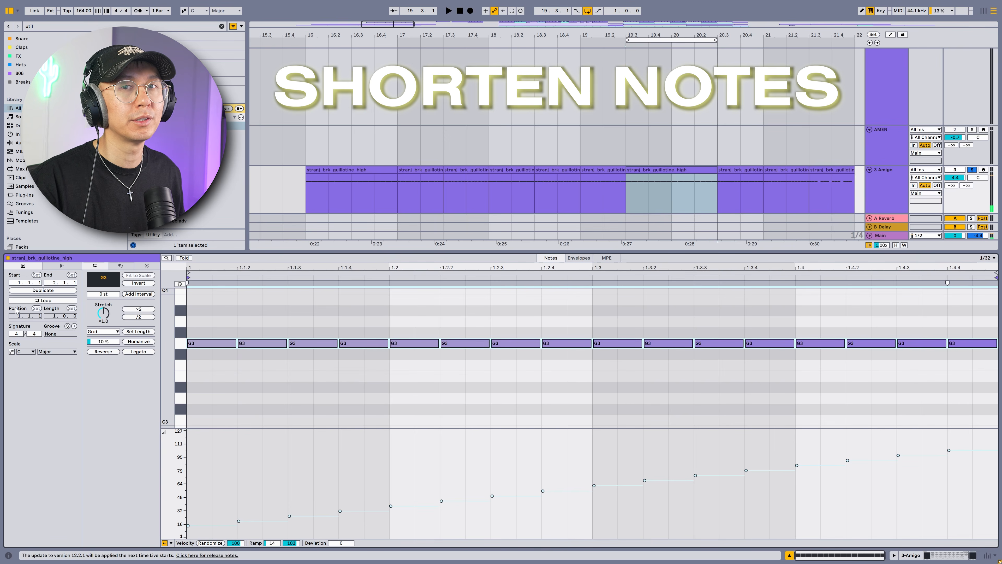
key("shift+Left")
left_click(475, 385)
key("space")
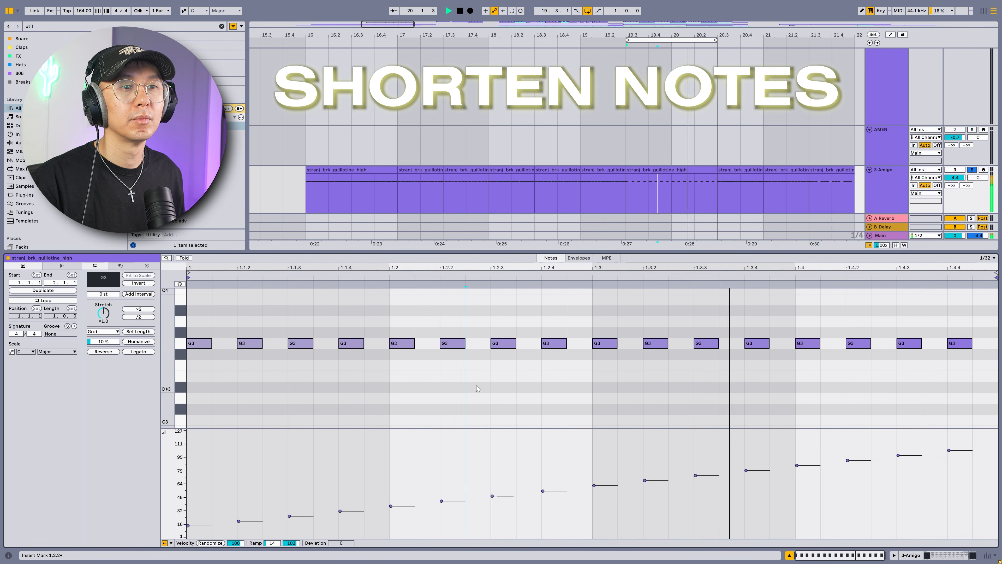
key("space")
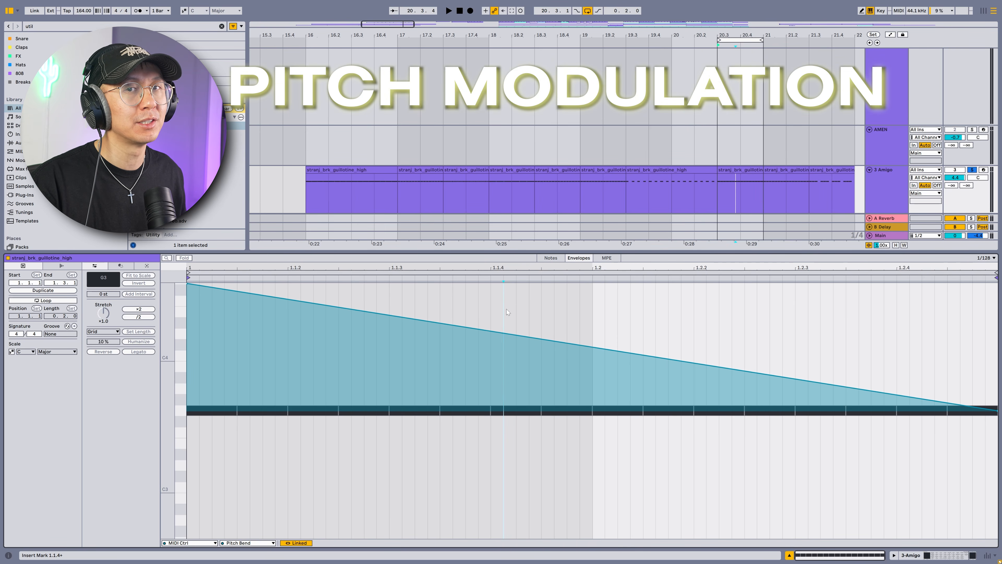
Play the falling, rising and stepped pitch bend stutter clips from bar 20.3 to 21.3, then the full pitch-modulated pattern at bar 39
key("space")
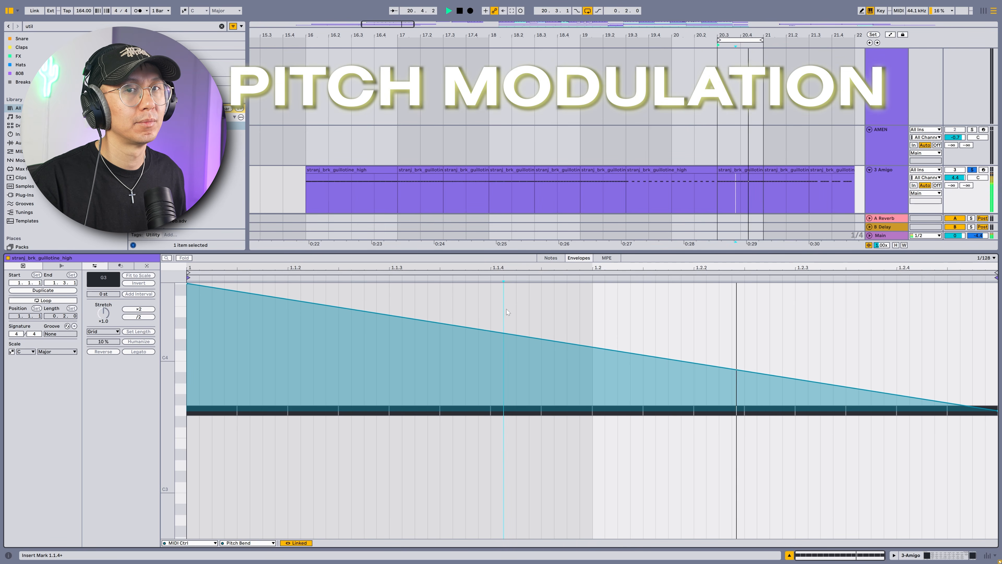
left_click(784, 170)
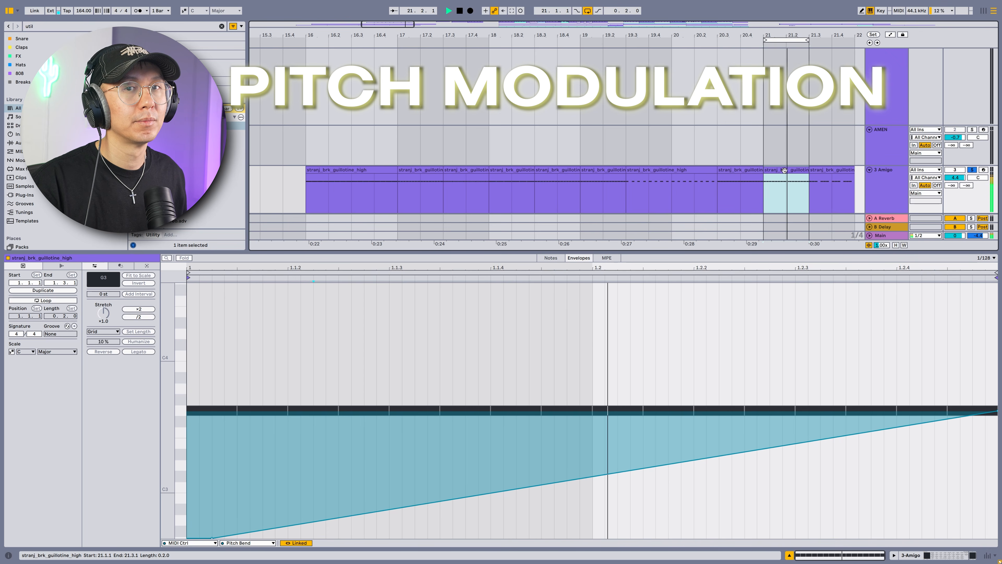
key("space")
left_click(829, 170)
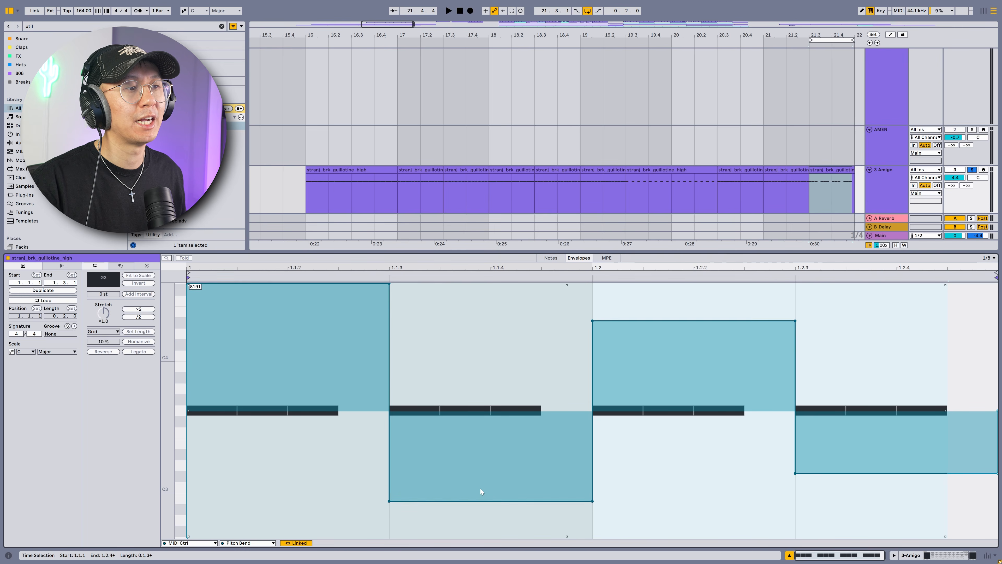
key("space")
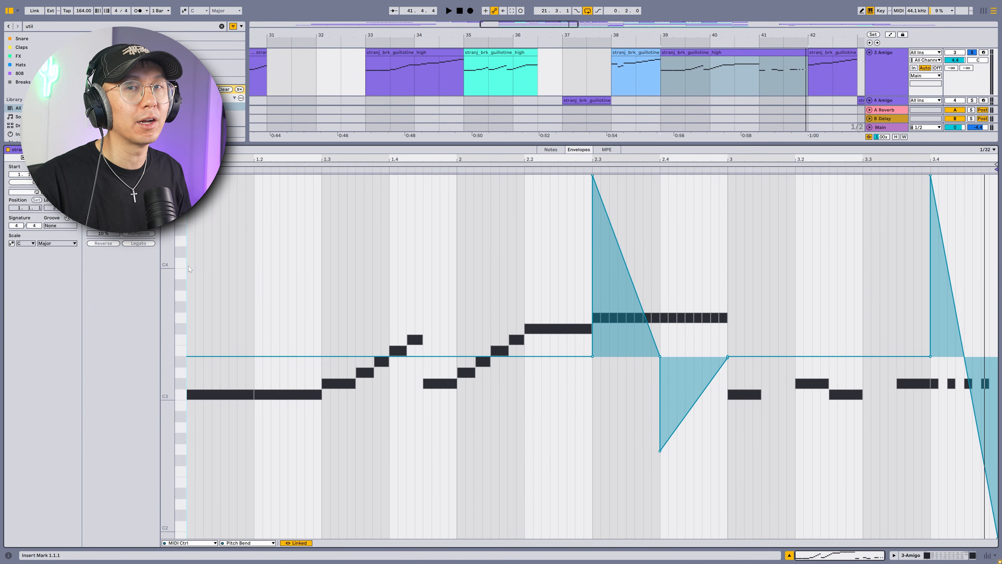
key("space")
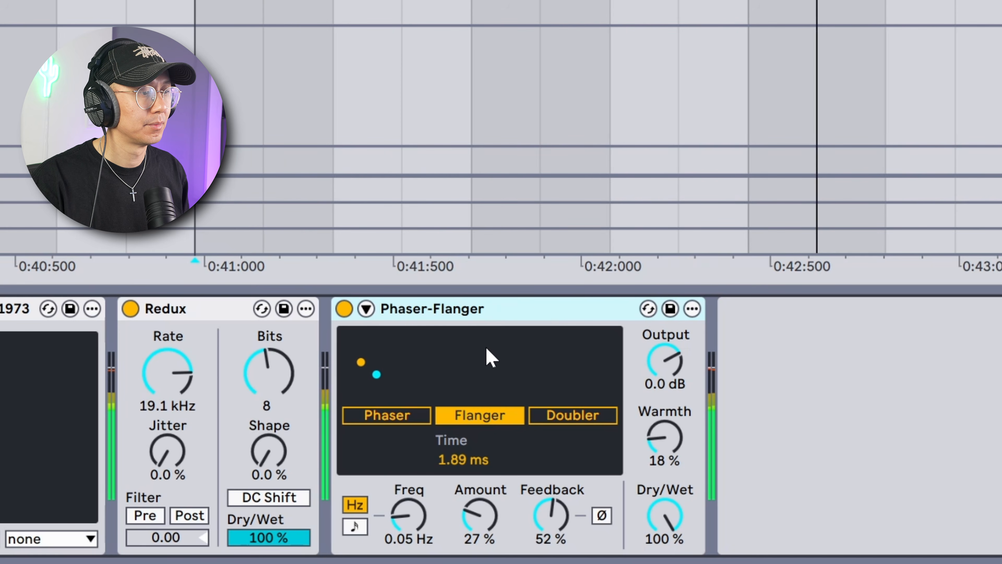
Try a Freq of 7.72 Hz on the Phaser-Flanger, settle it at 0.11 Hz, and raise Amount to 40%
left_click_drag(409, 515, 409, 442)
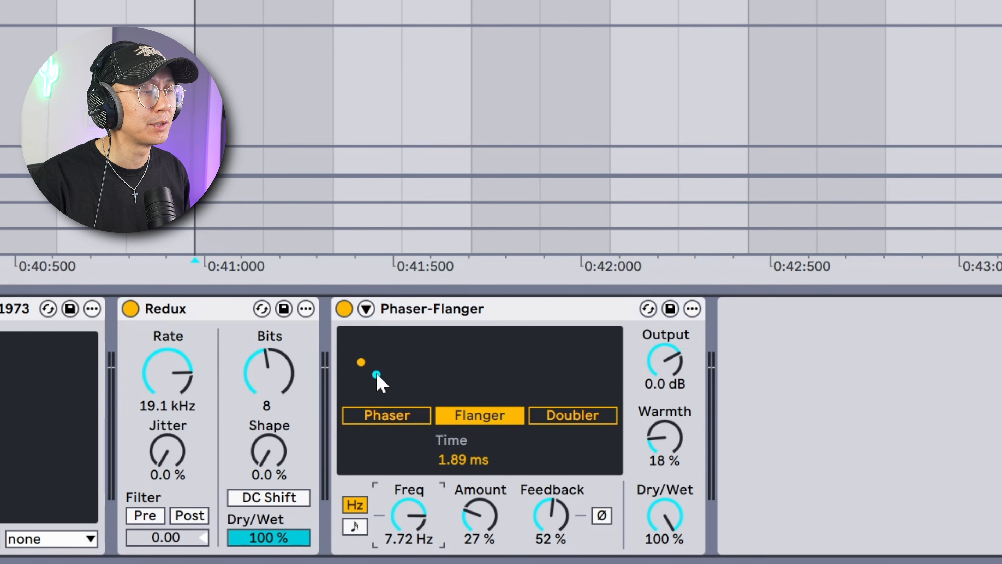
key("space")
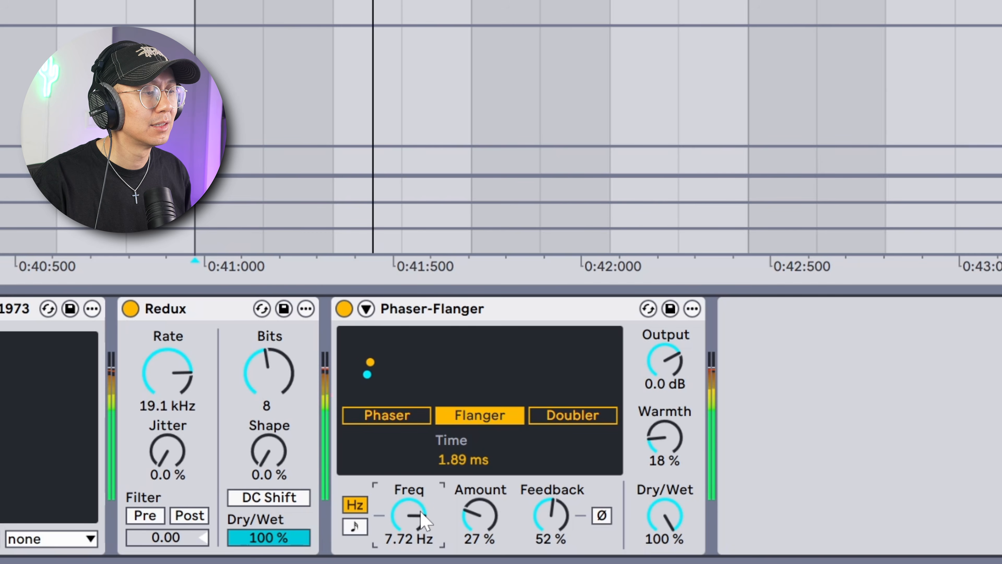
left_click_drag(422, 513, 408, 540)
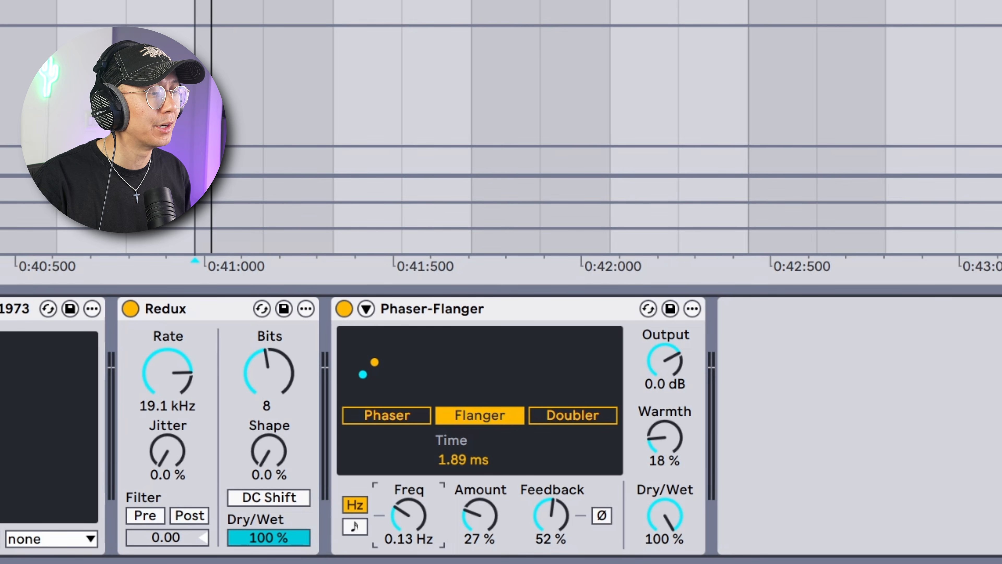
left_click_drag(409, 541, 408, 543)
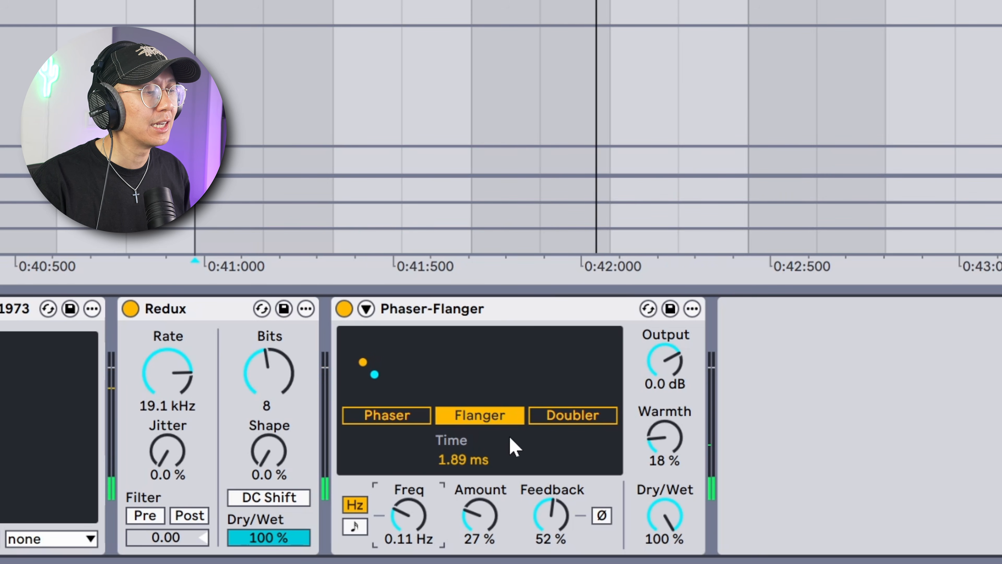
left_click(482, 524)
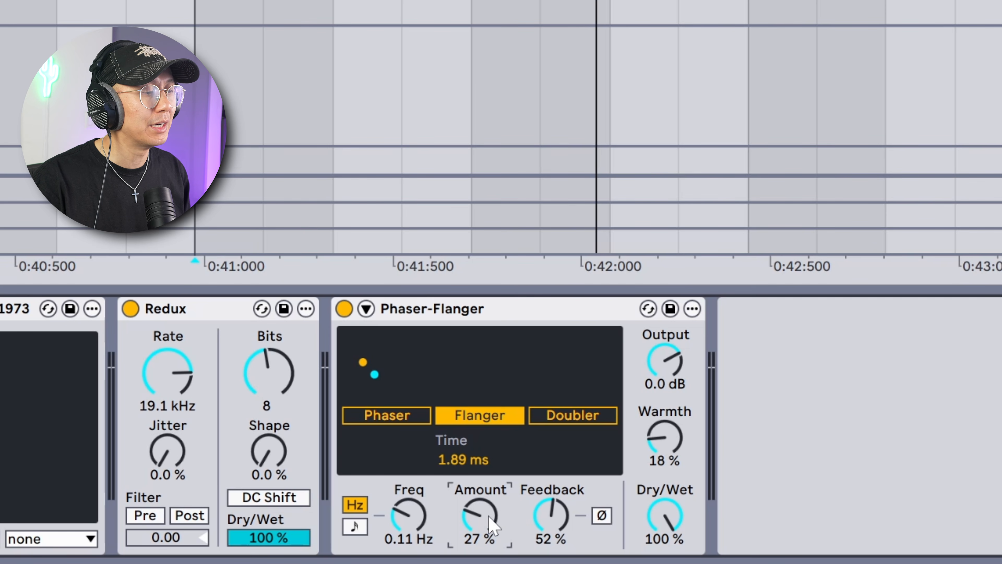
left_click_drag(490, 518, 489, 505)
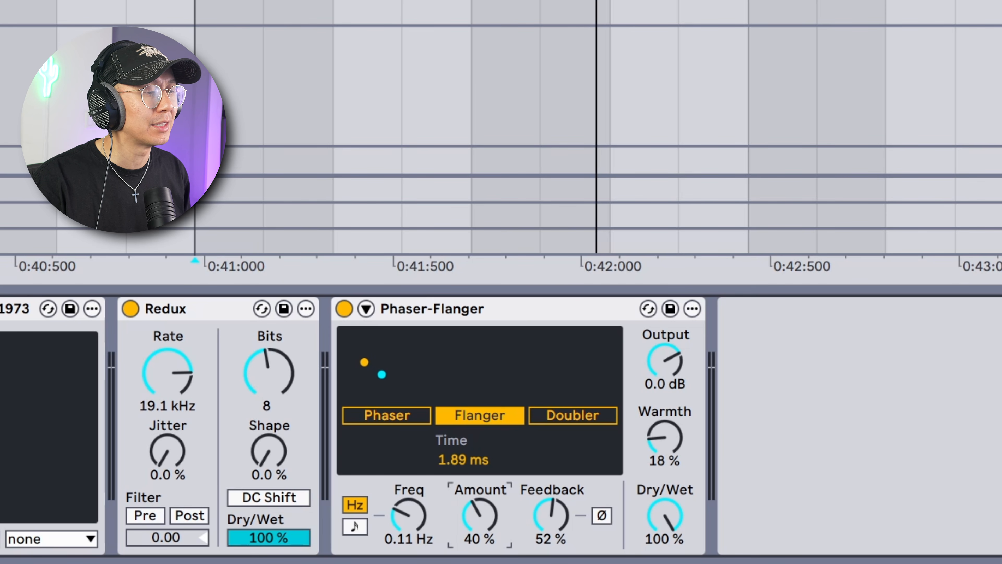
Try a Phaser-Flanger Amount of 87% during playback of the break, and settle it at 31%
key("space")
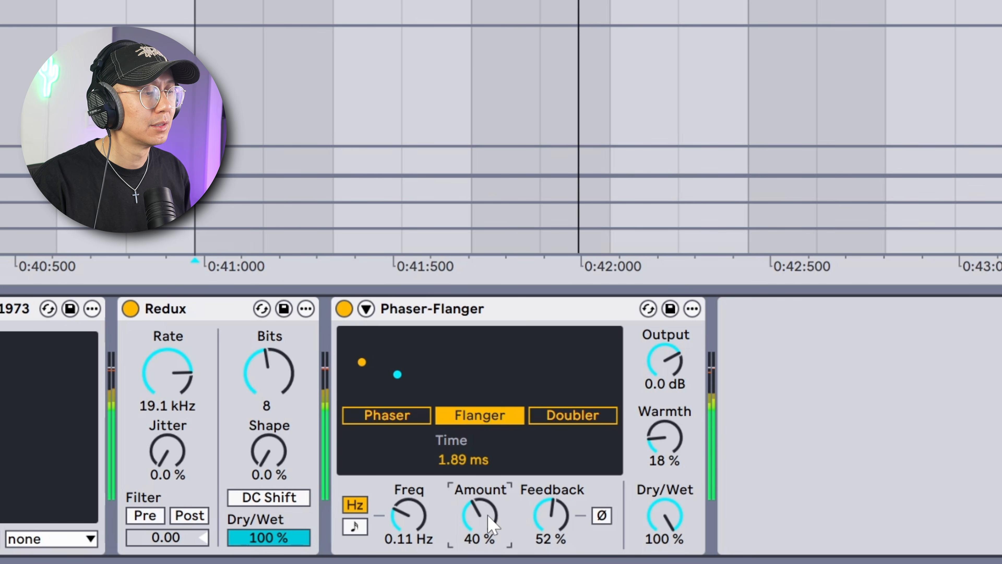
left_click_drag(491, 524, 491, 478)
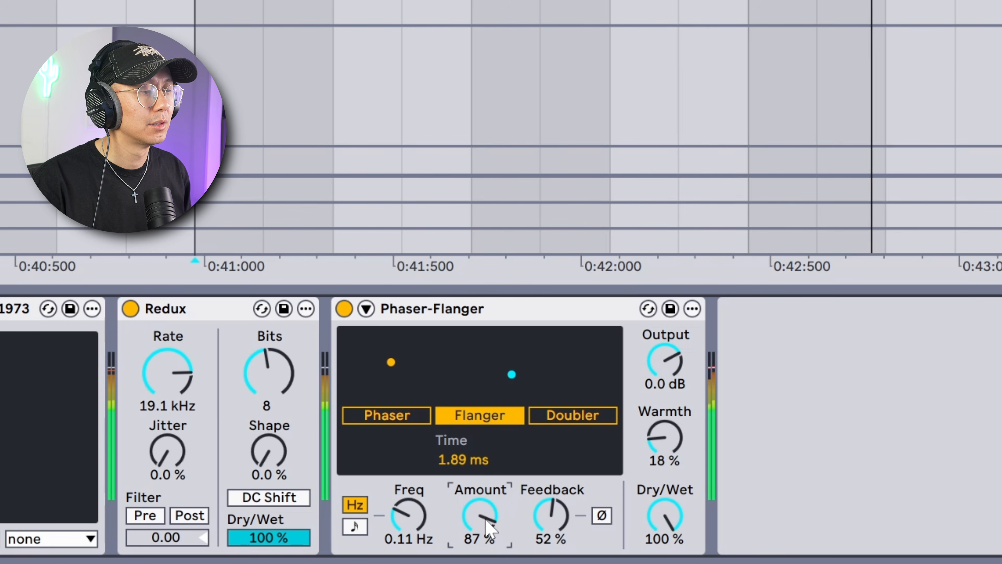
left_click_drag(489, 525, 489, 552)
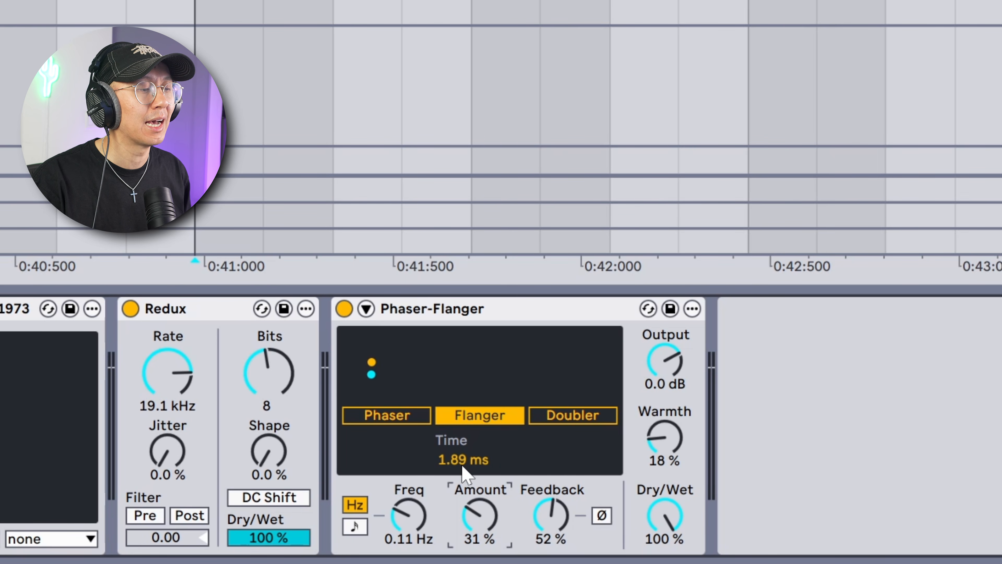
Try Phaser-Flanger Time values of 20.0 ms and 1.15 ms during playback, and settle on 4.70 ms
key("space")
left_click_drag(462, 465, 462, 407)
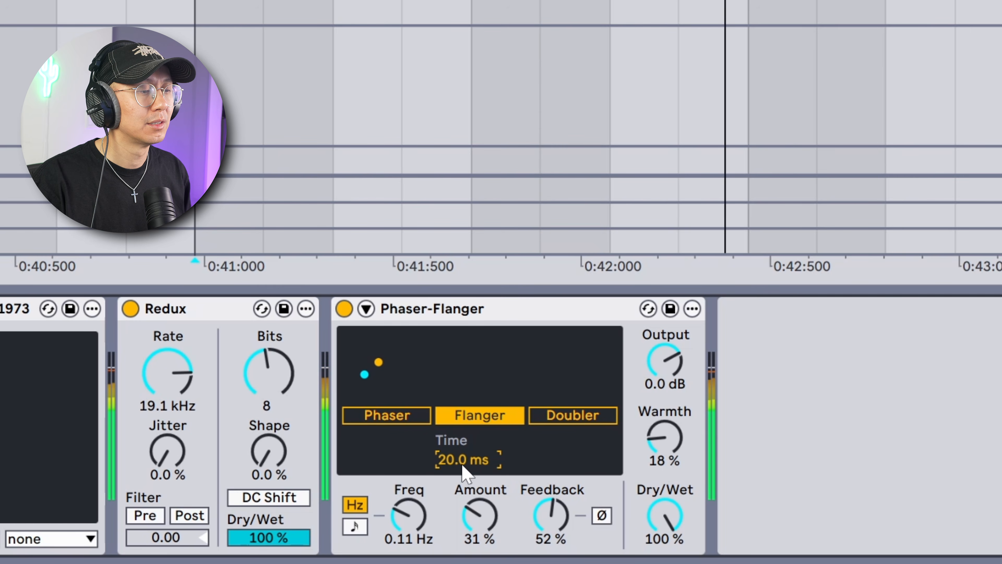
left_click_drag(462, 465, 463, 434)
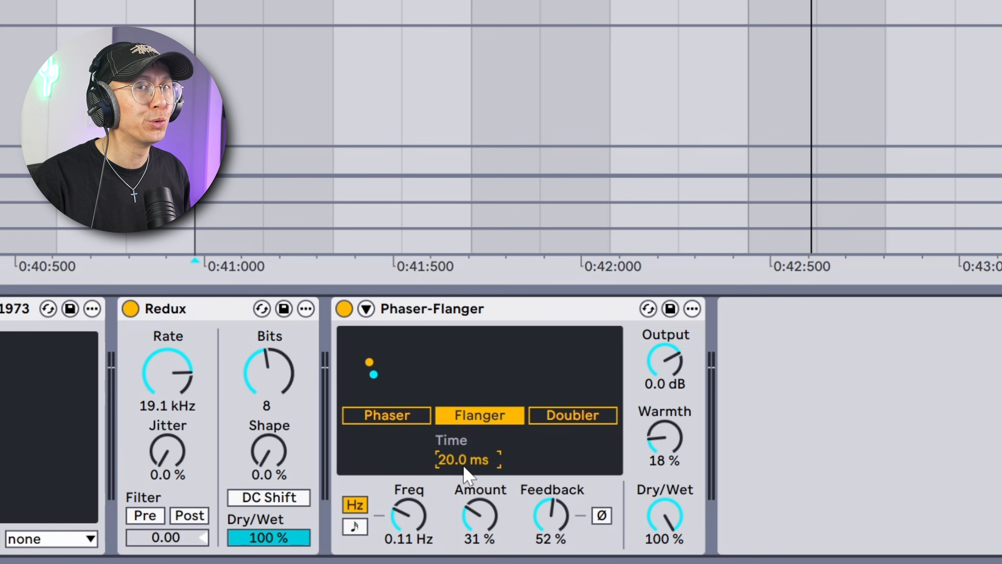
left_click_drag(467, 472, 467, 521)
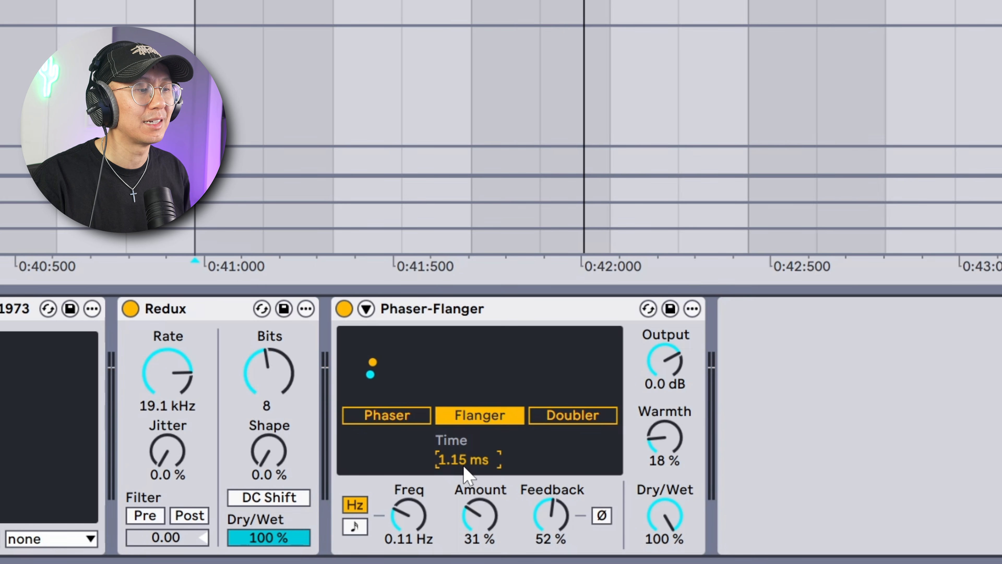
mouse_move(467, 473)
left_mouse_down()
mouse_move(467, 482)
mouse_move(467, 451)
mouse_move(463, 461)
left_mouse_up()
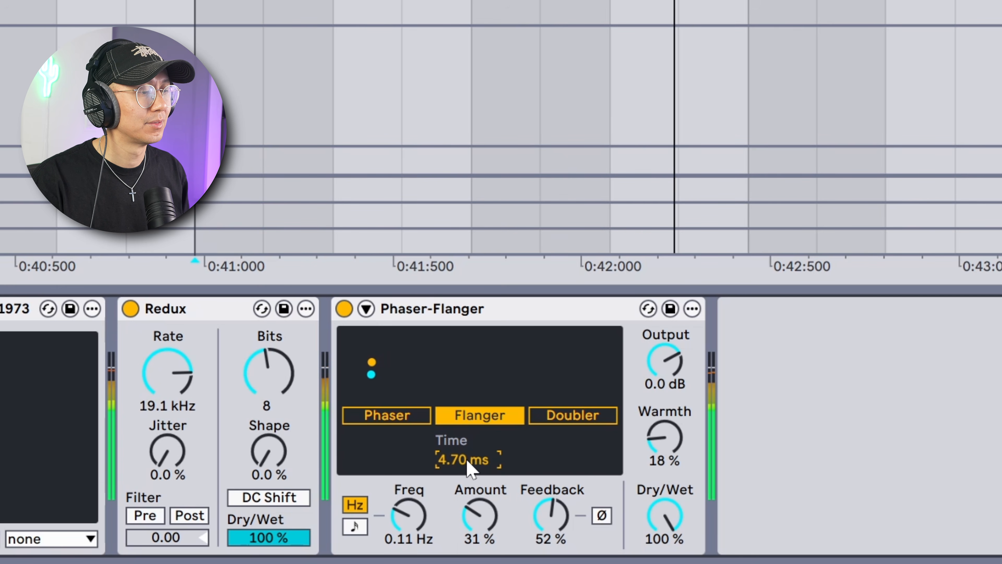
Raise the Phaser-Flanger Feedback through 75% and 82% to 91%, play the break, and lower the Feedback
mouse_move(551, 515)
left_mouse_down()
mouse_move(551, 540)
mouse_move(551, 505)
left_mouse_up()
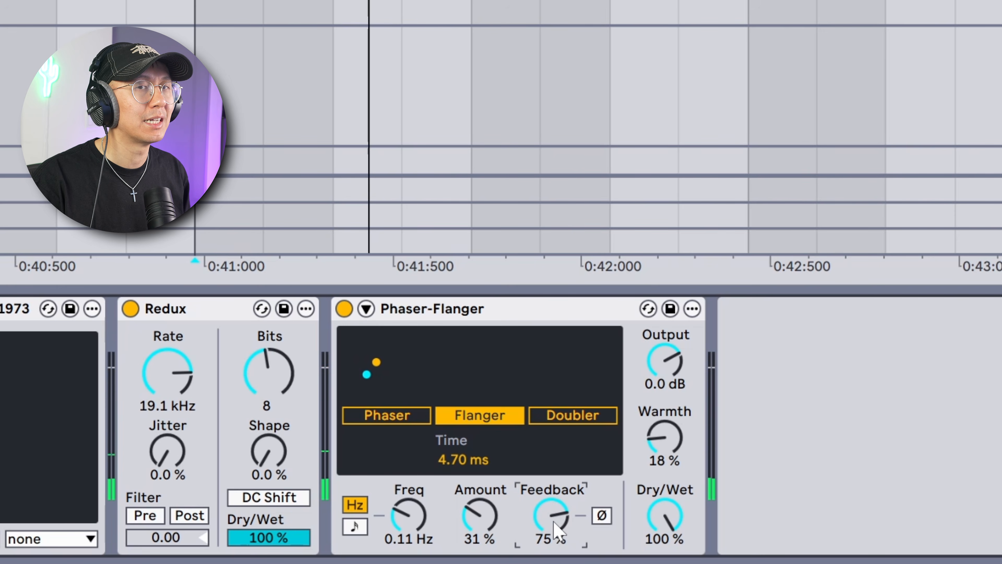
left_click_drag(549, 529, 549, 526)
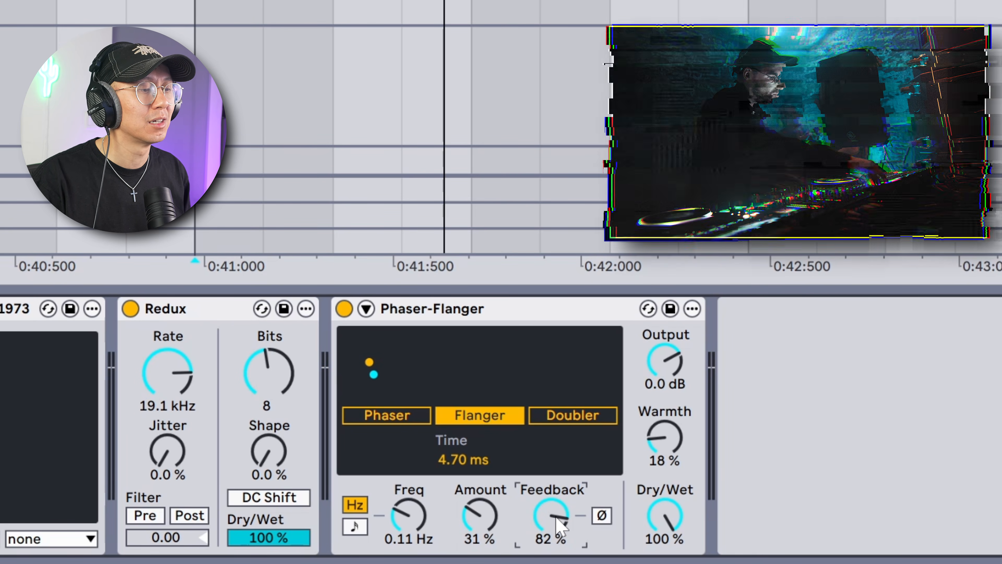
left_click_drag(557, 521, 557, 517)
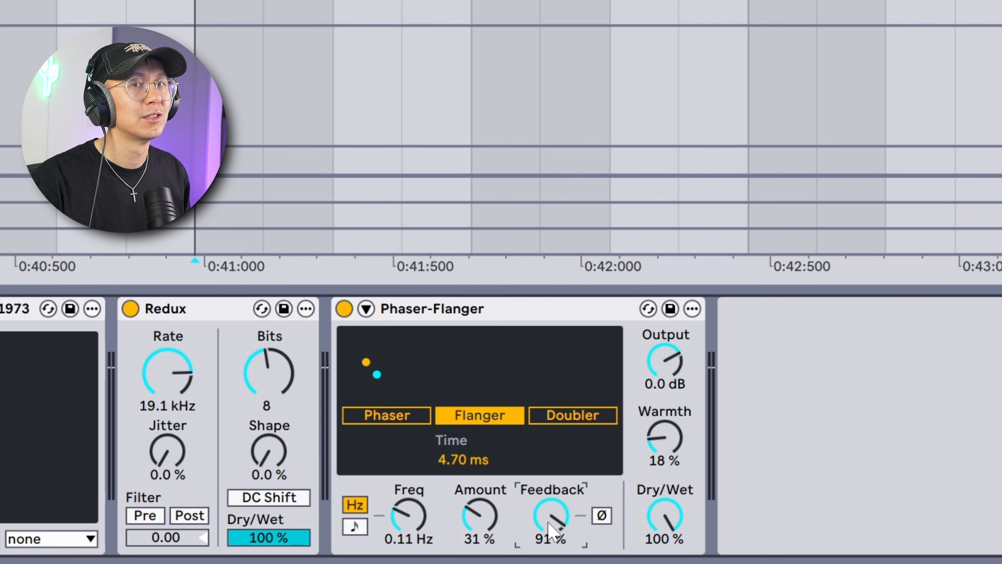
key("space")
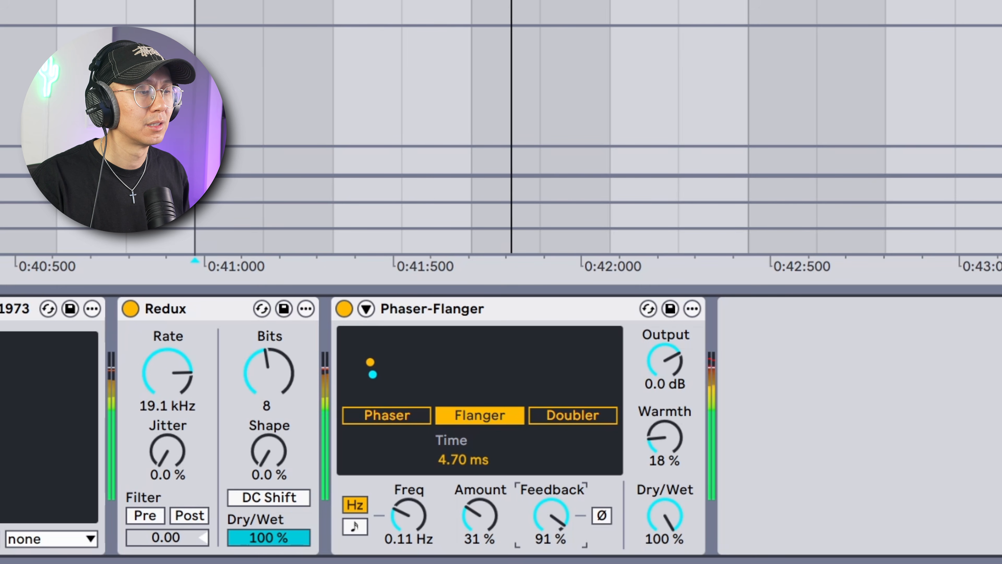
left_click_drag(550, 529, 550, 542)
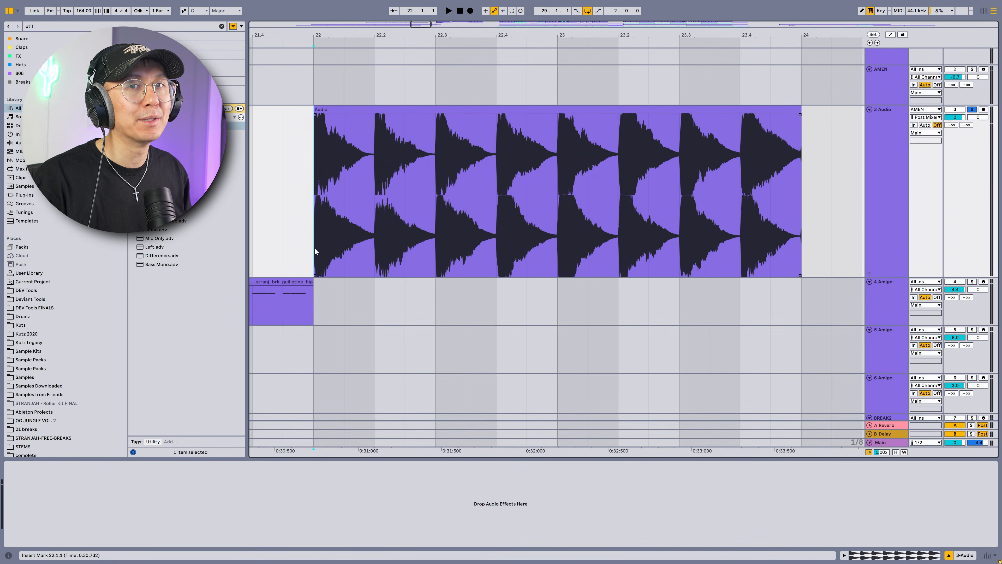
Play the audio clips on the 3 Audio track from bar 22 and from bar 25
key("space")
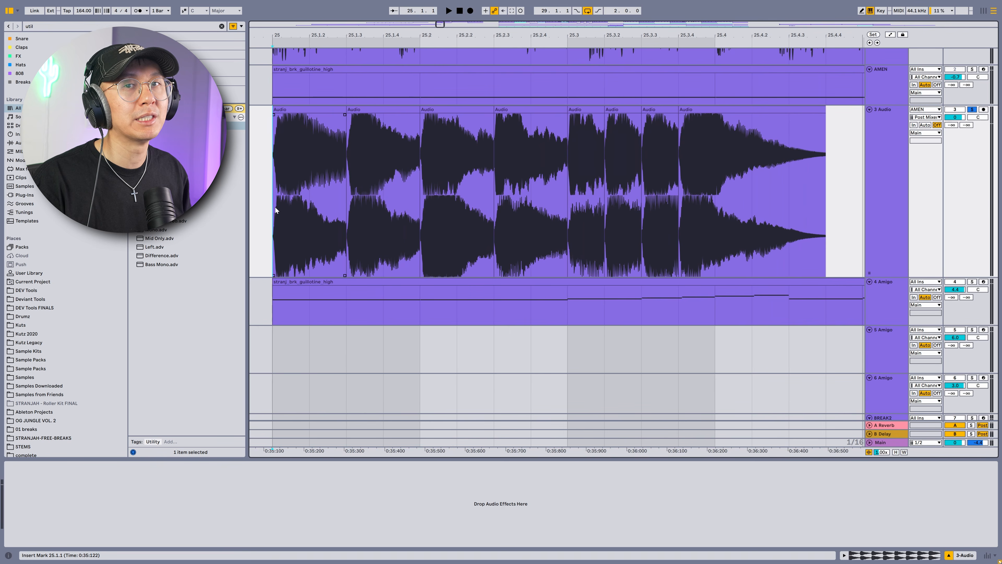
key("space")
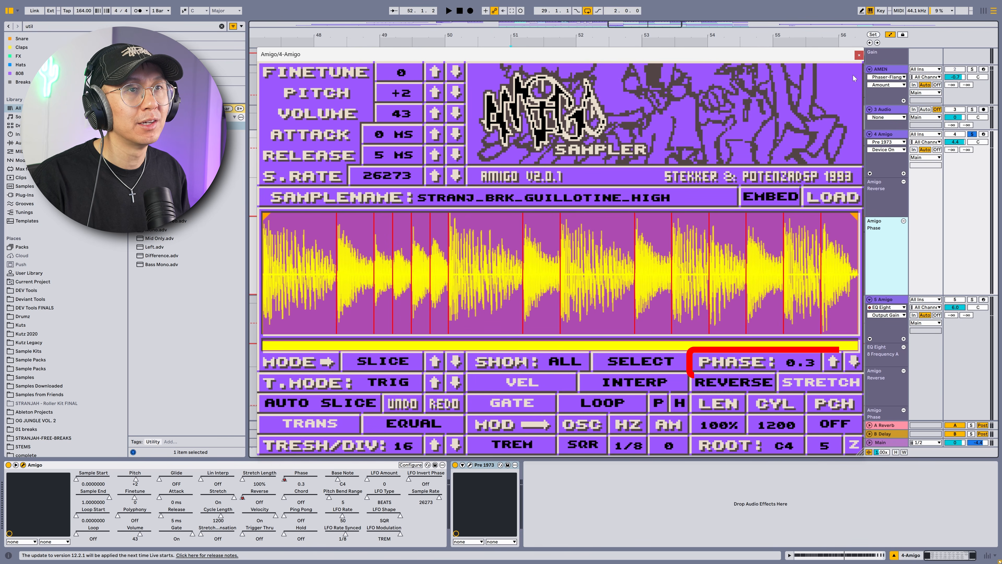
Close the Amigo sampler window and play the G3 note pattern of the bar 49 clip from its start
left_click(859, 55)
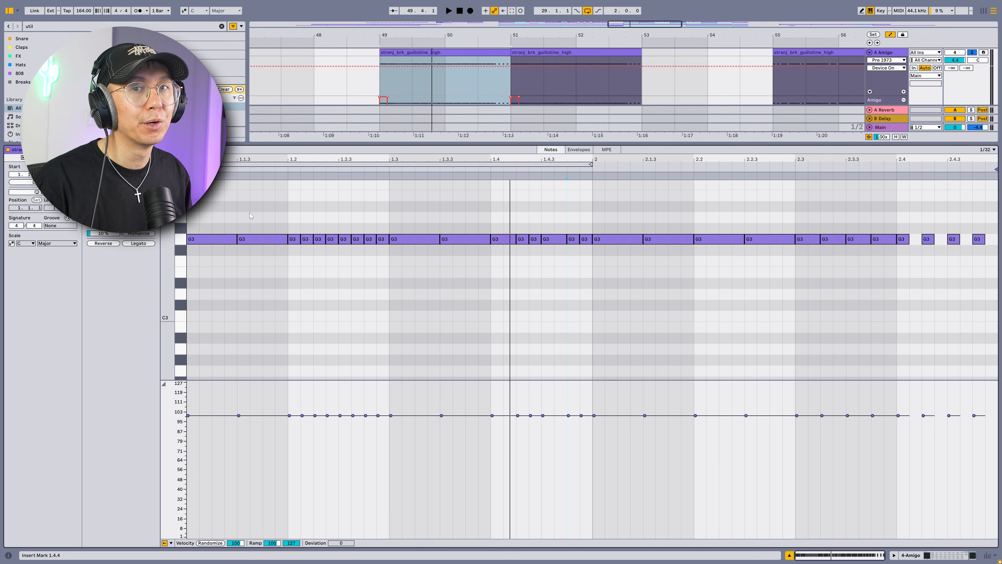
left_click(189, 224)
key("space")
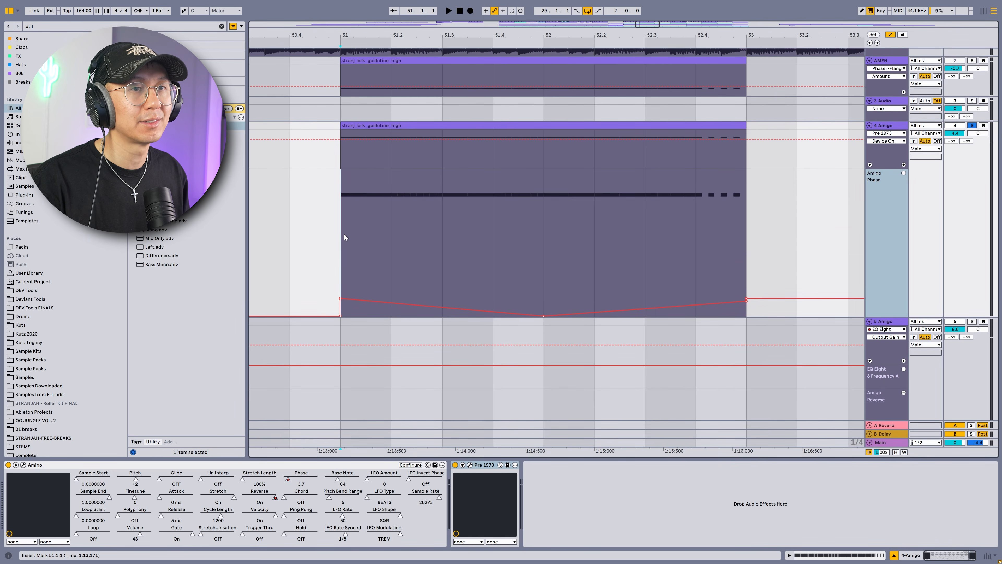
Play the phase-automated clip on the 4 Amigo track from bar 51, without and with its B-Delay send
key("space")
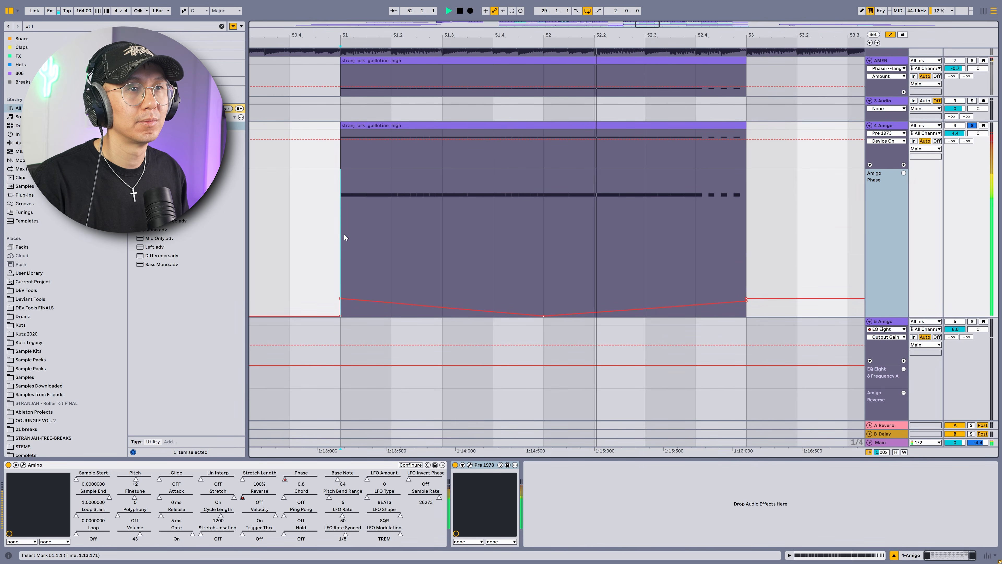
key("space")
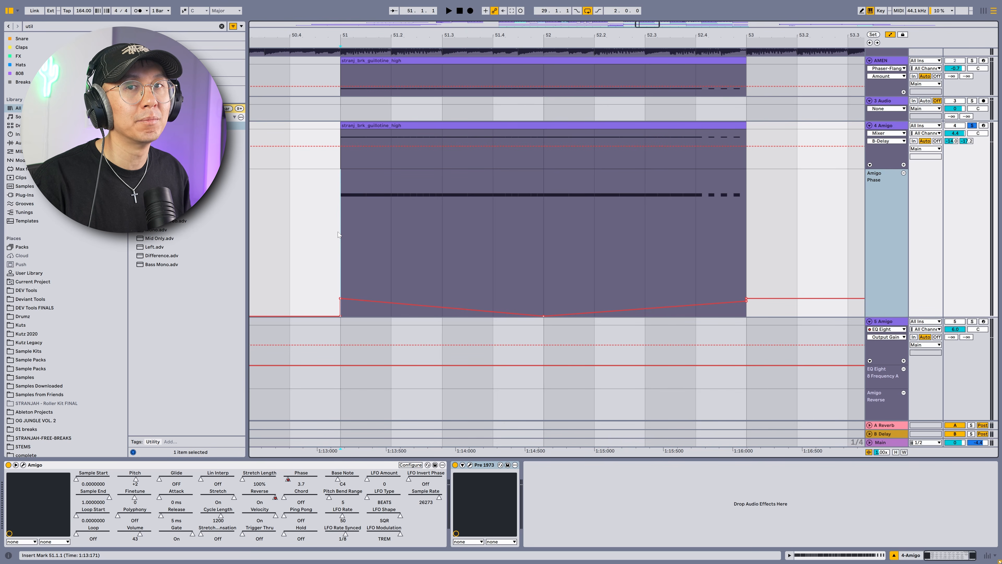
key("space")
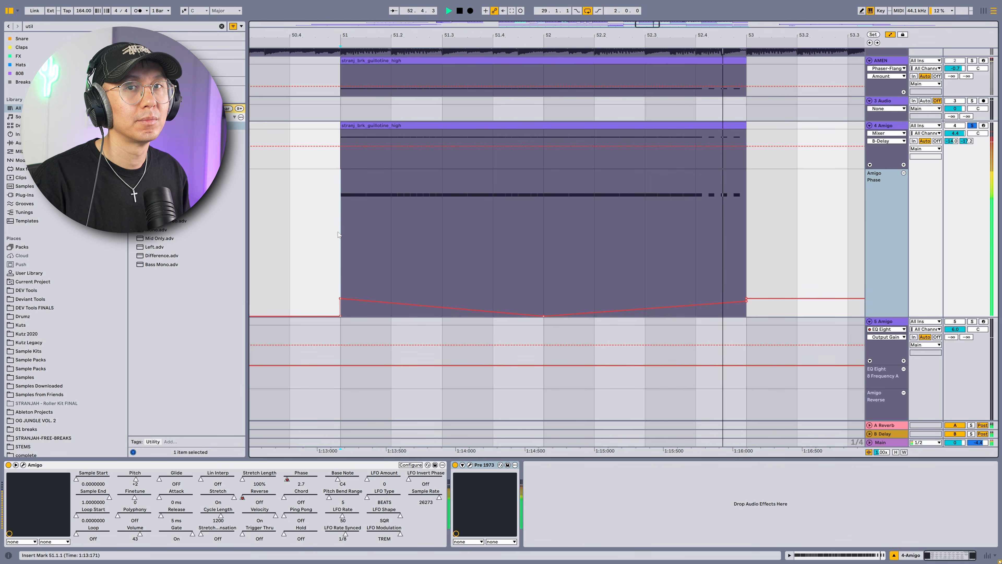
key("space")
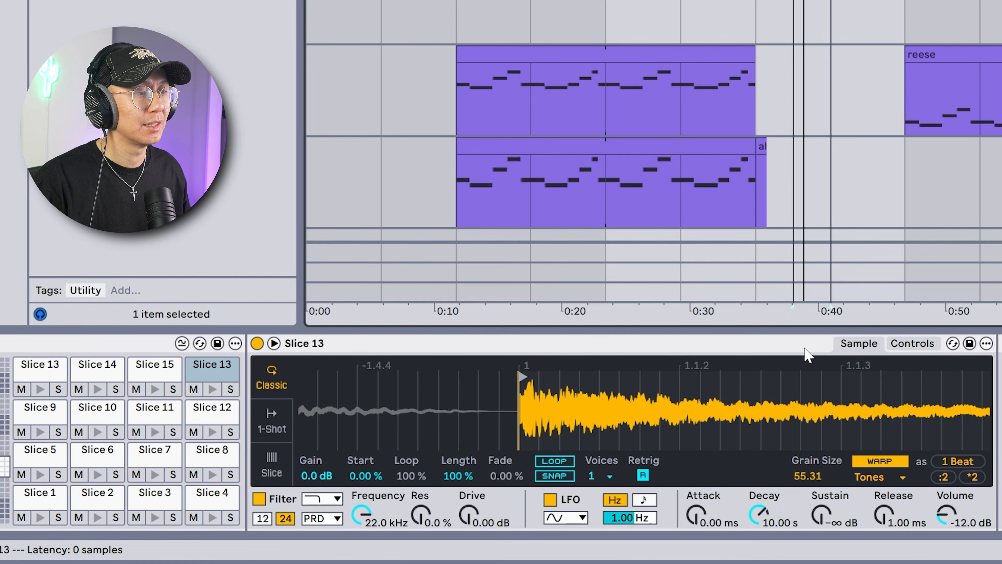
Double the warped length of the Slice 13 sample and toggle Warp off and on for comparison
left_click(799, 346)
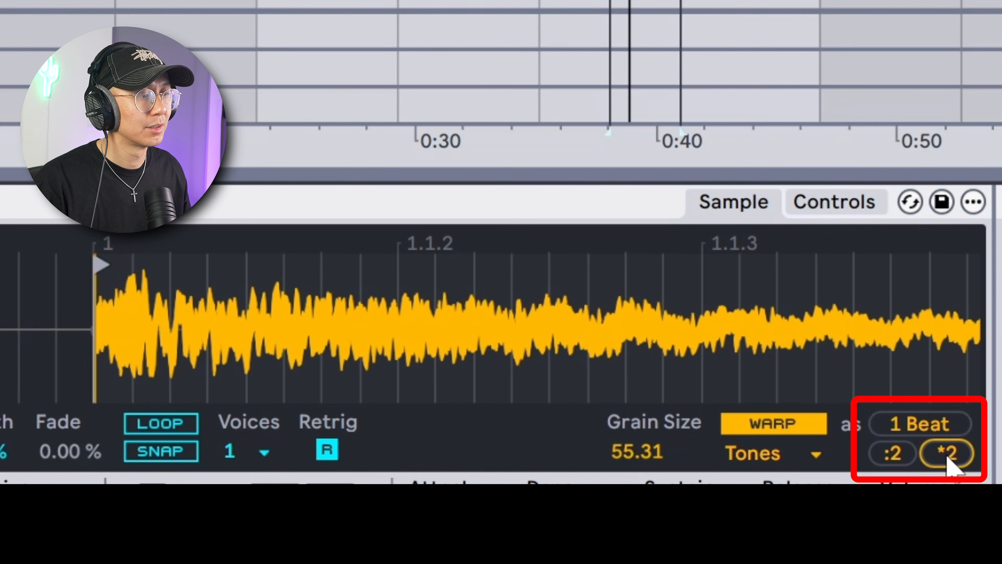
left_click(946, 454)
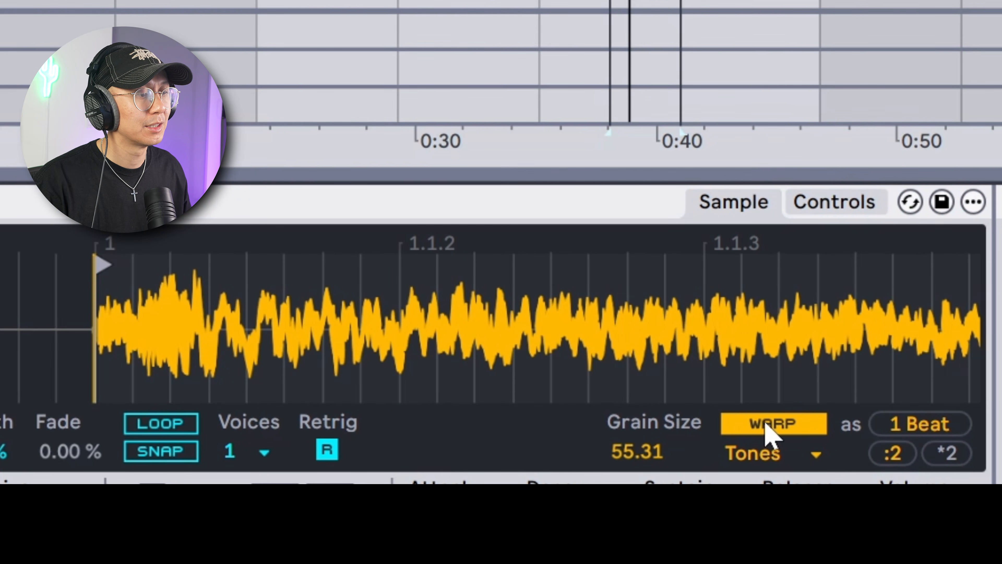
left_click(797, 430)
left_click(799, 430)
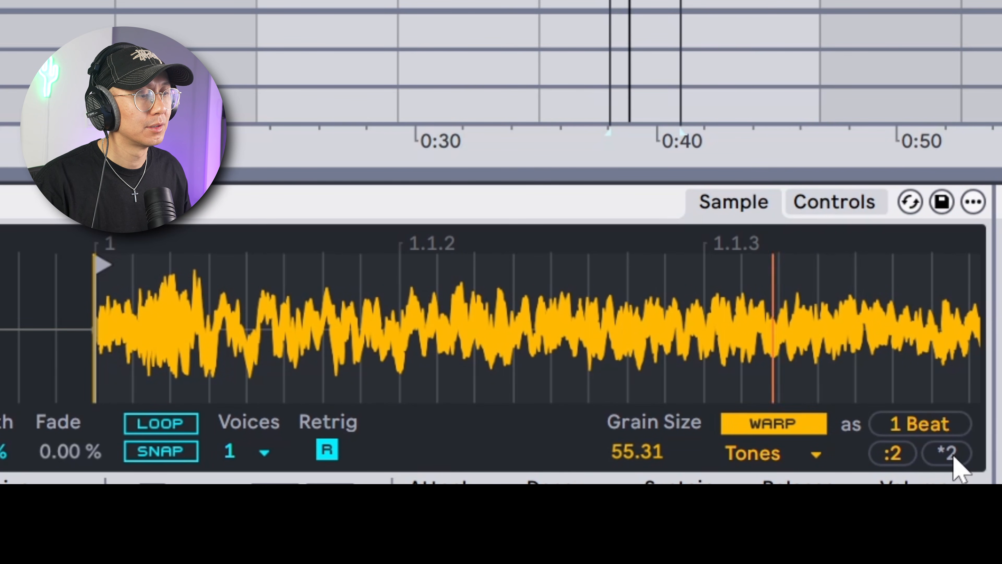
Try the Texture warp mode with a Grain Size of 2.00 on the Slice 13 sample
left_click(773, 454)
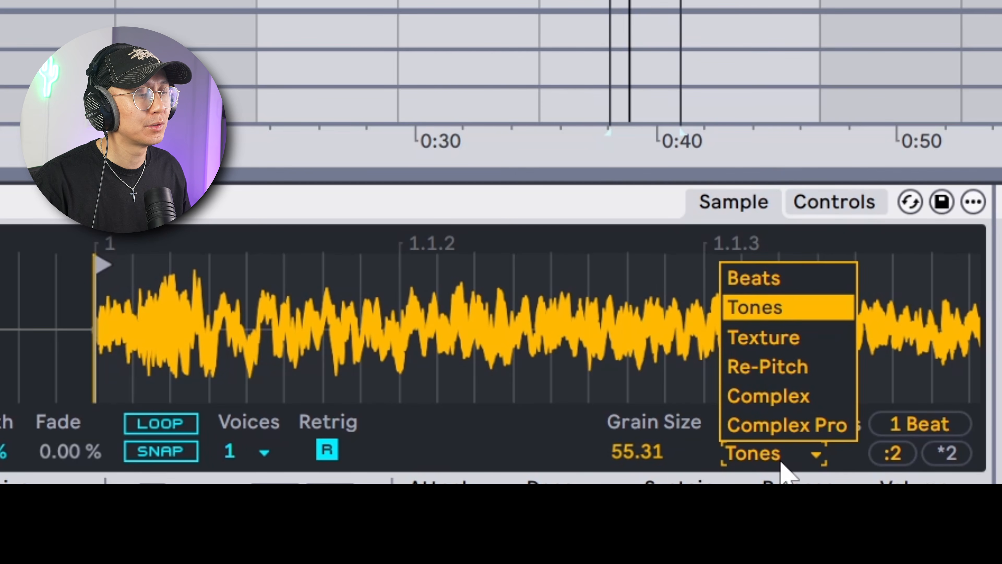
left_click(823, 338)
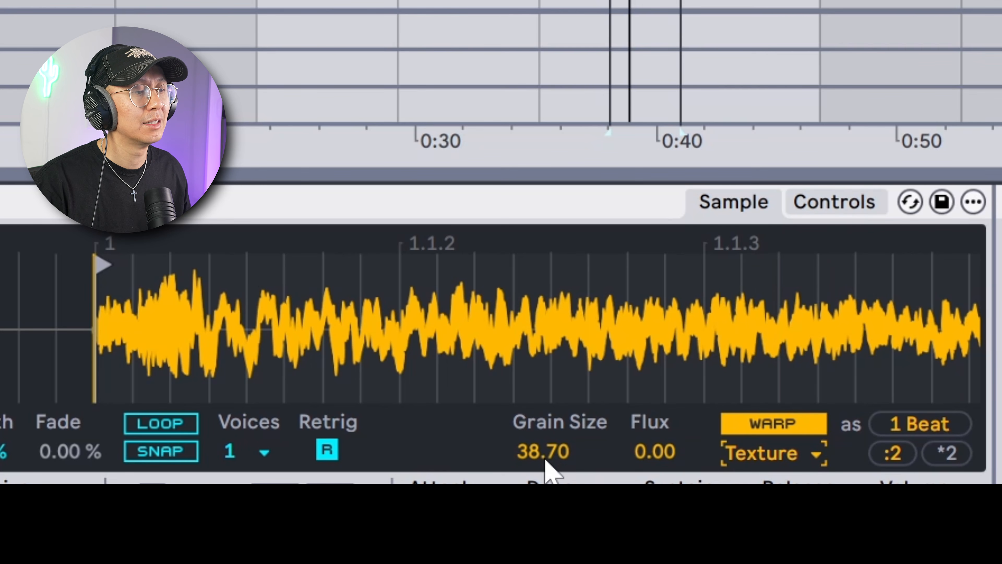
left_click_drag(544, 459, 615, 465)
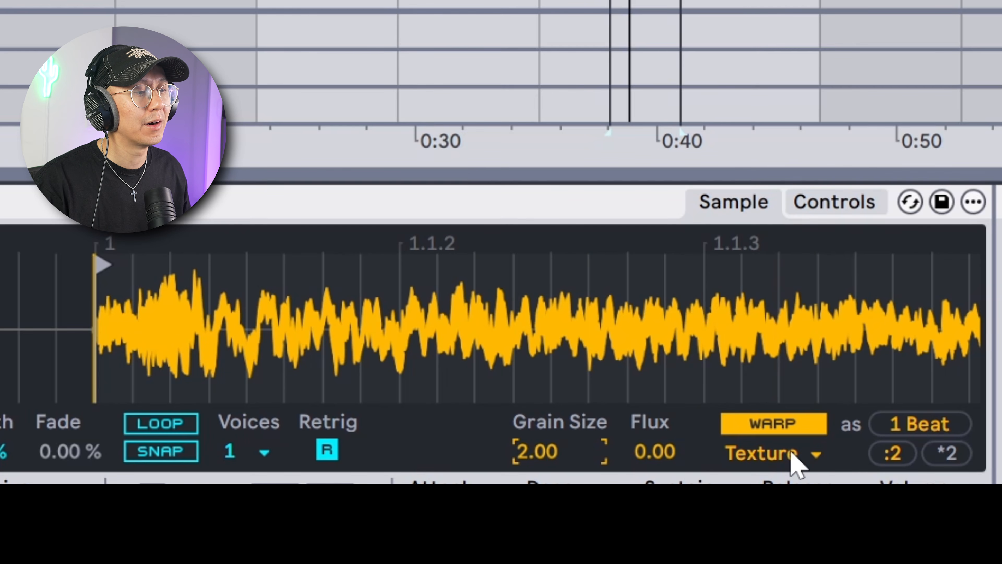
Switch the Slice 13 sample to the Tones warp mode and lower its Grain Size
left_click(803, 455)
left_click(728, 316)
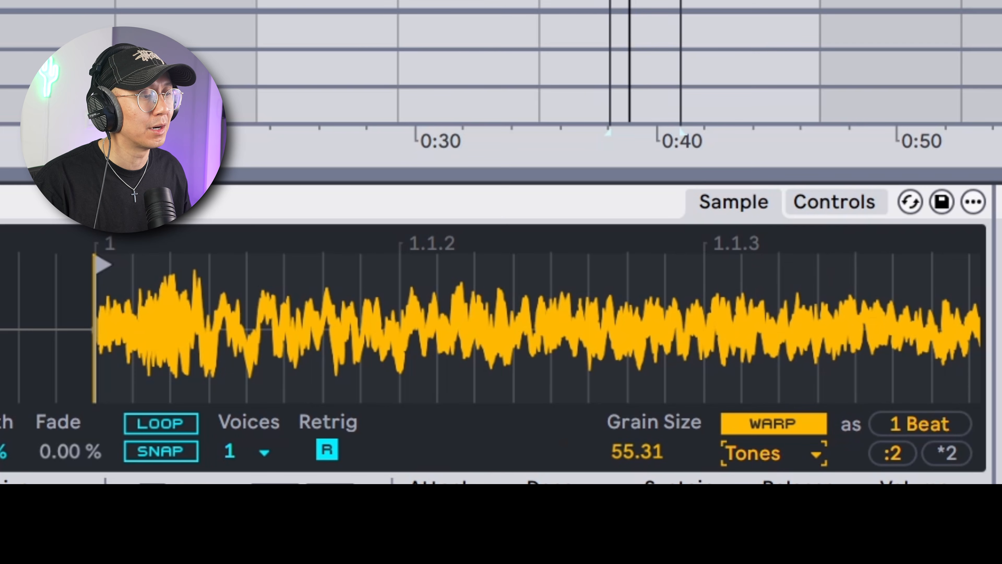
mouse_move(637, 452)
left_mouse_down()
mouse_move(637, 477)
mouse_move(637, 435)
mouse_move(637, 459)
left_mouse_up()
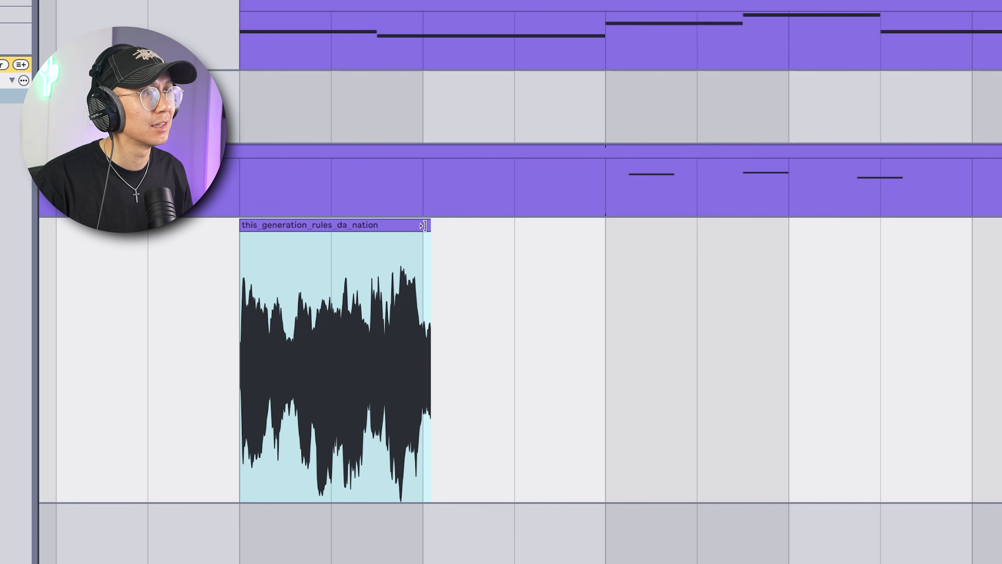
Stretch the this_generation_rules_da_nation clip from bar 9 to about bar 15.2 and open its sample settings
mouse_move(423, 225)
left_mouse_down()
mouse_move(870, 225)
mouse_move(1001, 208)
left_mouse_up()
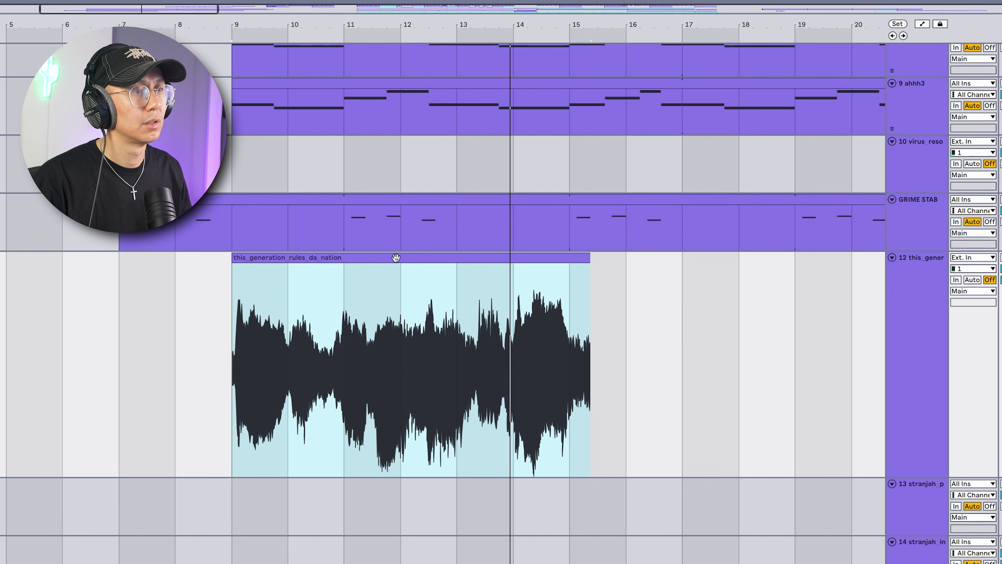
double_click(396, 258)
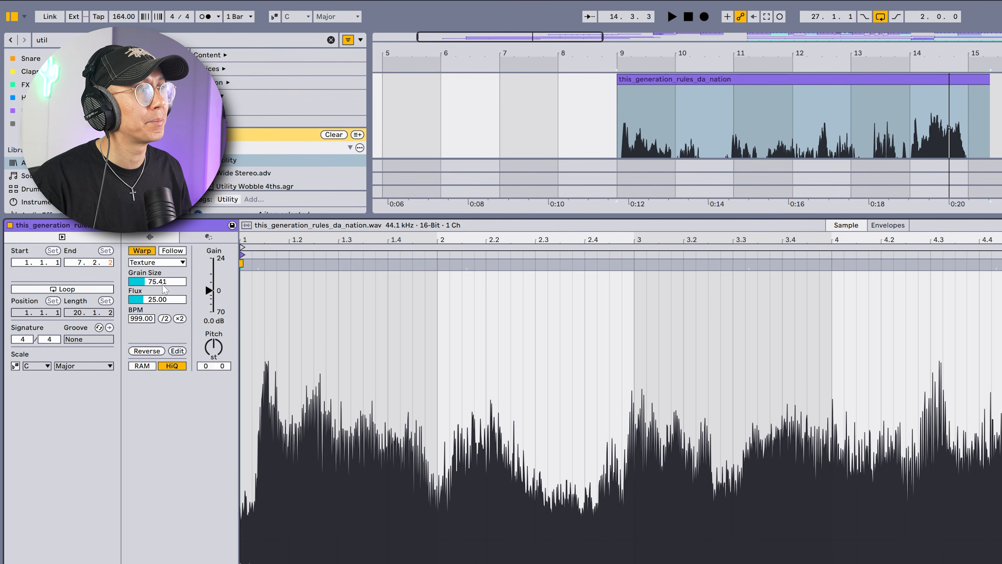
Try Texture Grain Sizes of 26.47 and 232.41 on the stretched clip during playback, and settle on 101.91
left_click_drag(163, 286, 162, 312)
key("space")
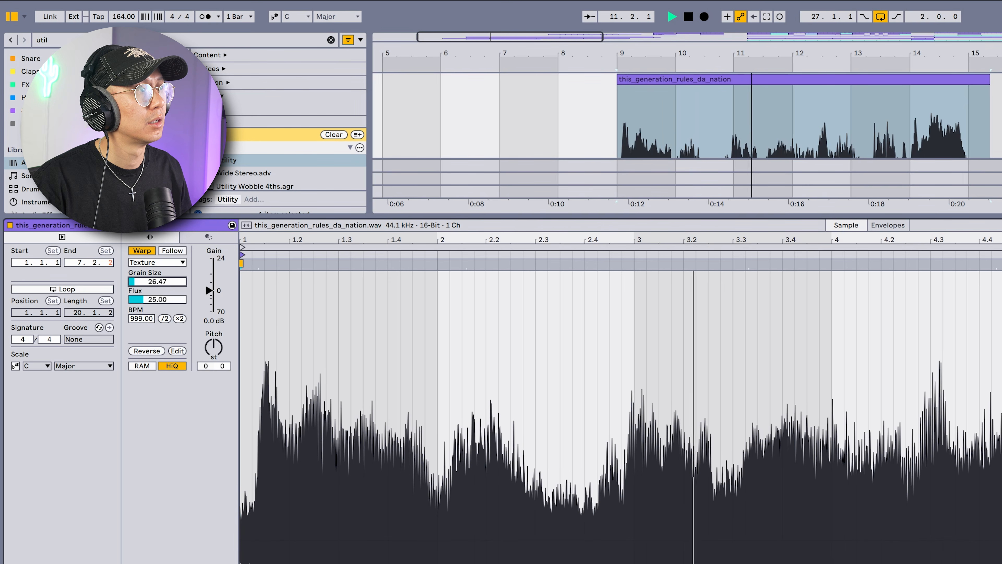
key("space")
left_click_drag(162, 284, 163, 233)
key("space")
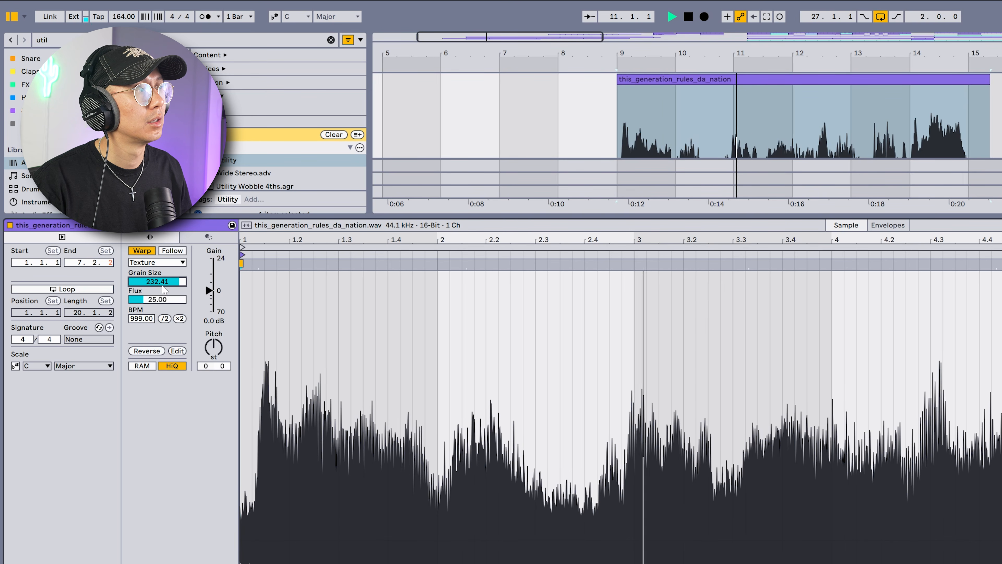
key("space")
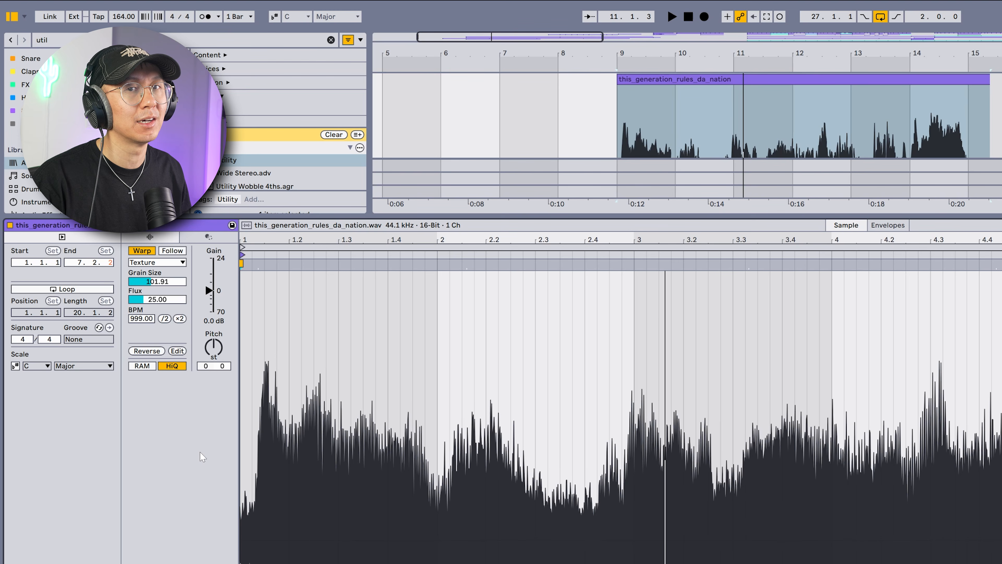
Play the stranj_brk_guillotine_high break clip from bar 7
key("space")
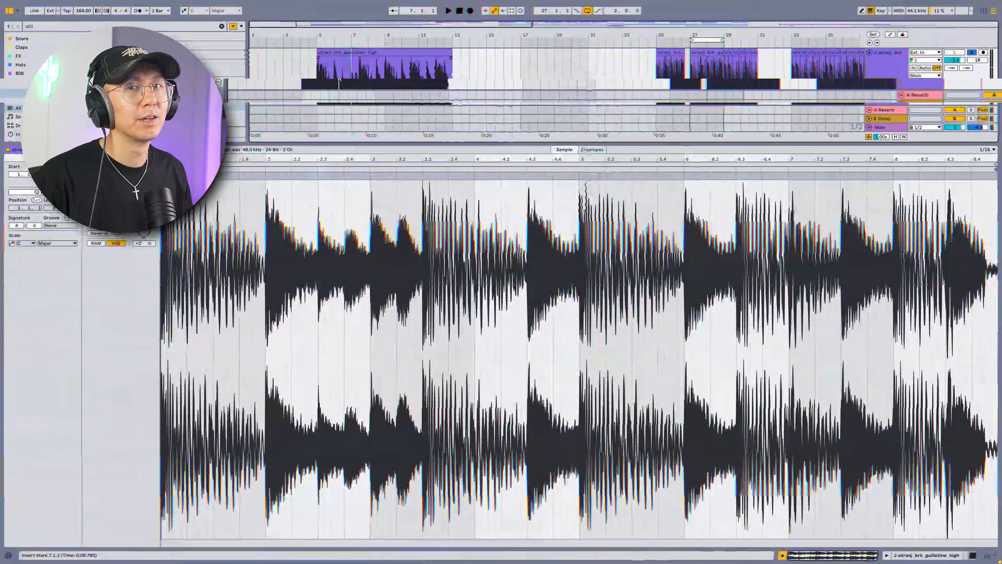
key("space")
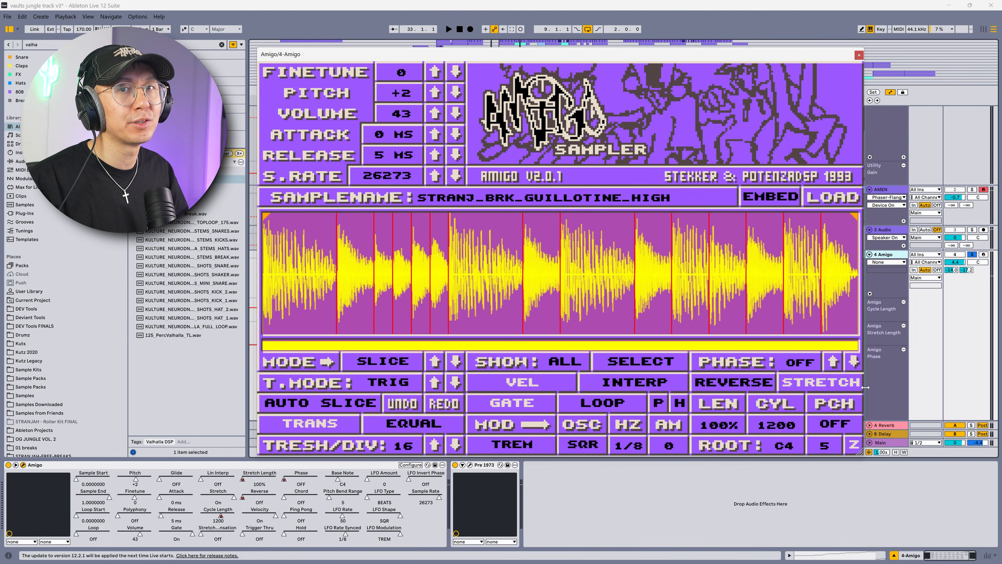
Bring up Amigo's Stretch automation, close the sampler and play the stranj_brk_guillotine_high clip with its stretch automation
left_click(826, 383)
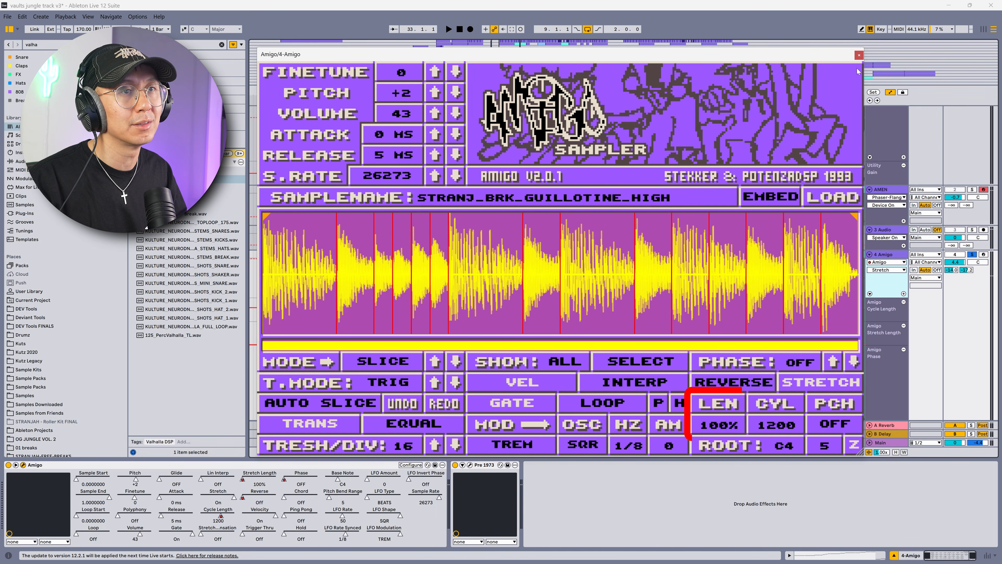
left_click(858, 56)
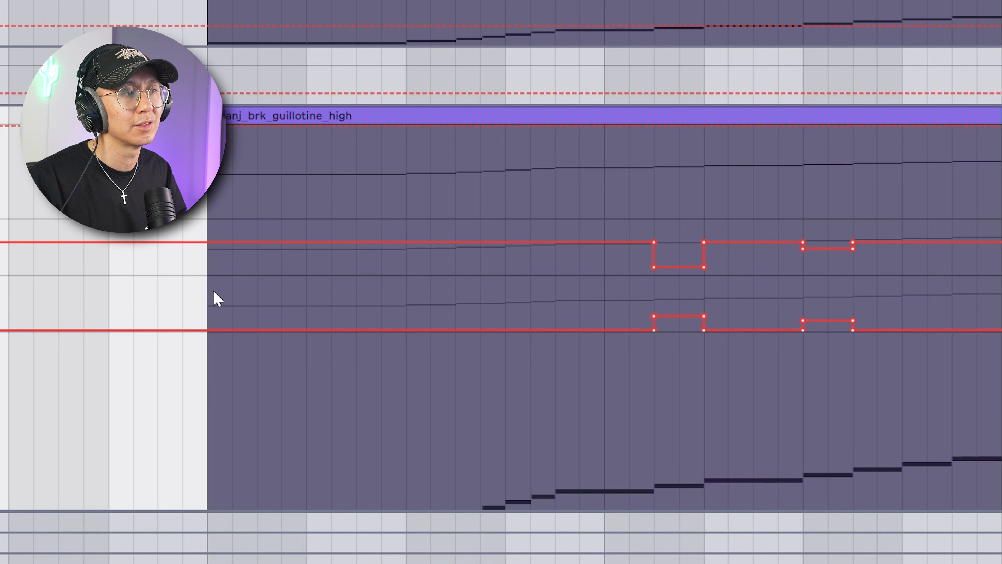
key("space")
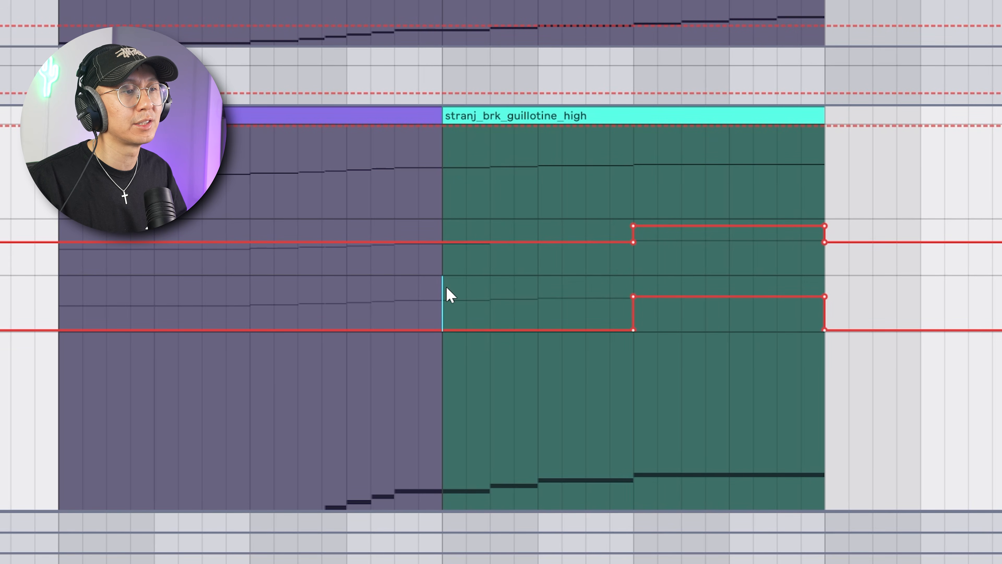
key("space")
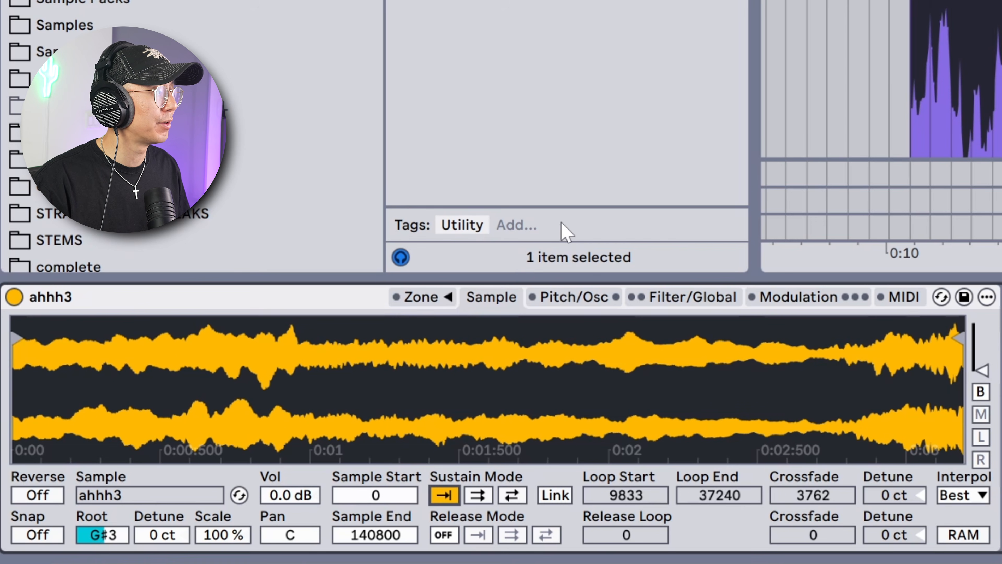
Set the ahhh3 sampler's Sustain Mode to forward loop, and try a loop Crossfade of 0 before raising it again
left_click(321, 301)
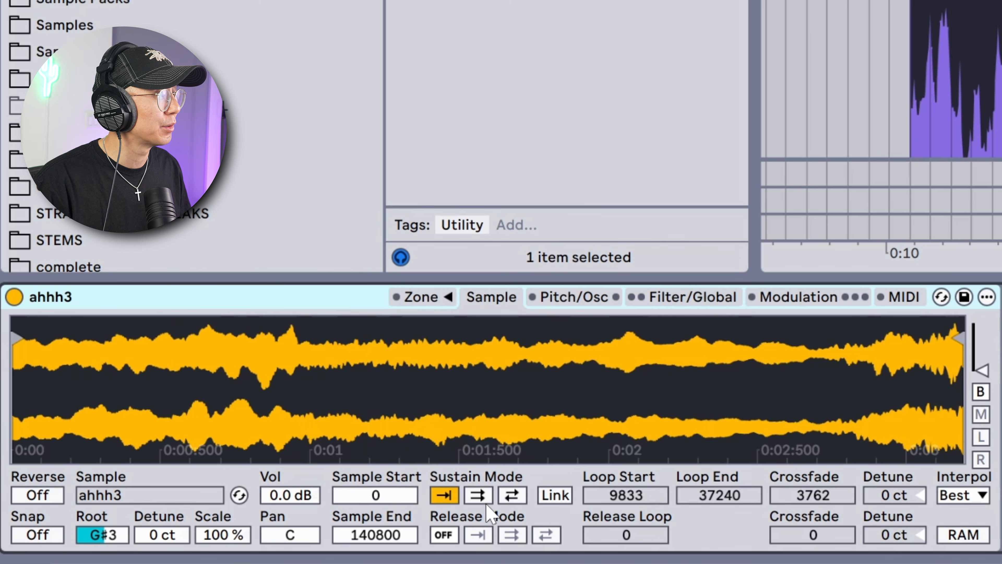
left_click(478, 495)
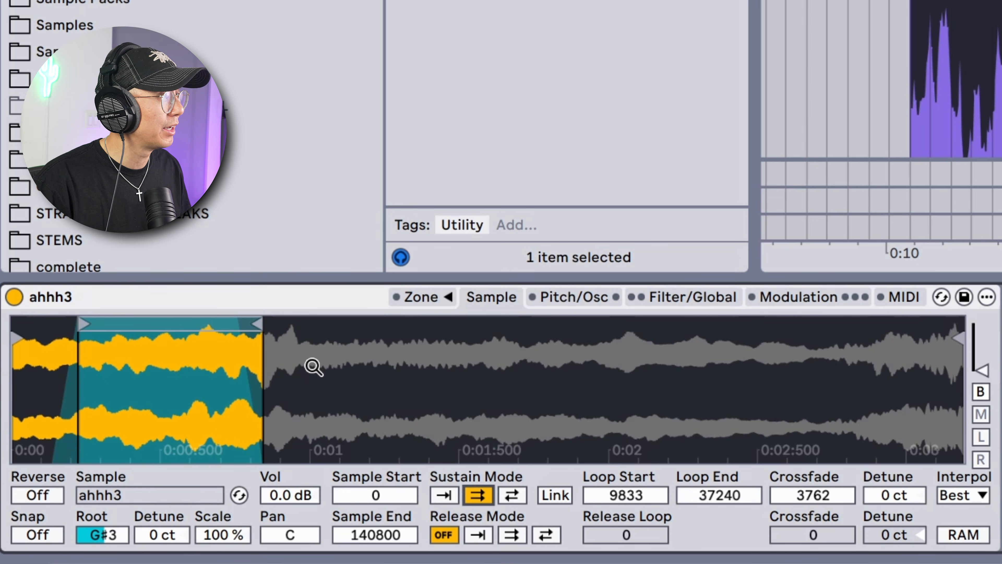
left_click_drag(829, 501, 829, 552)
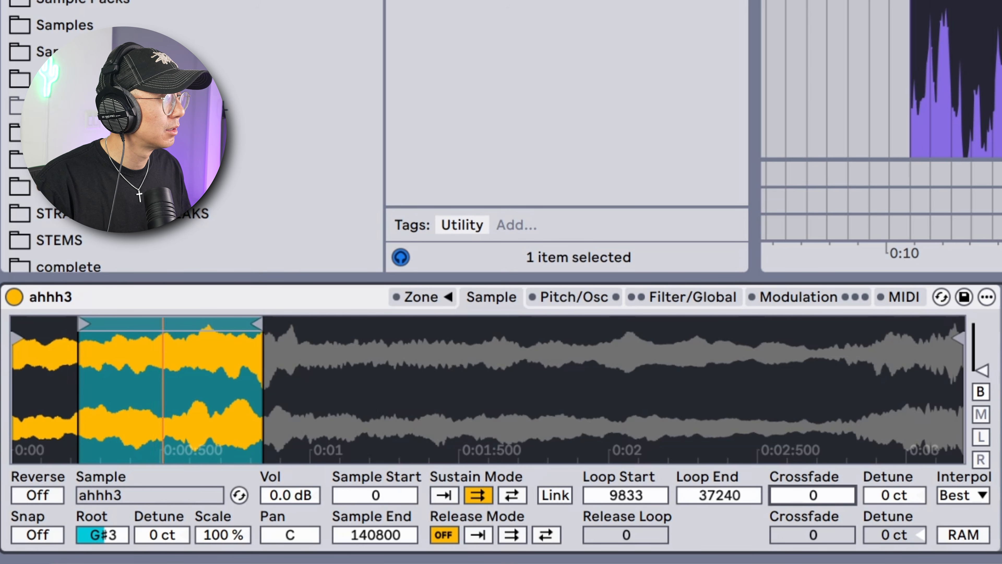
left_click_drag(829, 500, 829, 490)
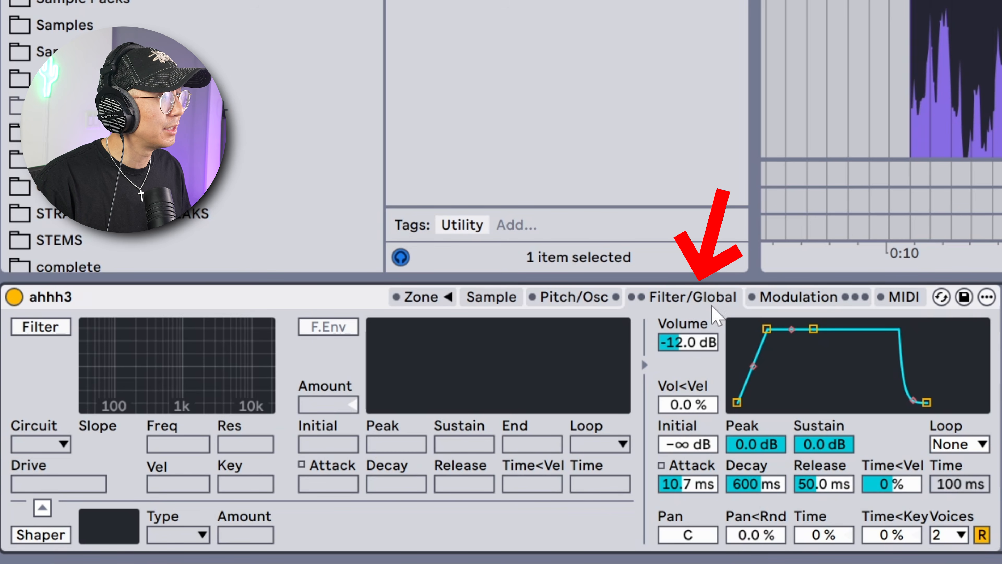
Limit the ahhh3 sampler to 1 voice
left_click(956, 535)
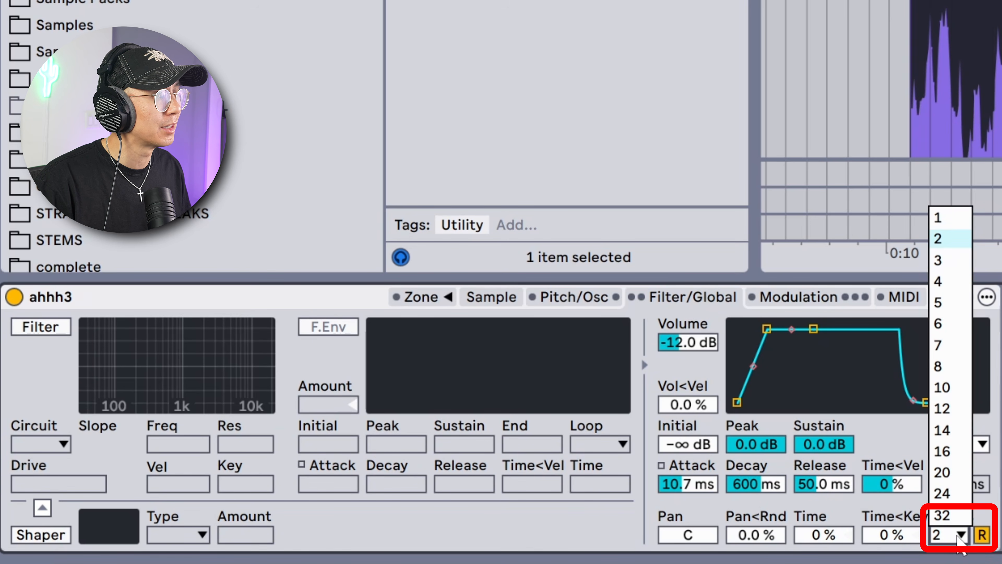
left_click(987, 521)
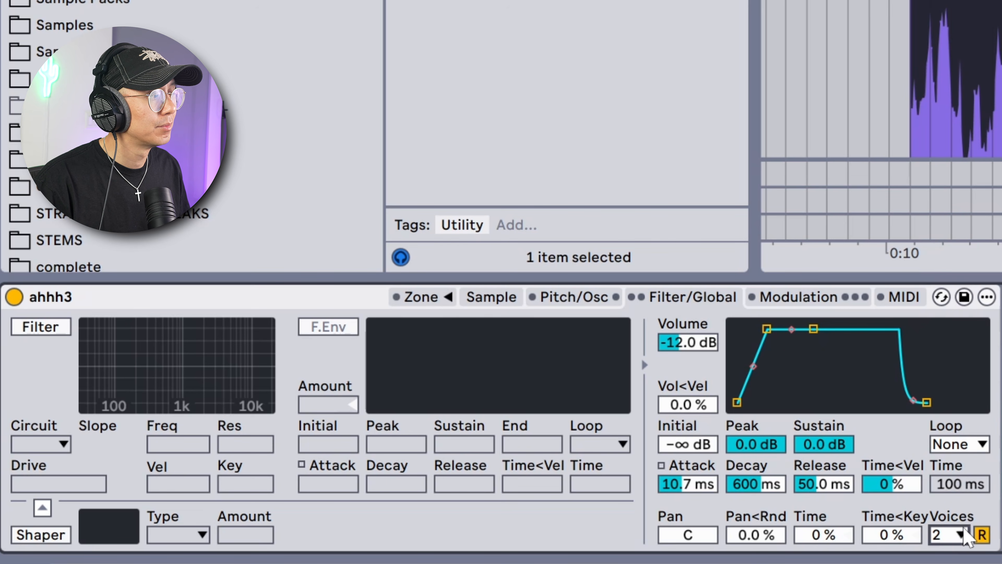
left_click(958, 537)
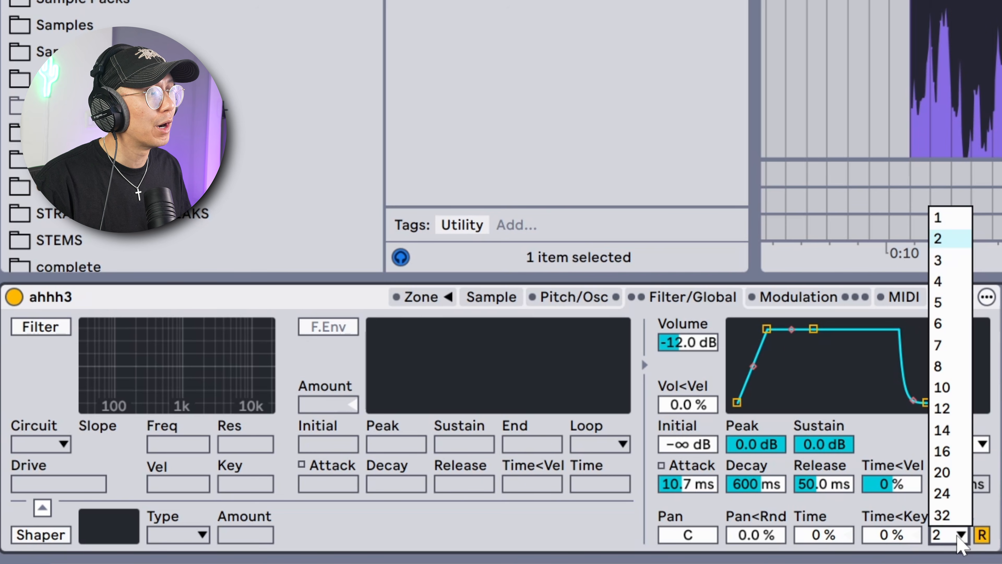
left_click(942, 223)
Turn on Glide mode for the ahhh3 sampler's pitch and set the glide Time to 328 ms
left_click(580, 297)
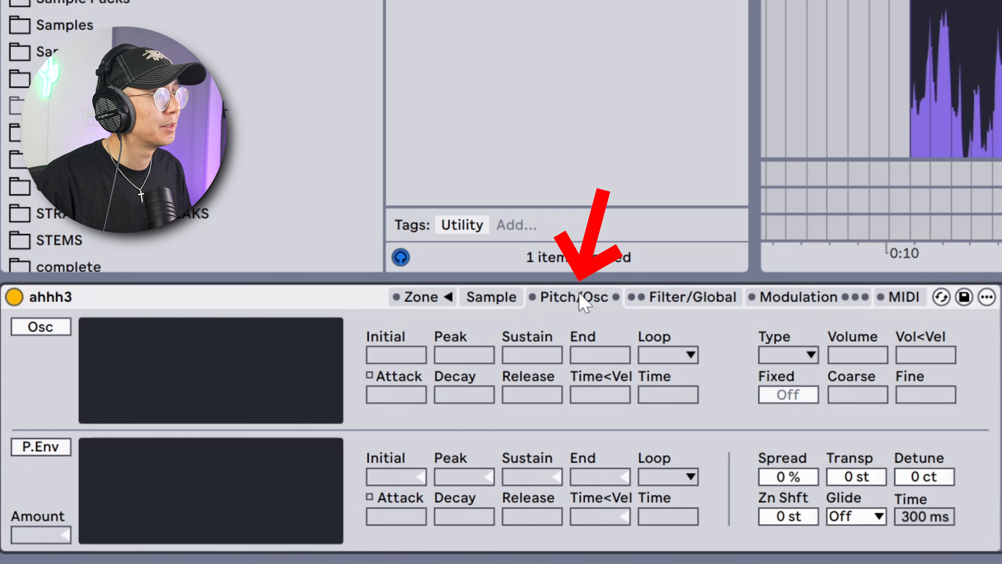
left_click(870, 518)
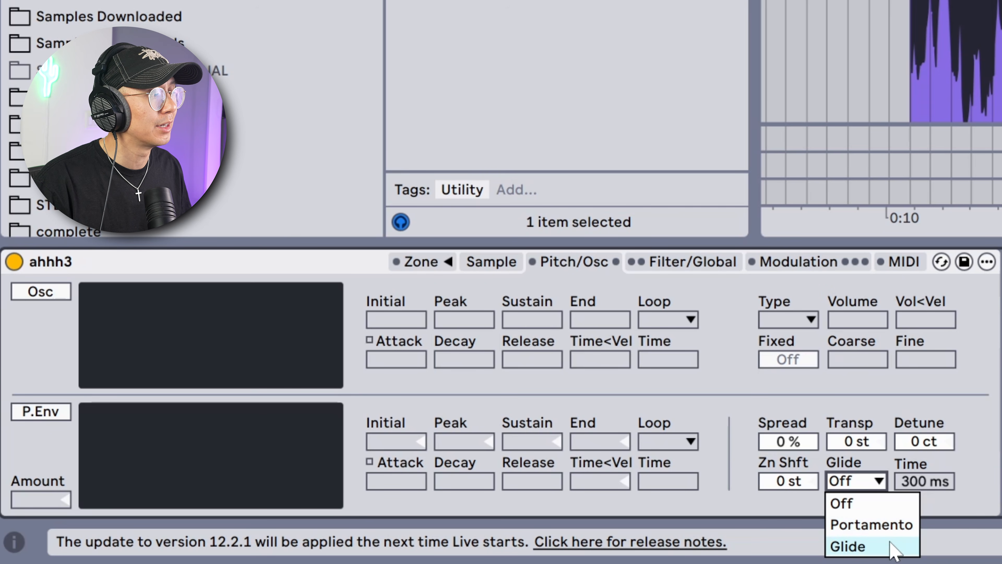
left_click(890, 544)
left_click(925, 480)
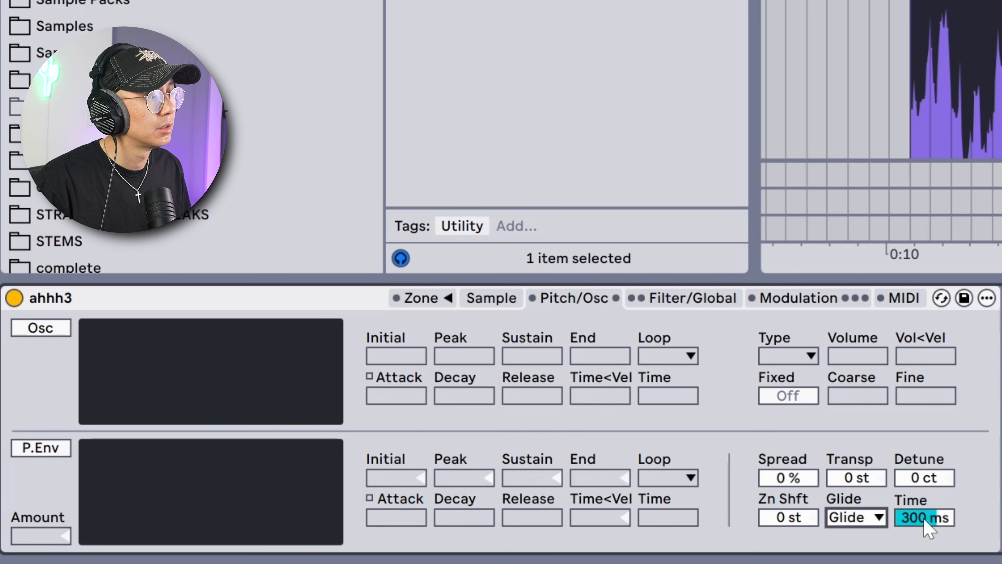
left_click_drag(924, 520, 924, 553)
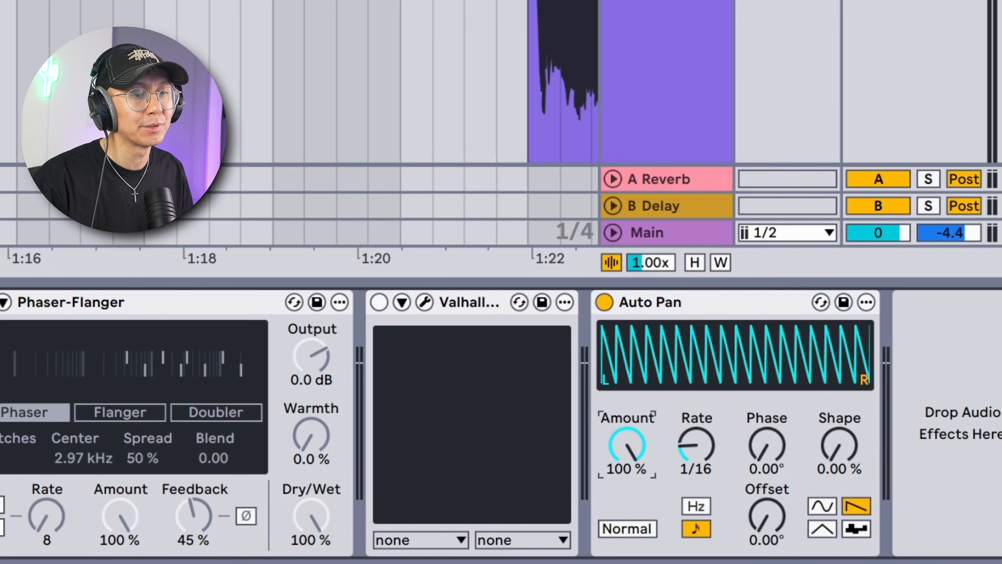
Keep Auto Pan's Phase at 0° and Rate at 1/16 during playback, and switch its waveform to sine
mouse_move(763, 449)
left_mouse_down()
mouse_move(763, 383)
mouse_move(764, 449)
left_mouse_up()
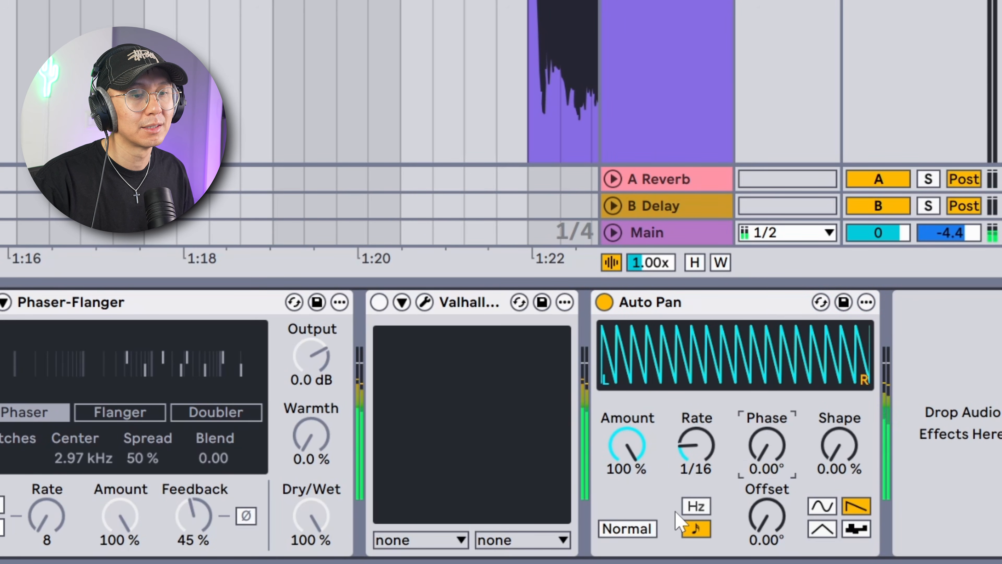
left_click_drag(694, 465, 694, 462)
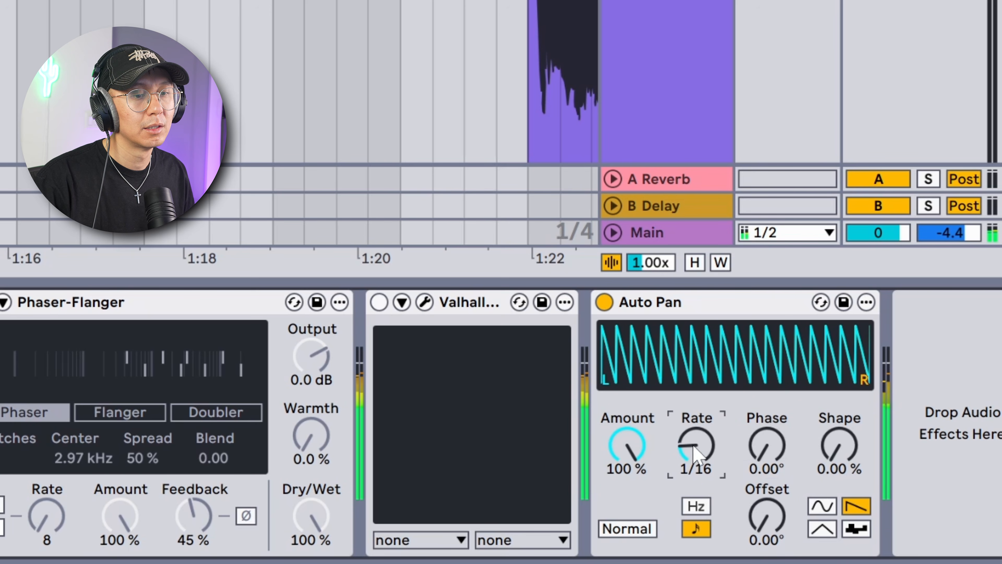
left_click(823, 509)
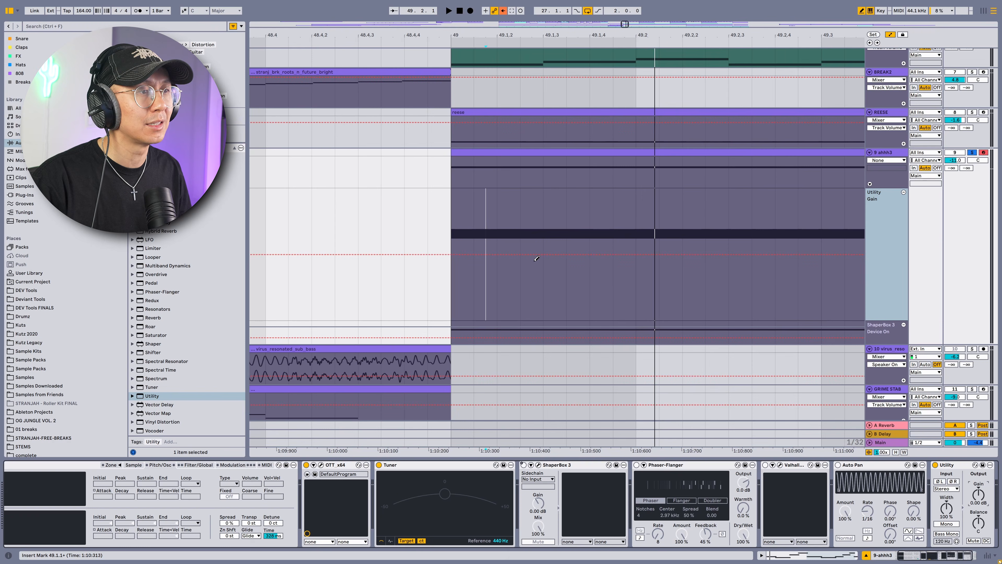
Draw three 1/32-note dips to minimum in the ahhh3 track's Utility Gain automation in bar 49's first beat, and play them back
left_click_drag(532, 260, 528, 353)
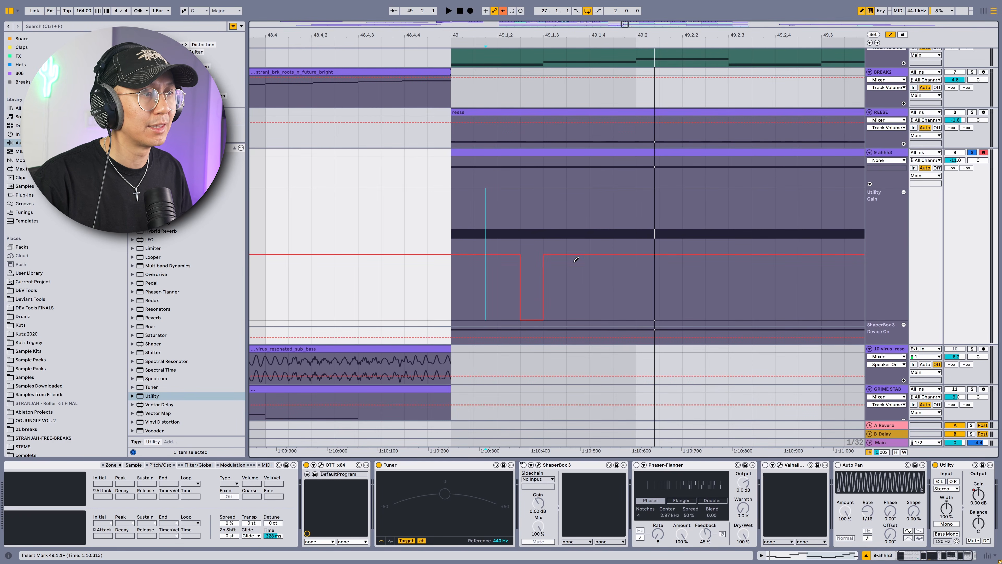
left_click_drag(578, 261, 577, 347)
left_click_drag(624, 260, 624, 347)
key("space")
key("space")
key("space")
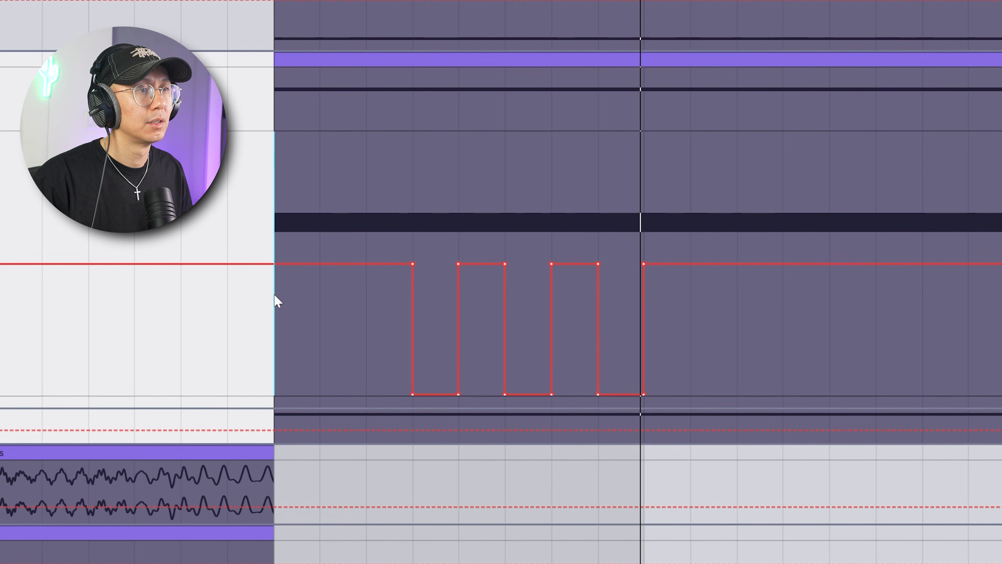
key("space")
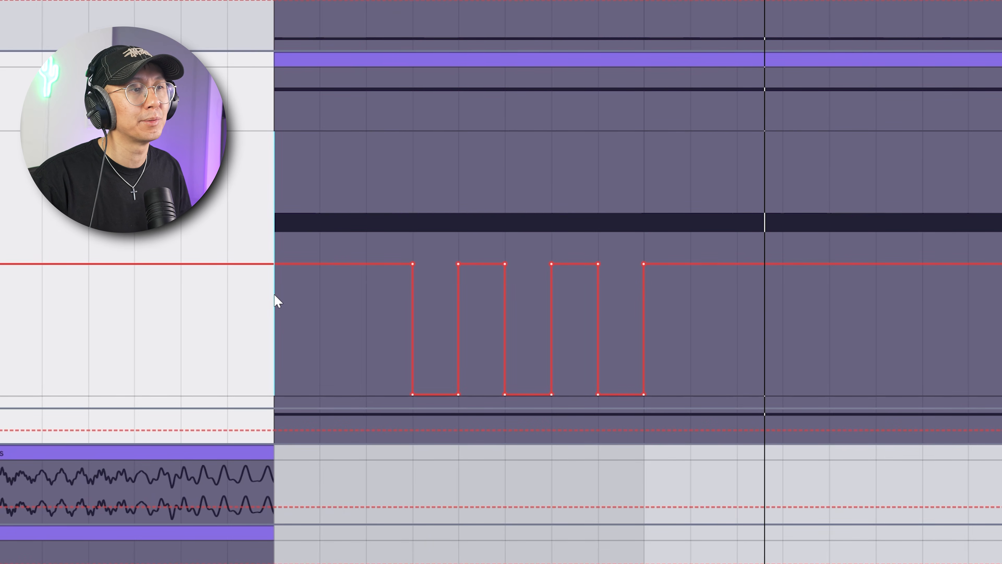
key("space")
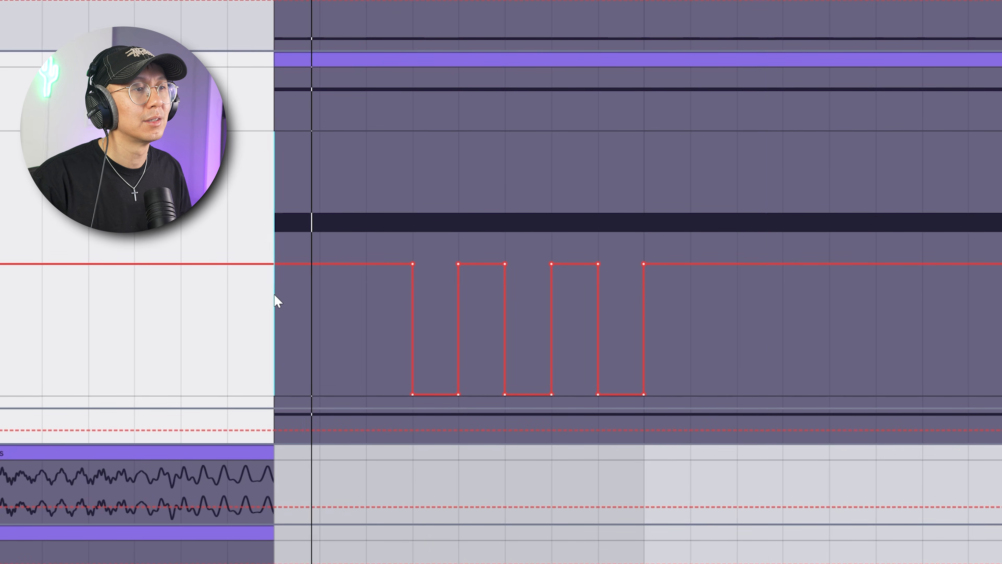
key("space")
Duplicate the first beat's gated Gain automation repeatedly across the ahhh3 clip from bar 49, and play the result
left_click_drag(277, 301, 627, 241)
key("ctrl+d")
key("ctrl+d")
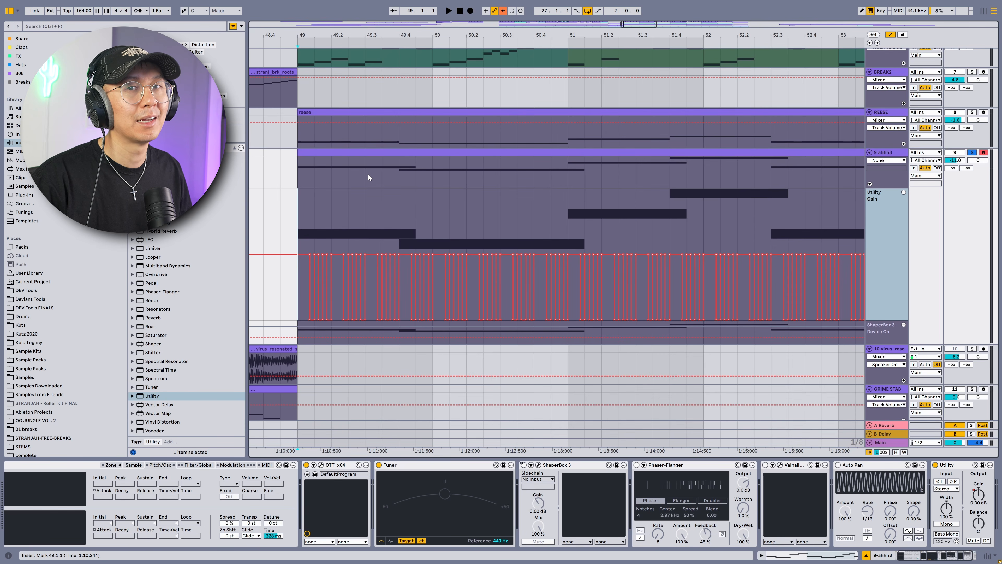
key("space")
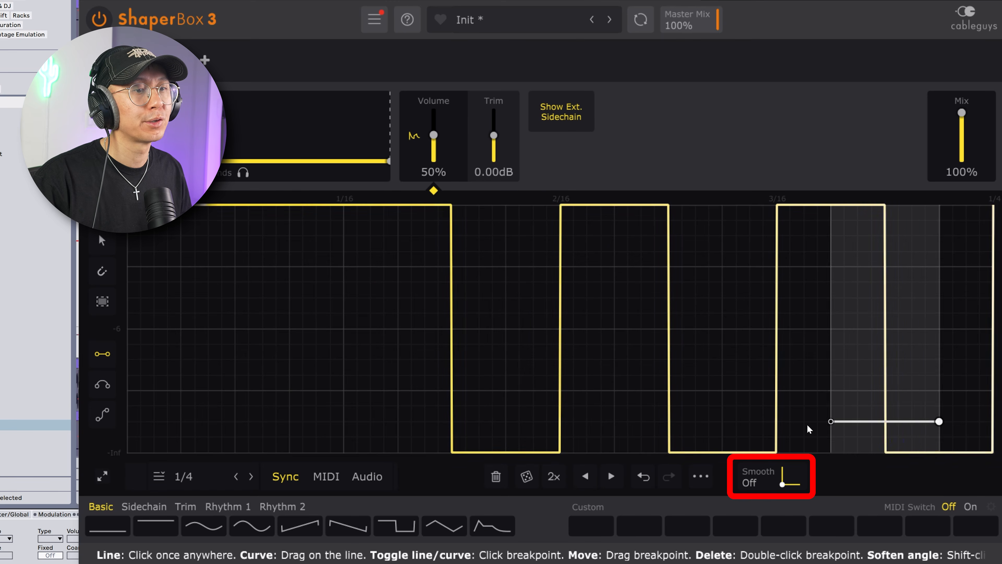
Set the ShaperBox 3 volume LFO's Smooth to 58% and listen to the softened gating
left_click_drag(755, 481, 755, 422)
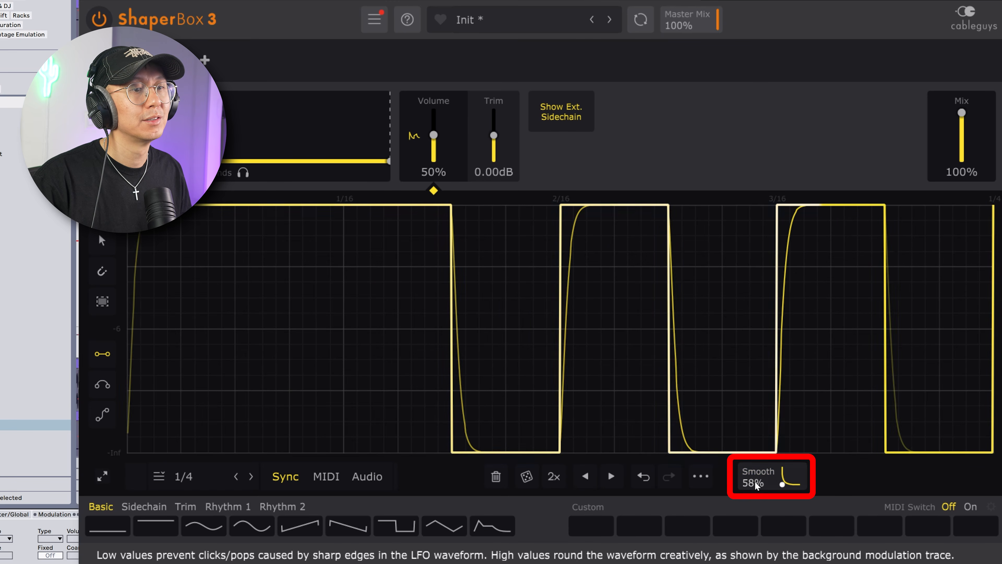
key("space")
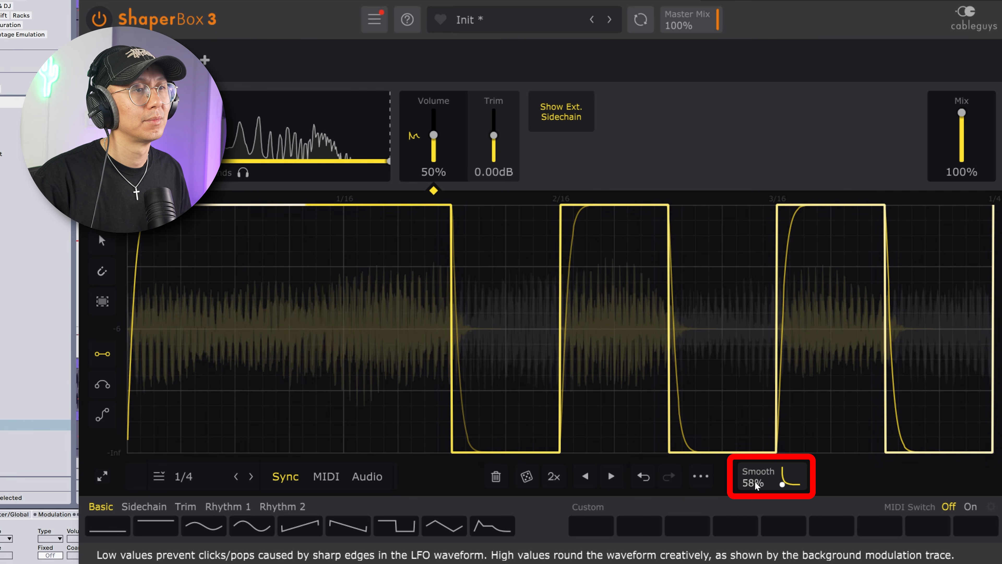
key("space")
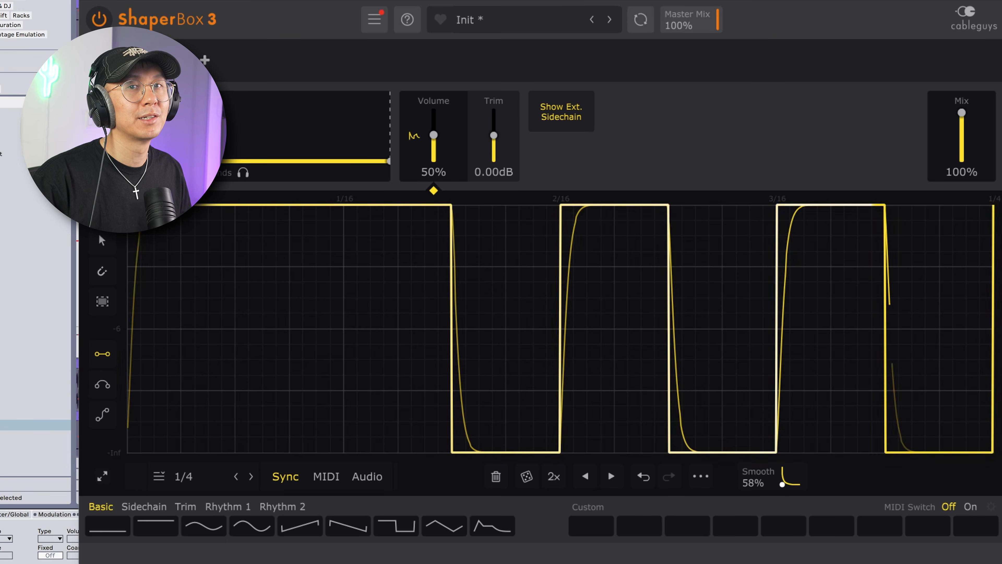
key("space")
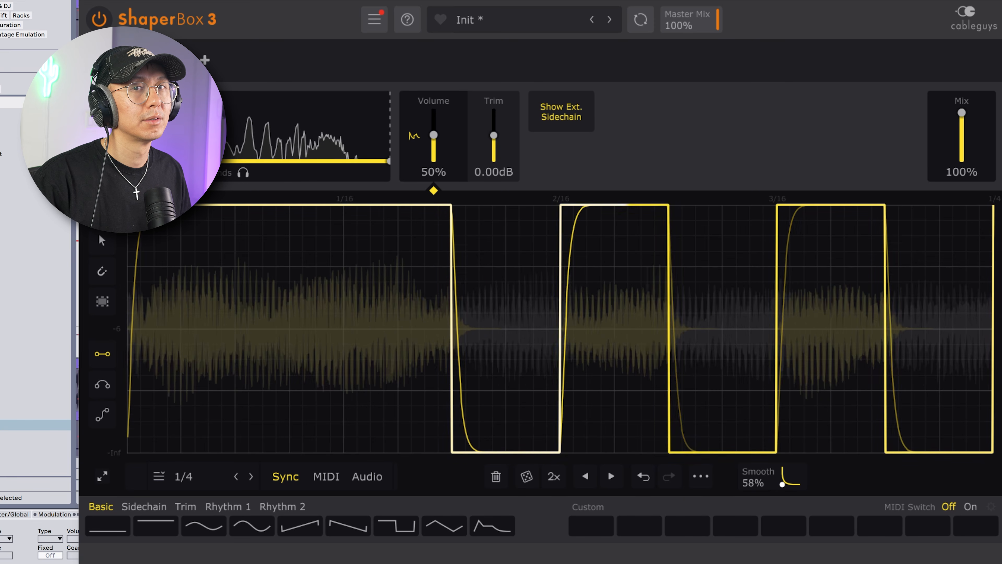
Try a 1/8 length for the ShaperBox 3 volume LFO during playback, and change it to 1/2
left_click(182, 476)
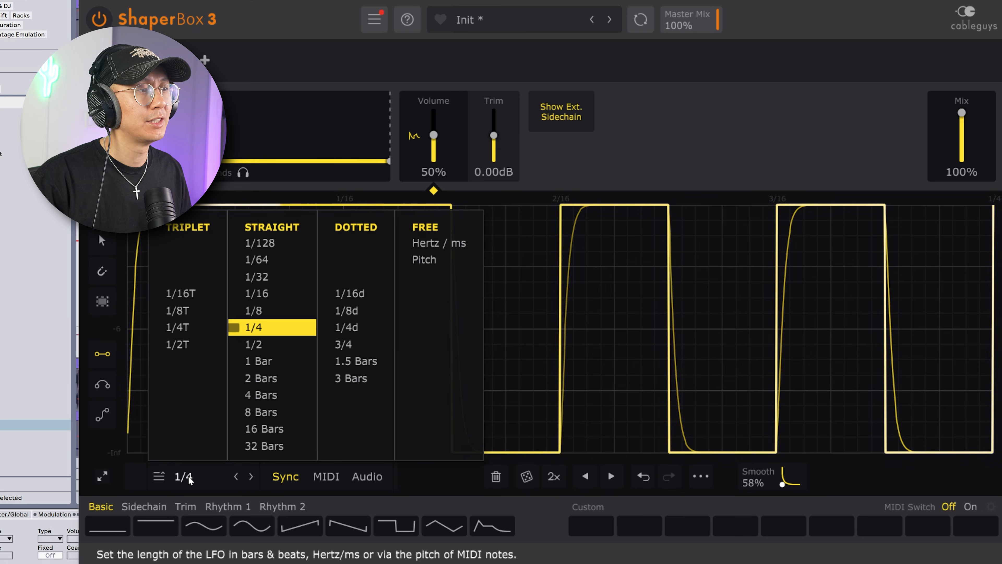
left_click(259, 310)
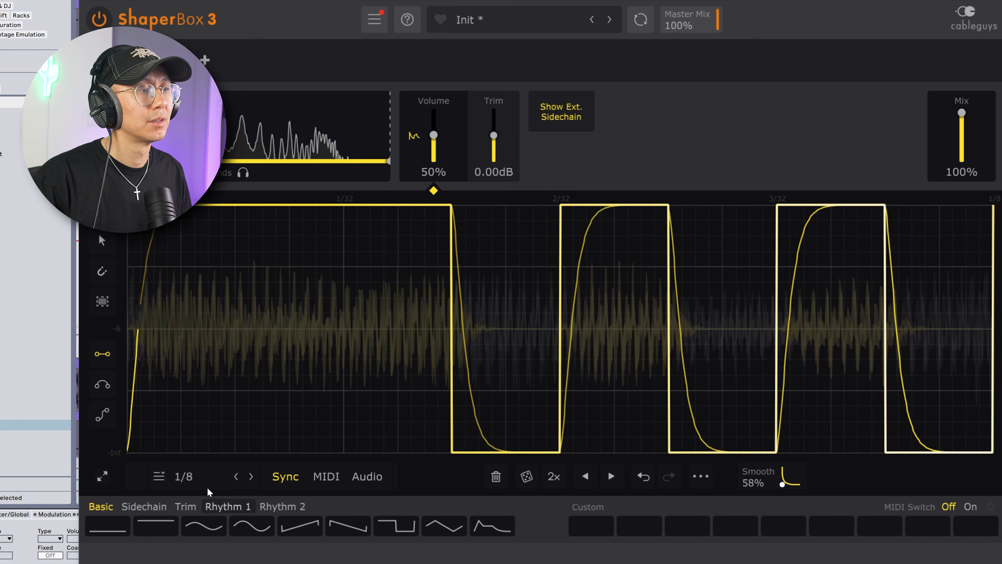
left_click(189, 477)
left_click(249, 345)
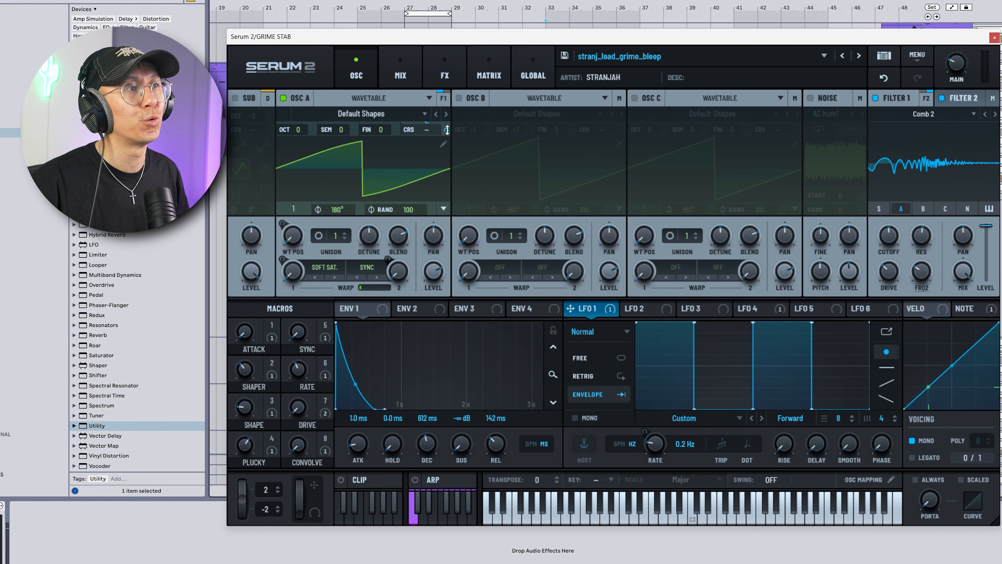
Examine the LFO 1 to A Coarse Pitch modulation amount in the GRIME STAB Serum 2 modulation matrix
left_click(478, 66)
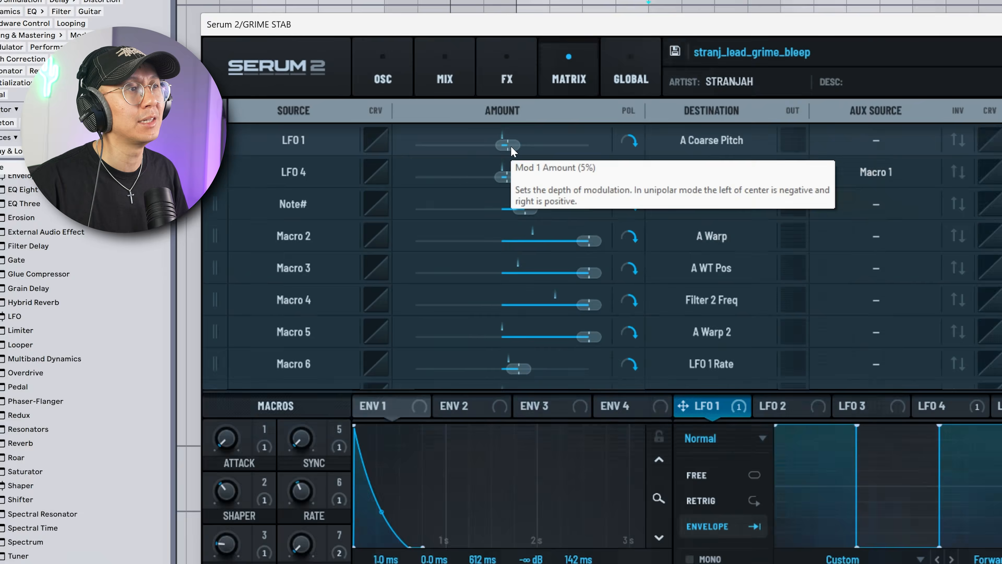
left_click(447, 123)
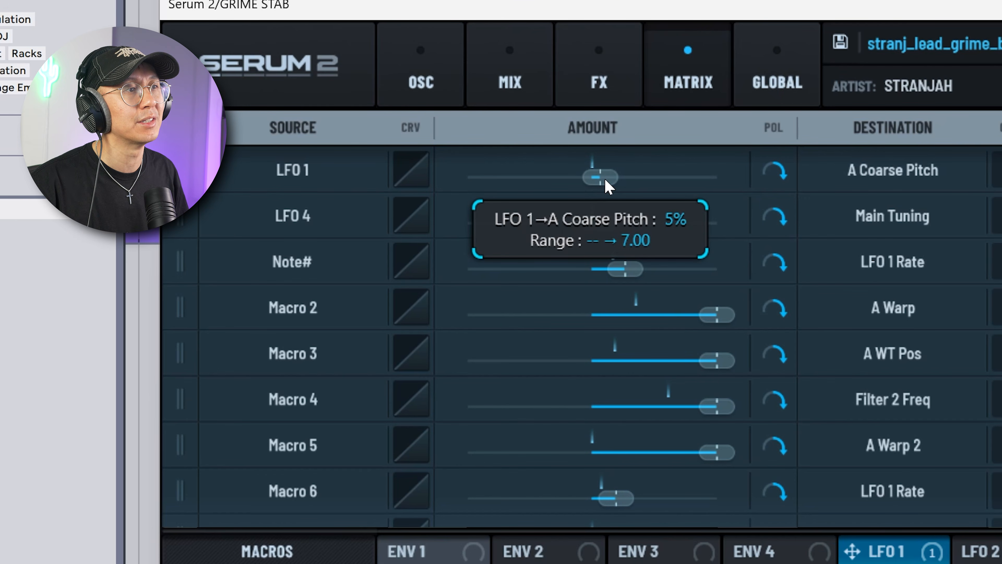
Switch the GRIME STAB Serum 2 patch's Osc A from Wavetable to Sample
left_click(421, 81)
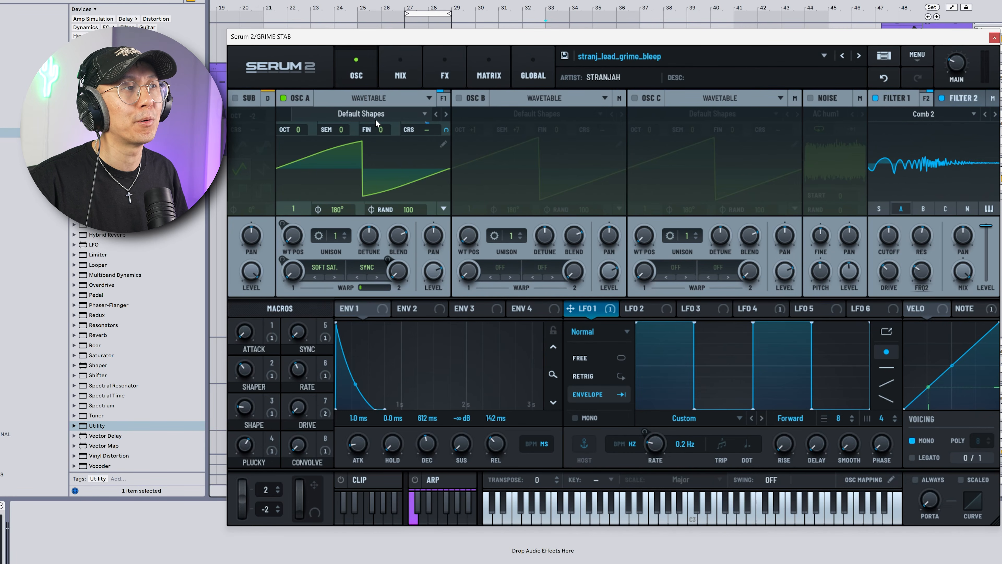
left_click(375, 97)
left_click(361, 137)
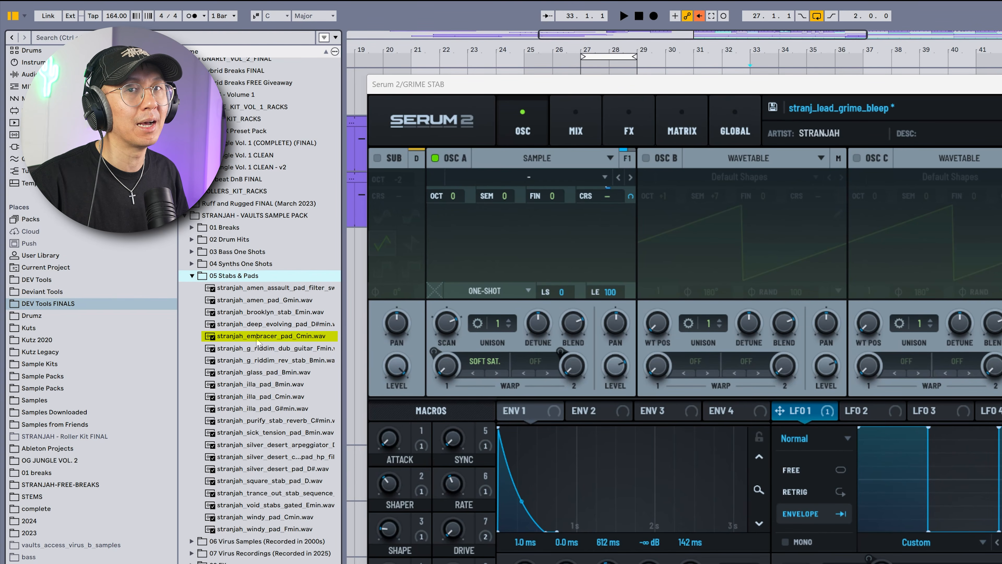
Load stranj_embracer_pad_Cmin.wav as the Osc A sample in the GRIME STAB Serum 2 patch and play the stab pattern
left_click(257, 339)
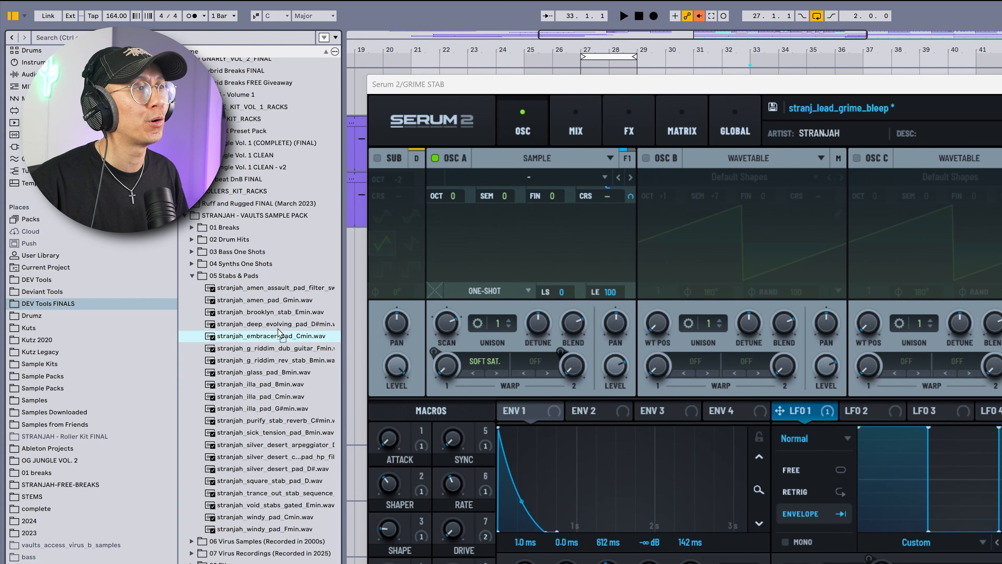
left_click_drag(279, 332, 491, 246)
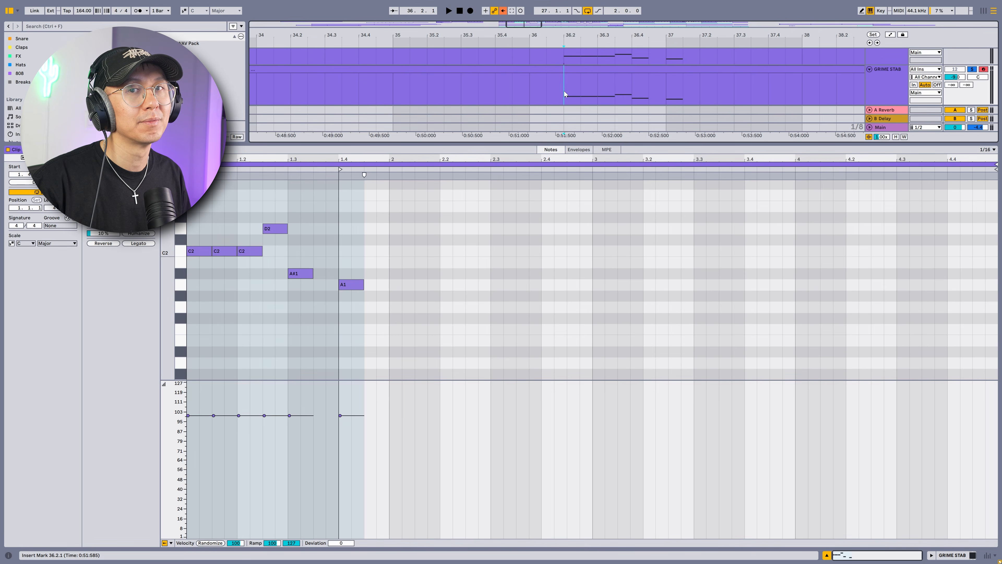
key("space")
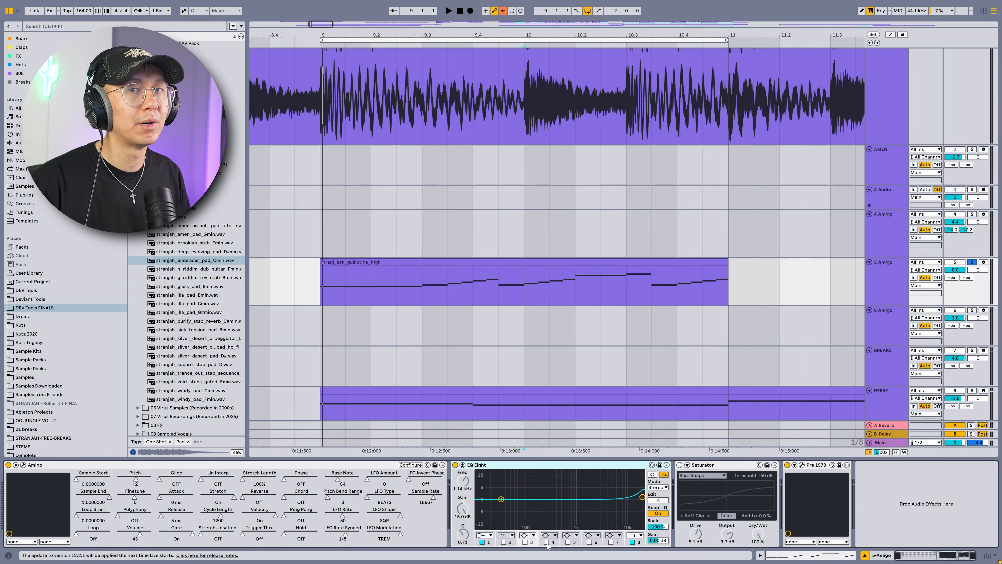
Enable band 4 of the EQ Eight on the 5 Amigo track and listen to the resonant peak on the break
key("space")
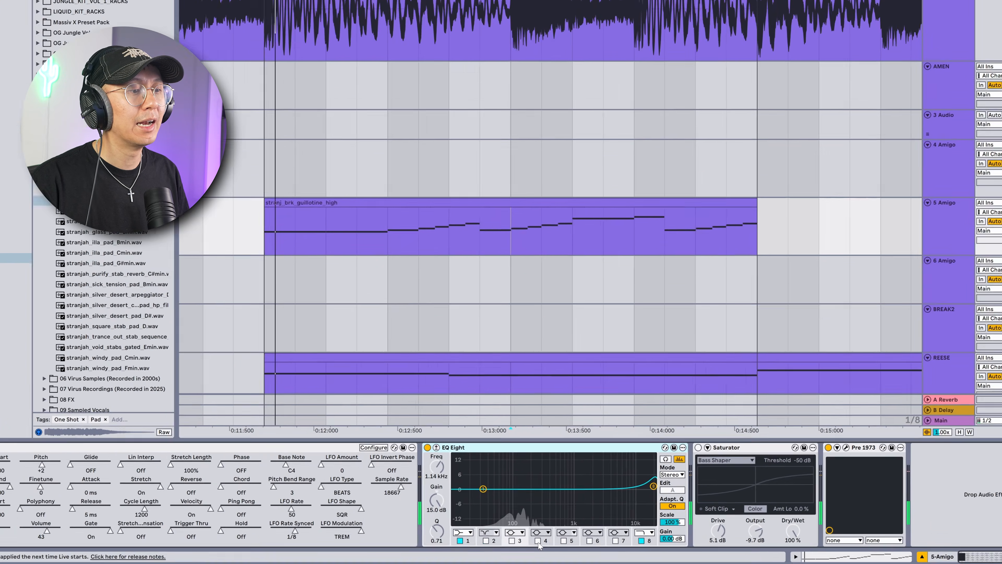
left_click(537, 542)
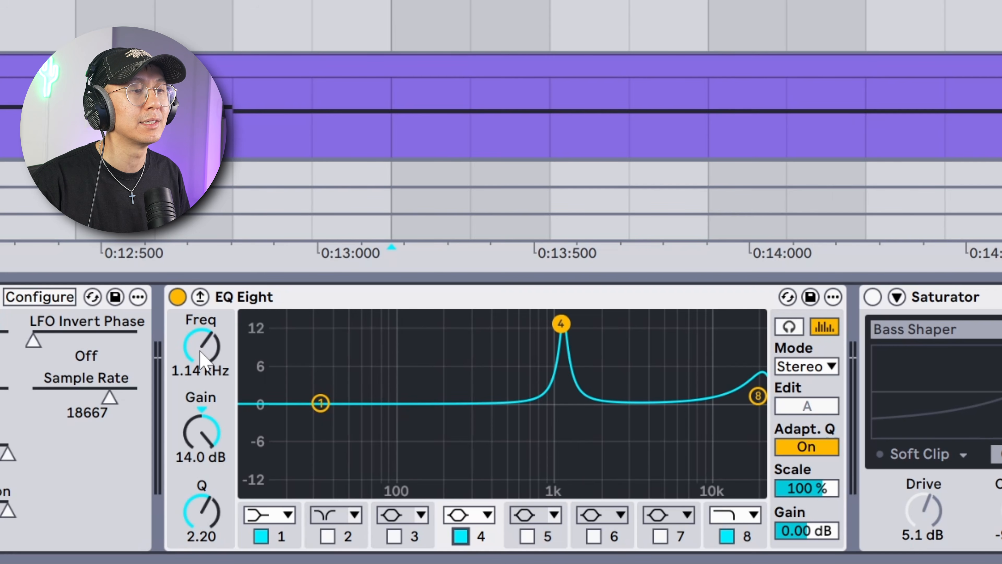
key("space")
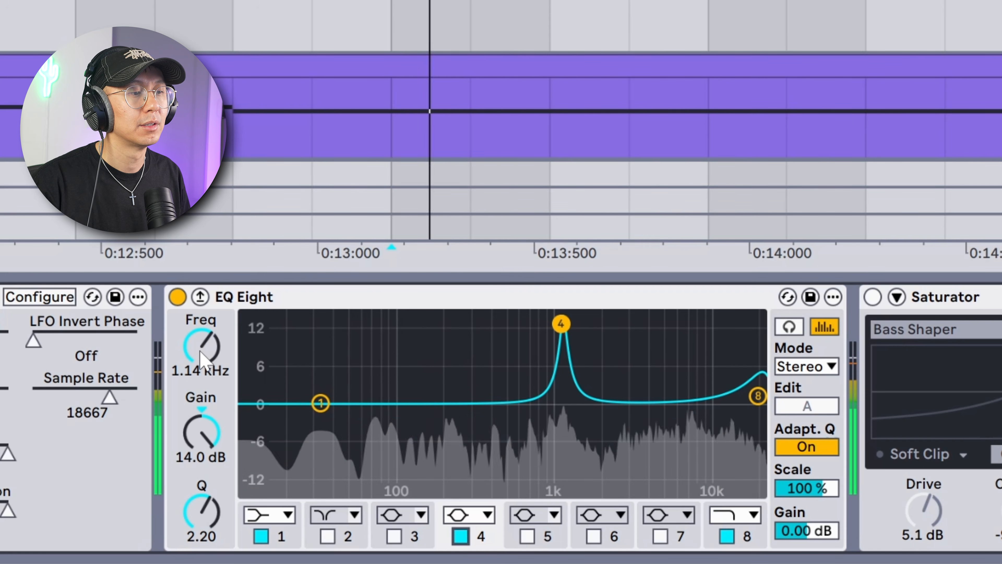
key("space")
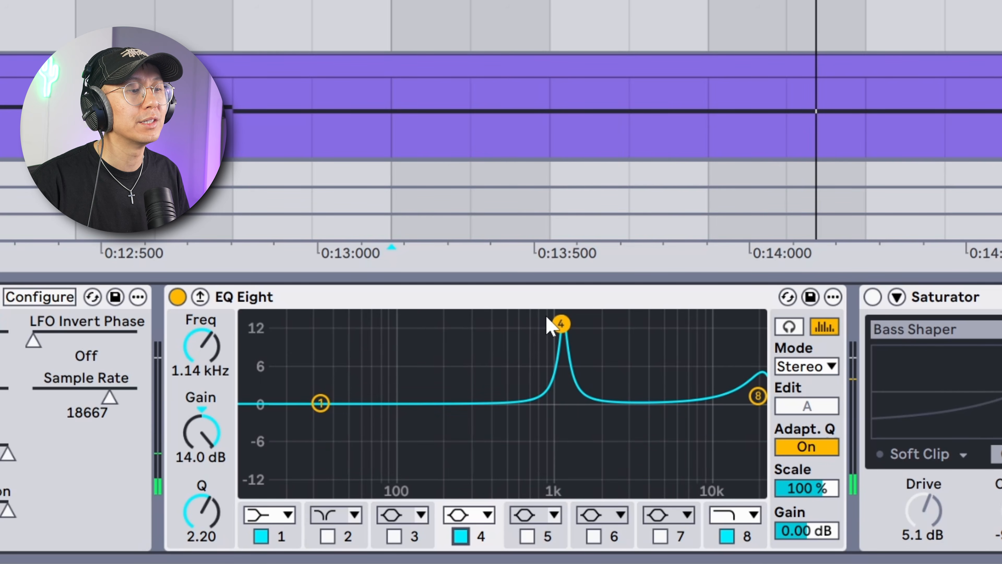
Enable EQ Eight band 3 to stack on band 4, and compare the break with the EQ bypassed and active
left_click(412, 539)
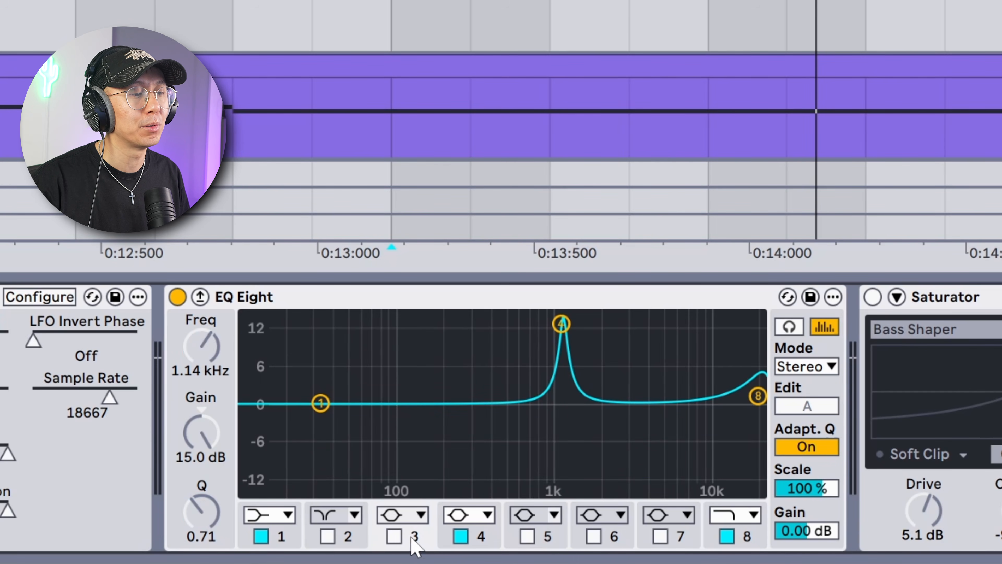
left_click(394, 536)
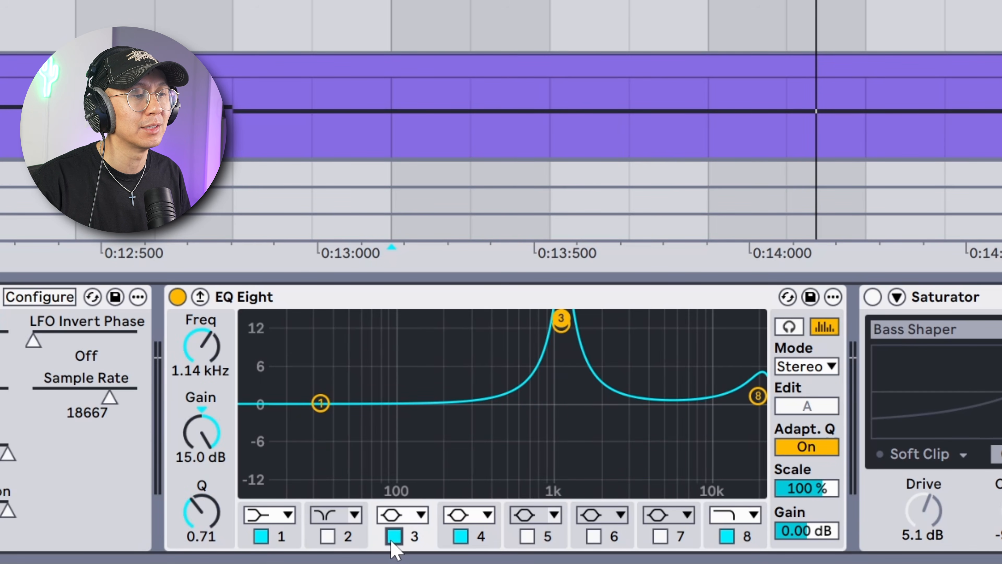
key("space")
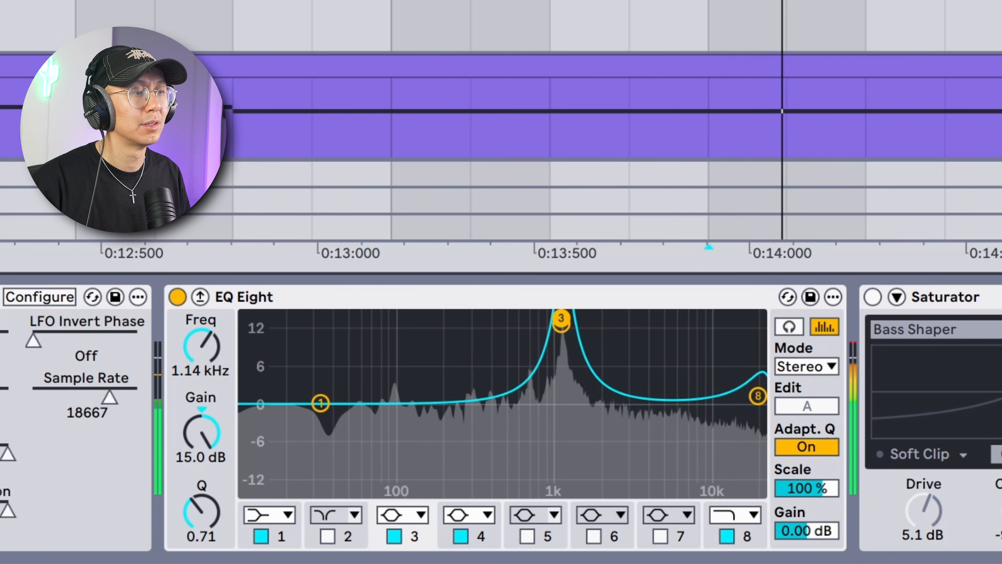
left_click(178, 300)
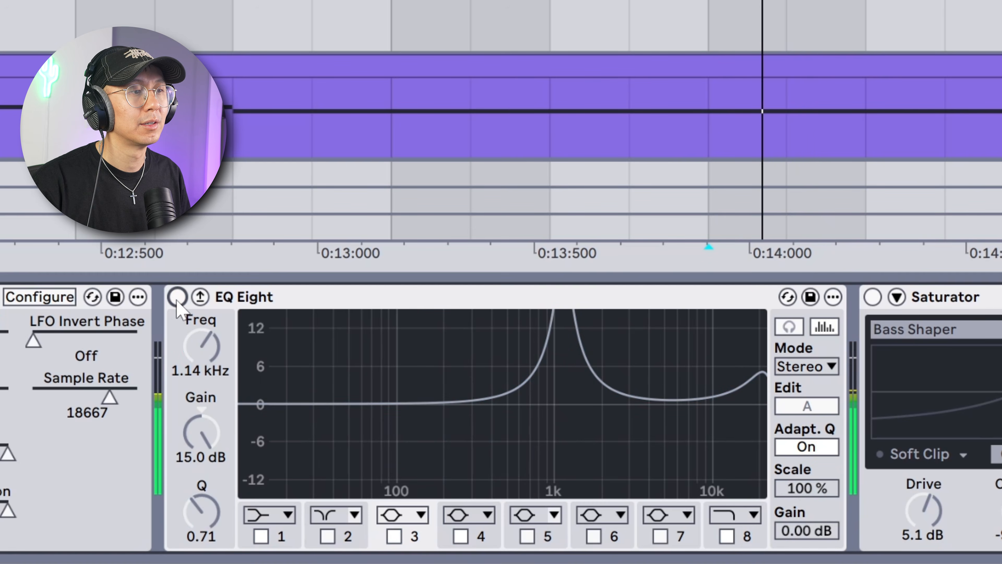
left_click(177, 300)
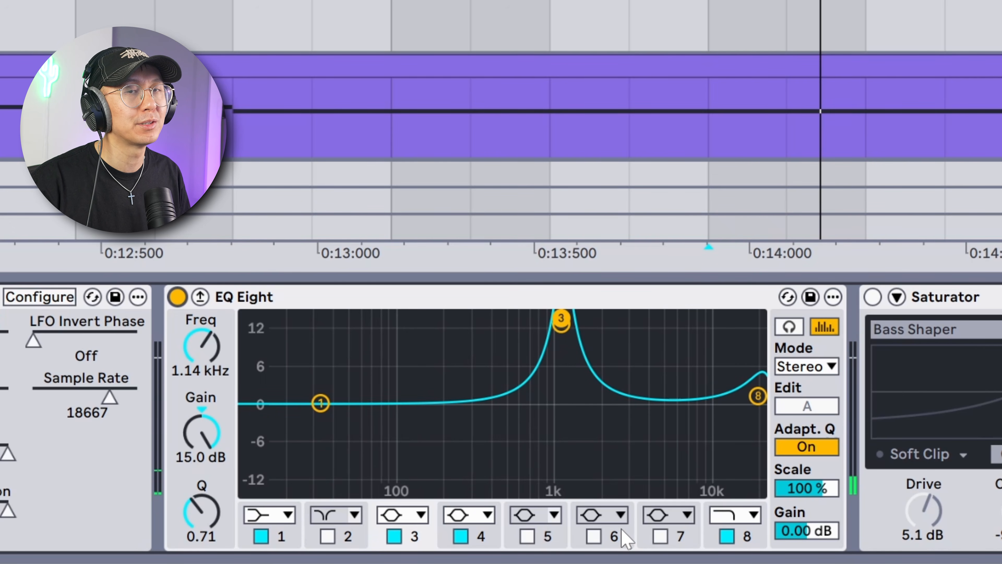
Turn on the Saturator after the EQ Eight and listen to the saturated break
left_click(943, 339)
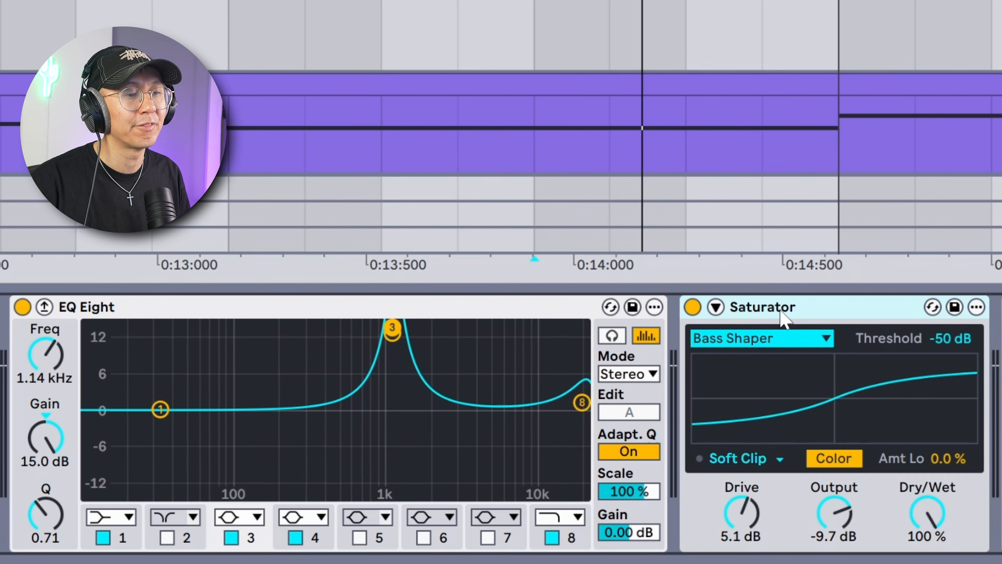
key("space")
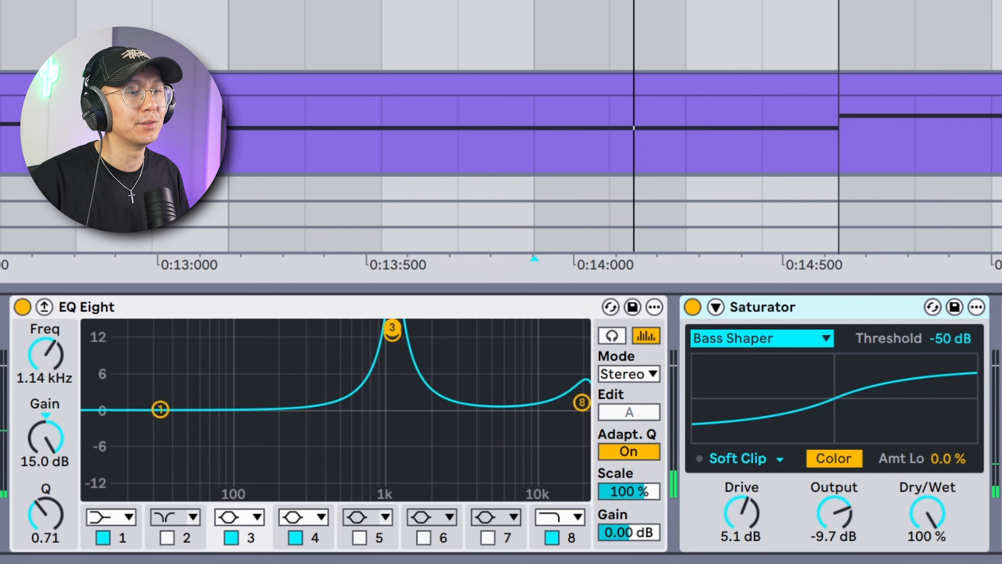
key("space")
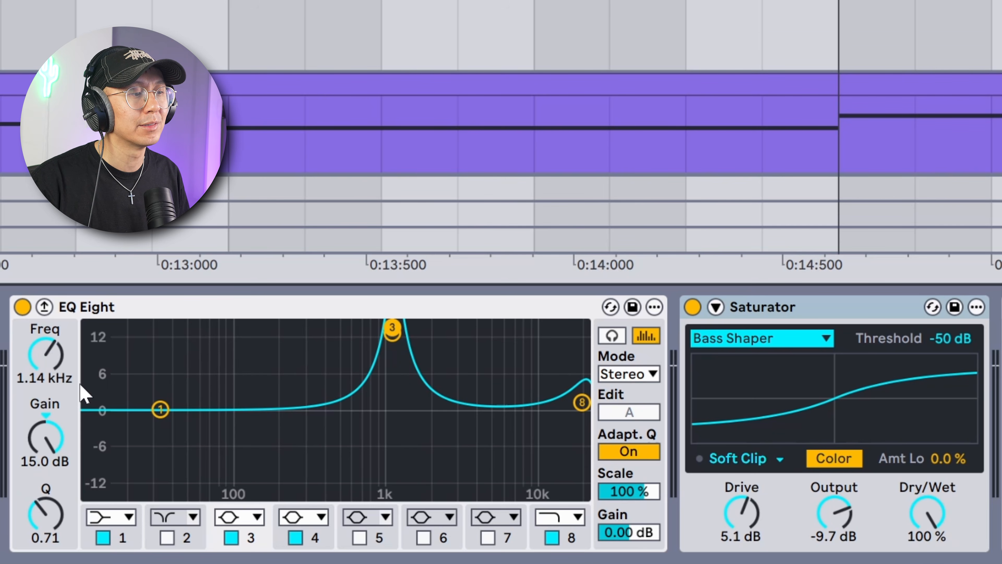
Disable EQ Eight band 4, then lower band 3's frequency to 599 Hz and settle on 719 Hz during playback
left_click(299, 537)
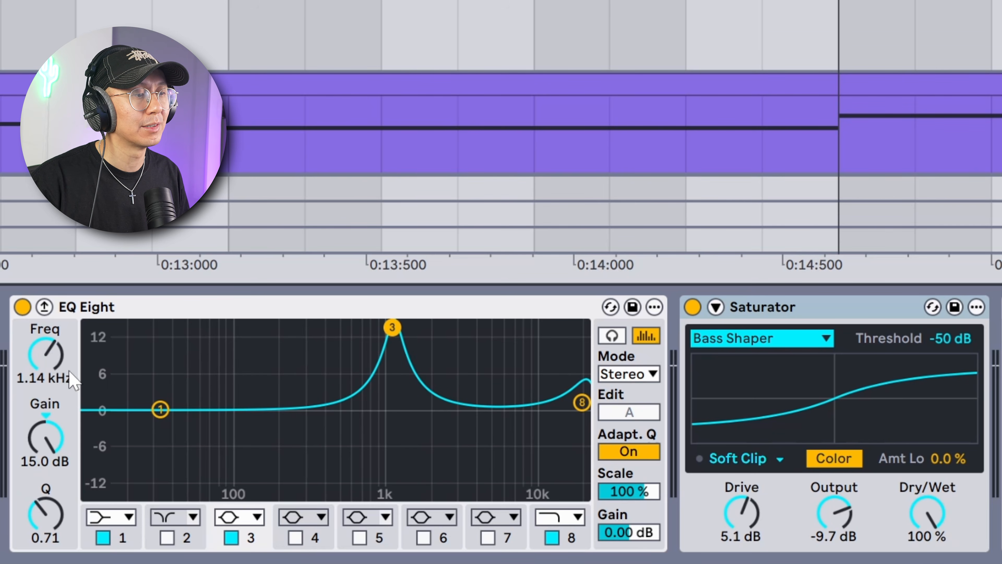
key("space")
left_click_drag(56, 364, 57, 387)
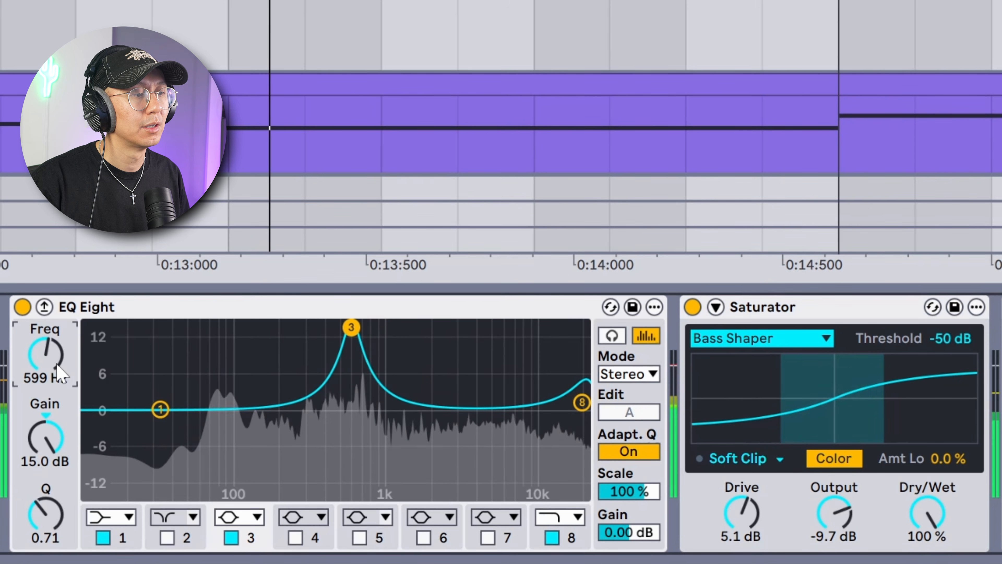
key("space")
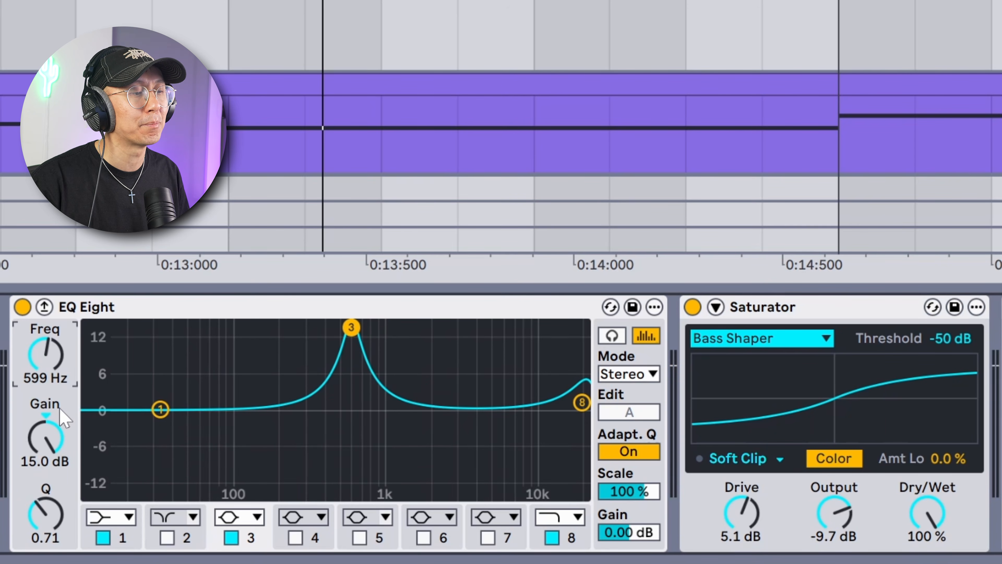
key("space")
mouse_move(52, 363)
left_mouse_down()
mouse_move(52, 382)
mouse_move(52, 357)
left_mouse_up()
key("space")
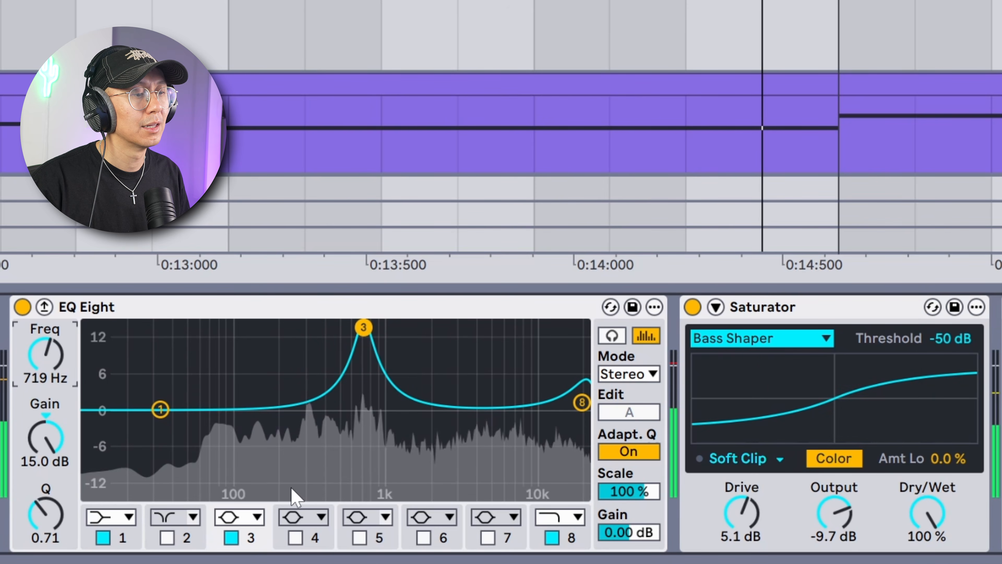
Re-enable EQ Eight band 4, set its frequency to 719 Hz to match band 3, and listen to the break
left_click(301, 541)
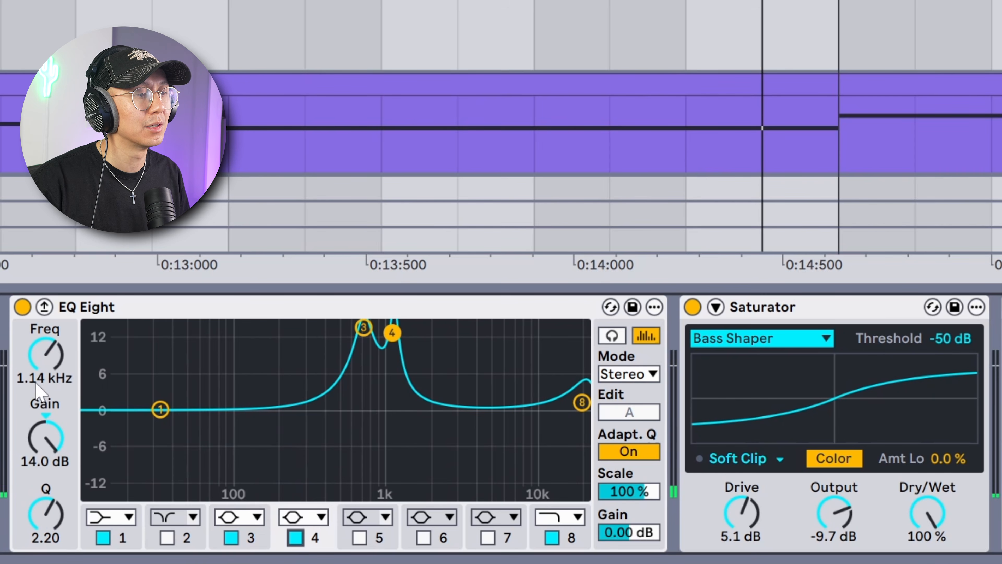
left_click(47, 351)
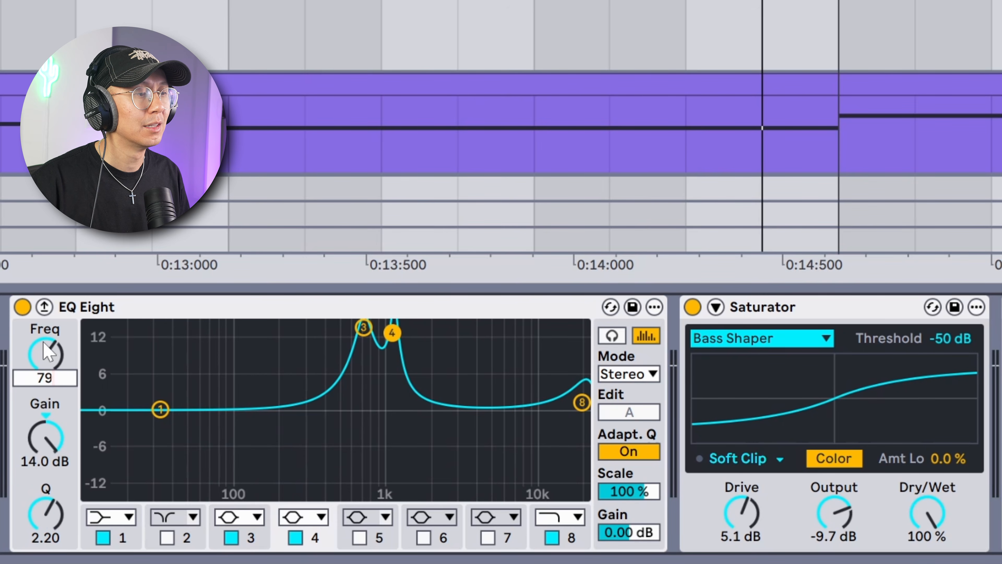
key("Return")
key("space")
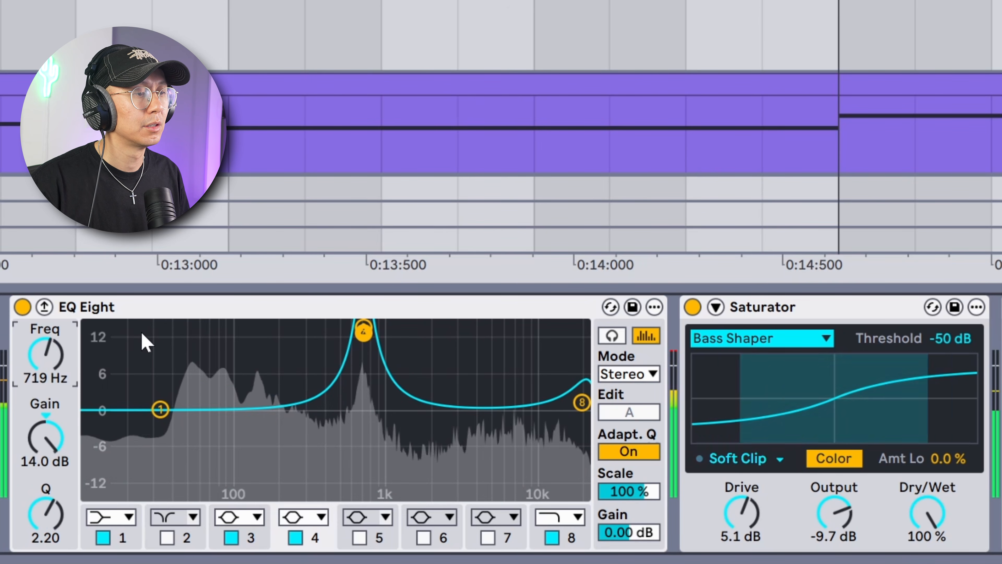
key("space")
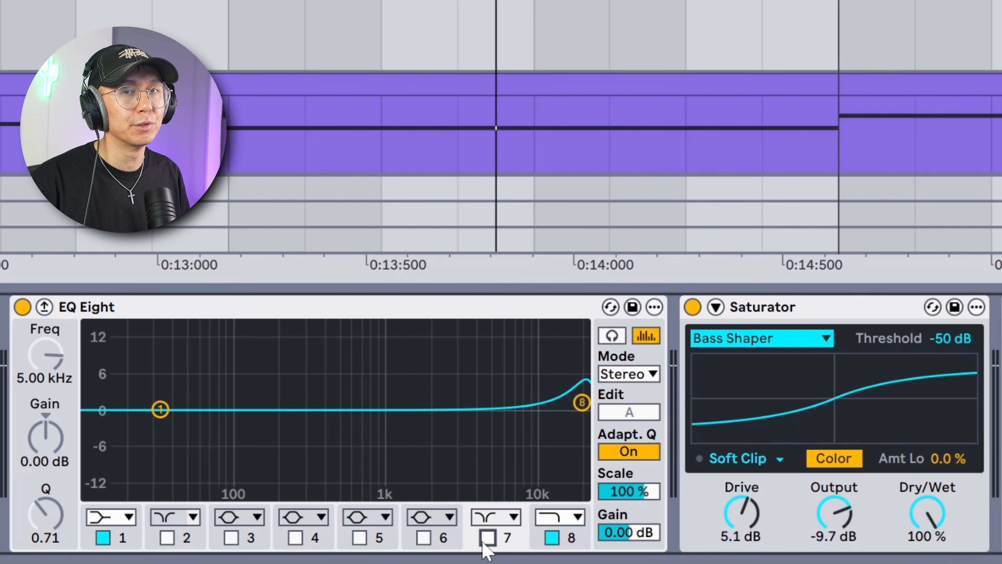
Enable EQ Eight's band 7 notch at 5.00 kHz and compare the break with and without it
left_click(488, 537)
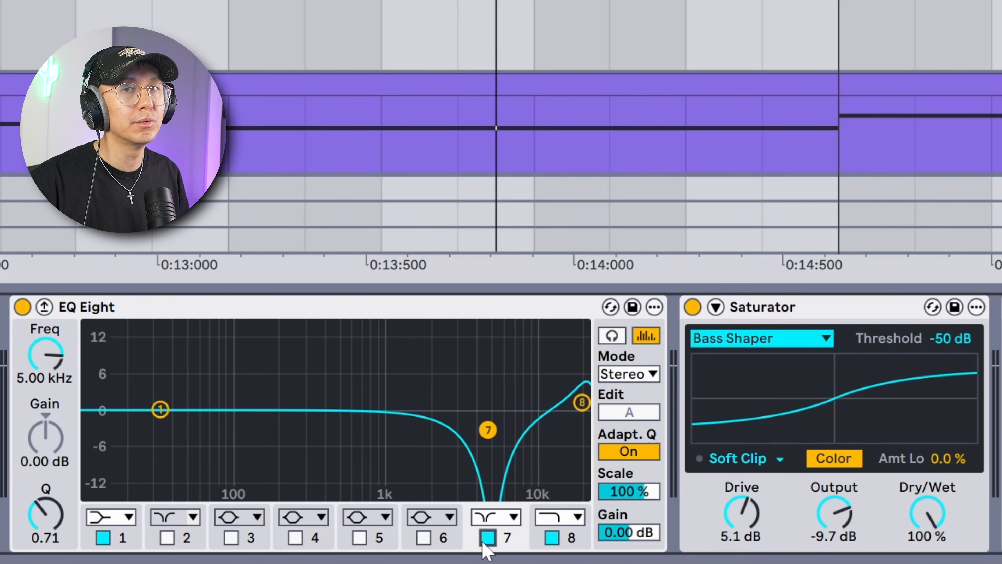
key("space")
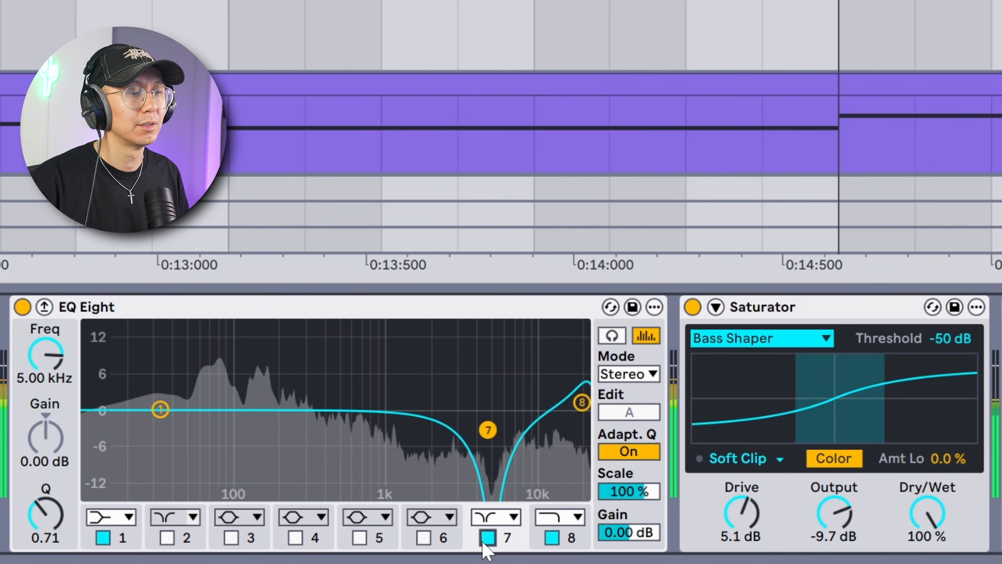
left_click(483, 542)
left_click(483, 543)
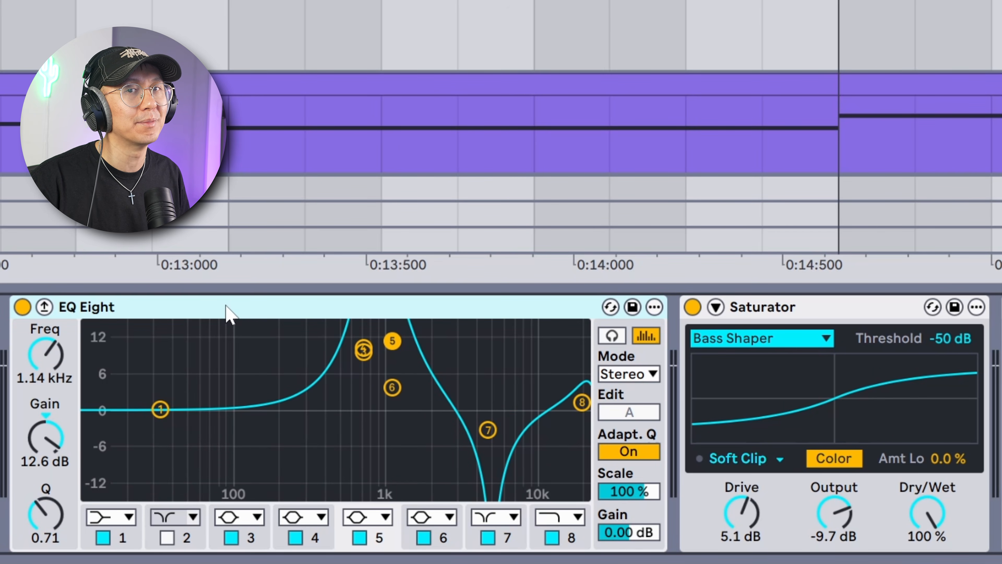
key("space")
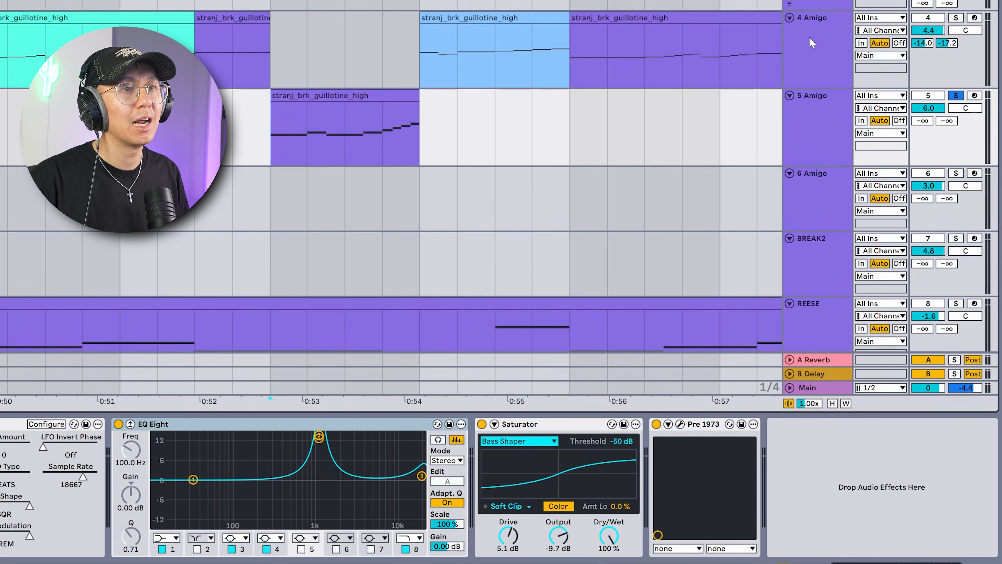
Compare the device chains of the 4 Amigo and 5 Amigo tracks and play the arrangement from the start of the 5 Amigo clip
left_click(811, 42)
left_click(828, 120)
left_click(820, 60)
left_click(807, 131)
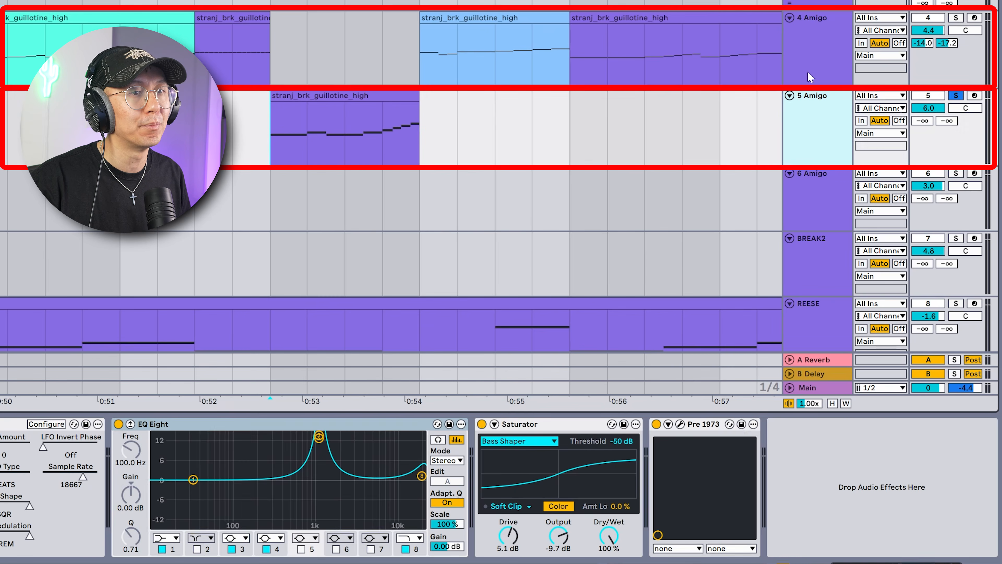
left_click(810, 76)
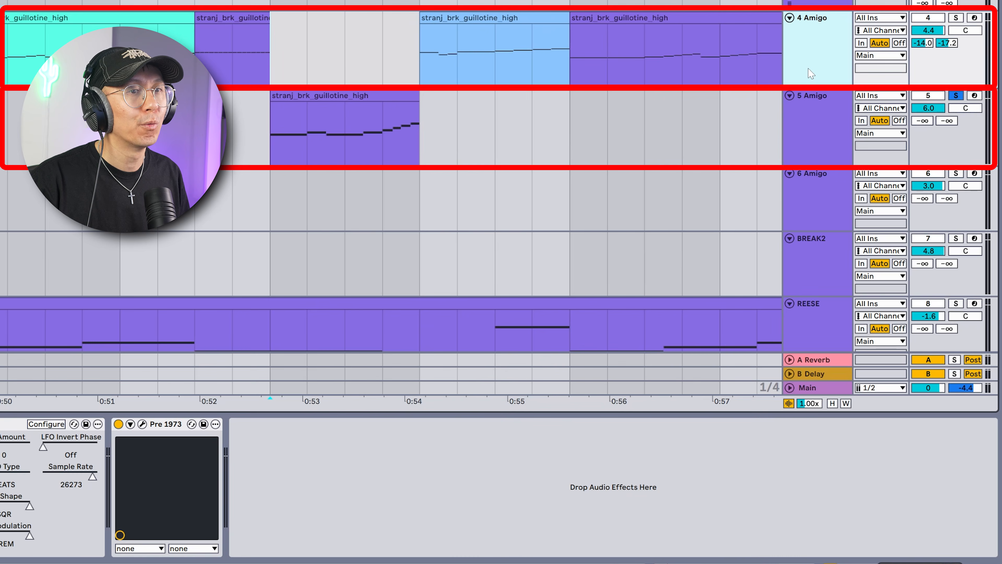
left_click(832, 130)
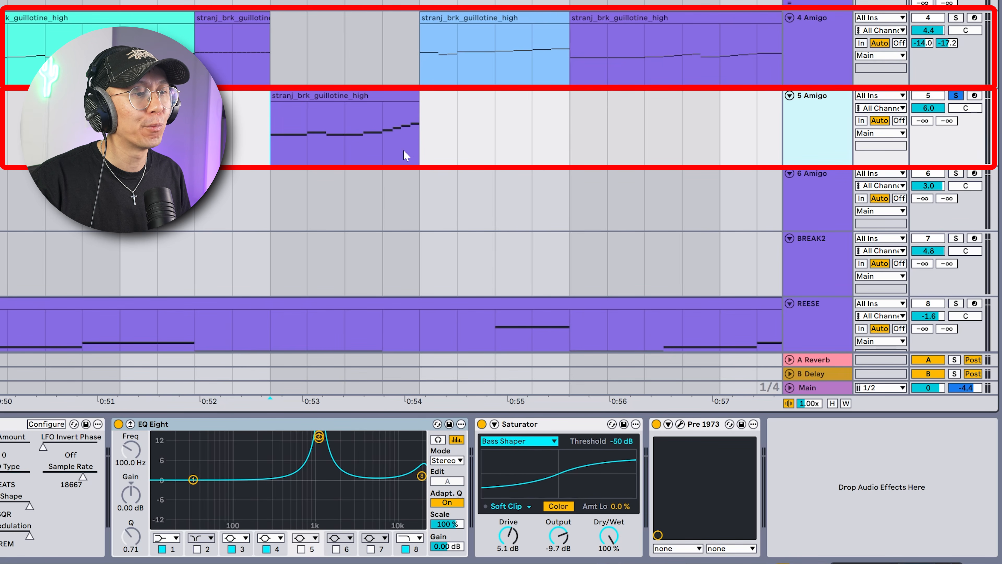
left_click(280, 137)
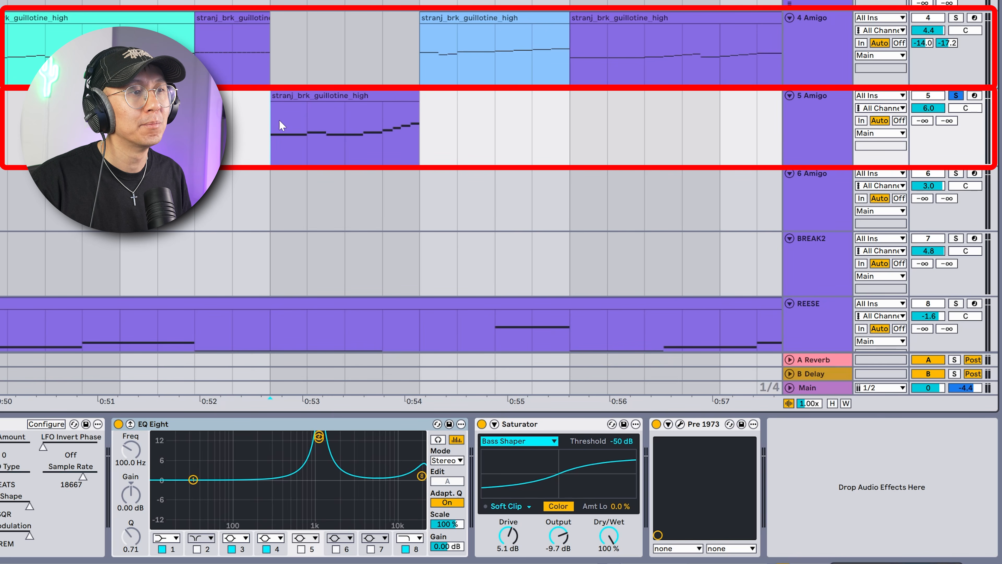
key("space")
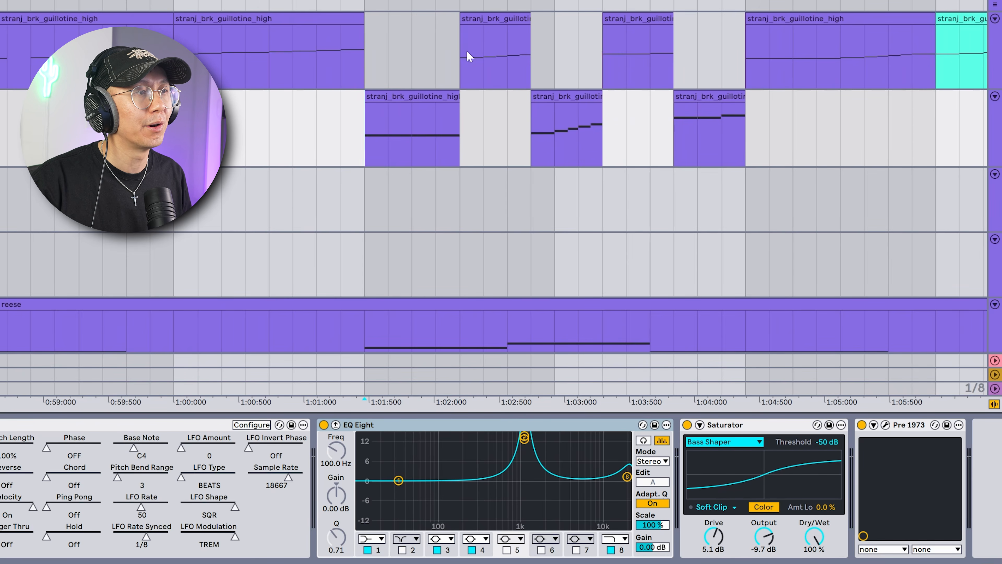
Split off the second half of the 4 Amigo clip before the gap and try moving it to the 5 Amigo track
left_click(316, 50)
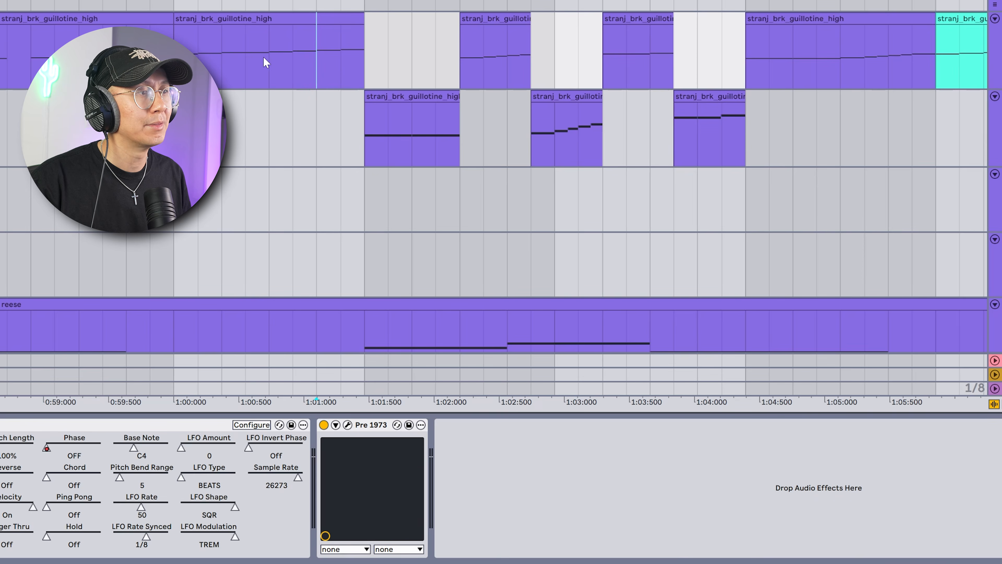
left_click_drag(269, 56, 355, 56)
left_click_drag(342, 21, 340, 112)
left_click_drag(338, 75, 341, 56)
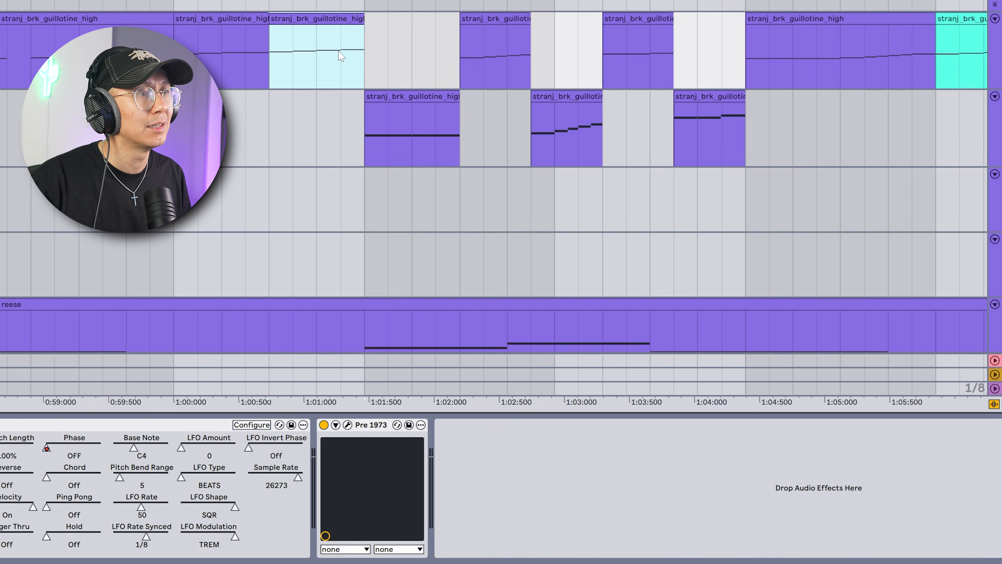
left_click(273, 135)
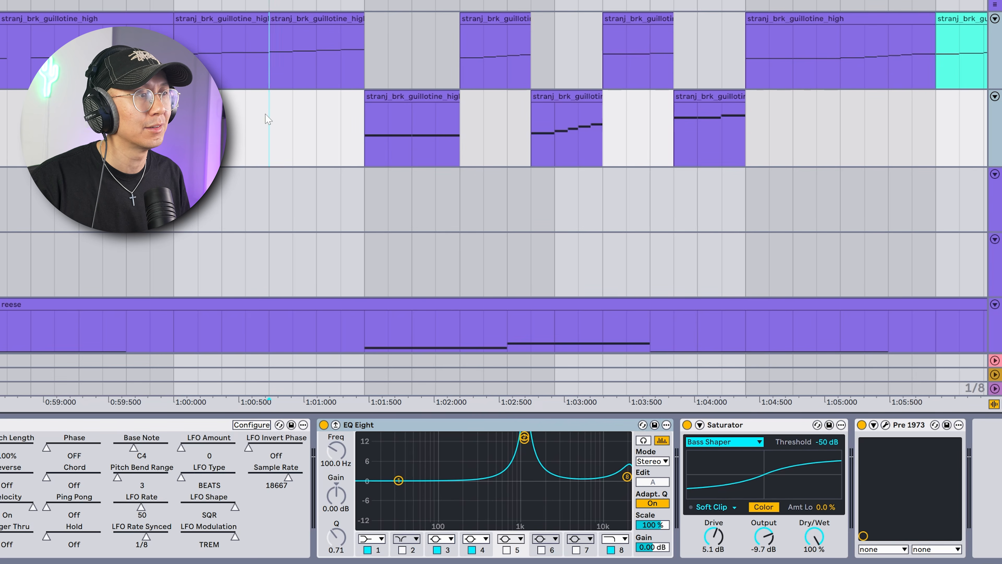
Play the break clips that alternate between the two tracks and apply a context option to the selected slice in Simpler
key("space")
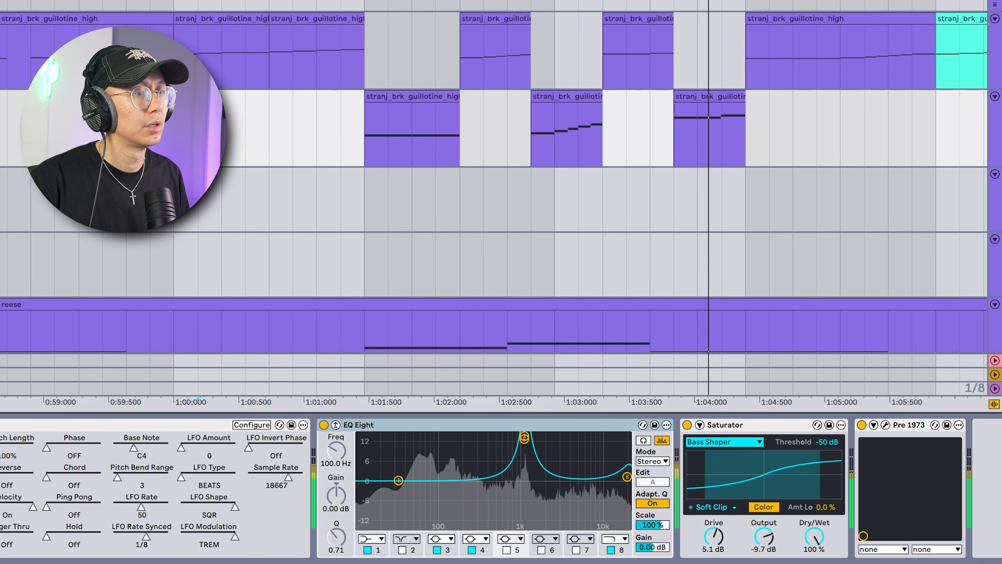
key("space")
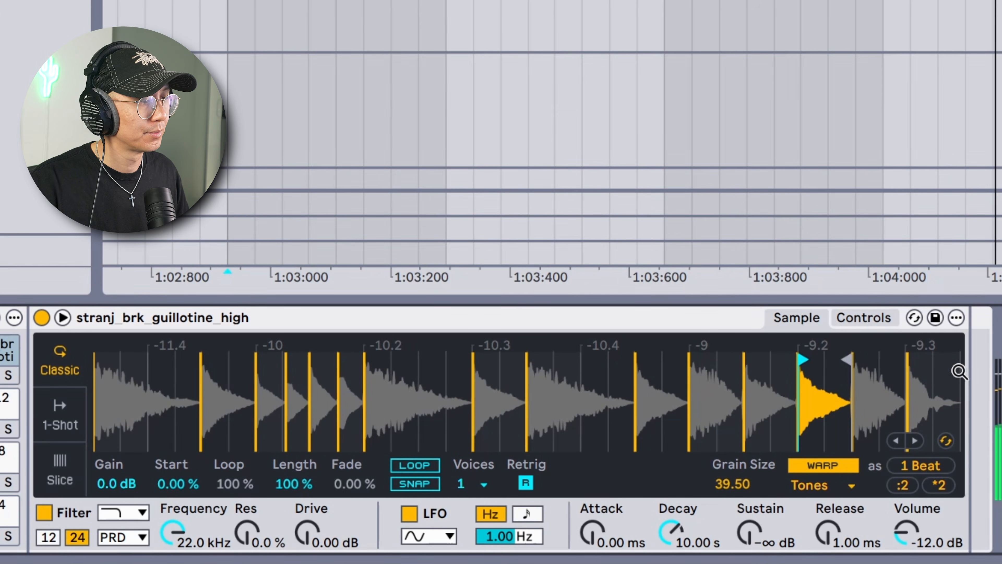
right_click(819, 382)
left_click(887, 275)
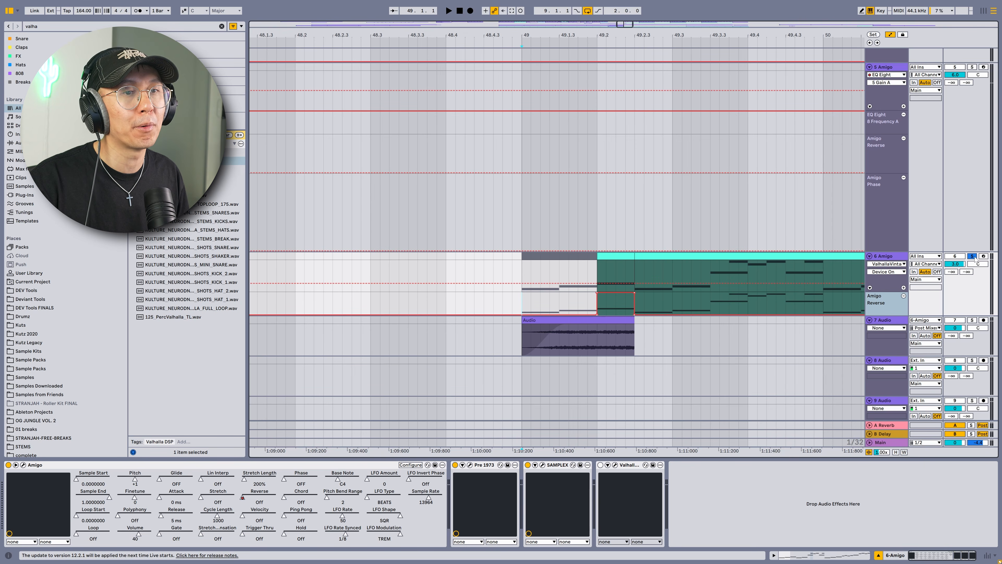
Play the 6 Amigo part from 48.3.3 and select its short clip at 49.2.1
left_click(417, 270)
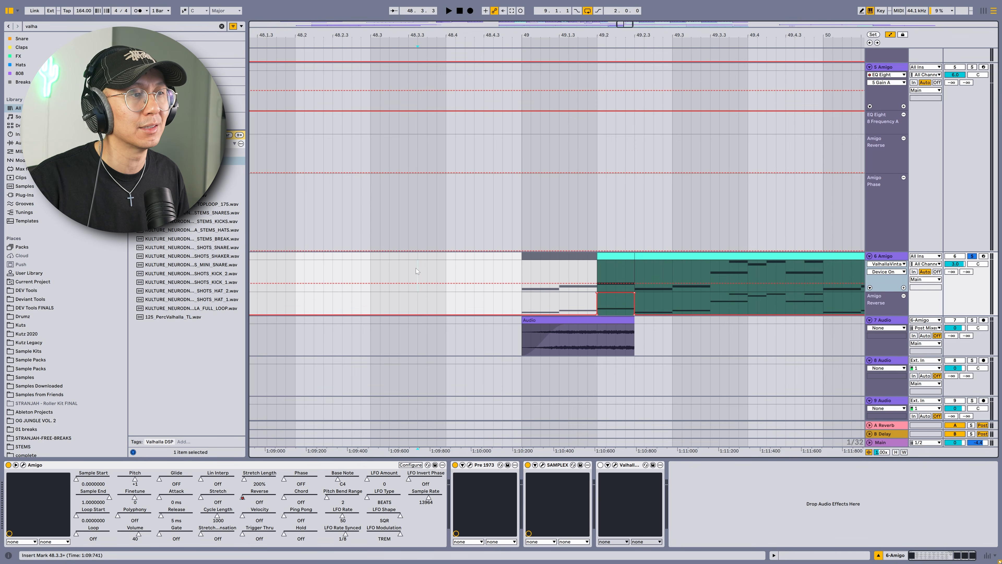
key("space")
key("space")
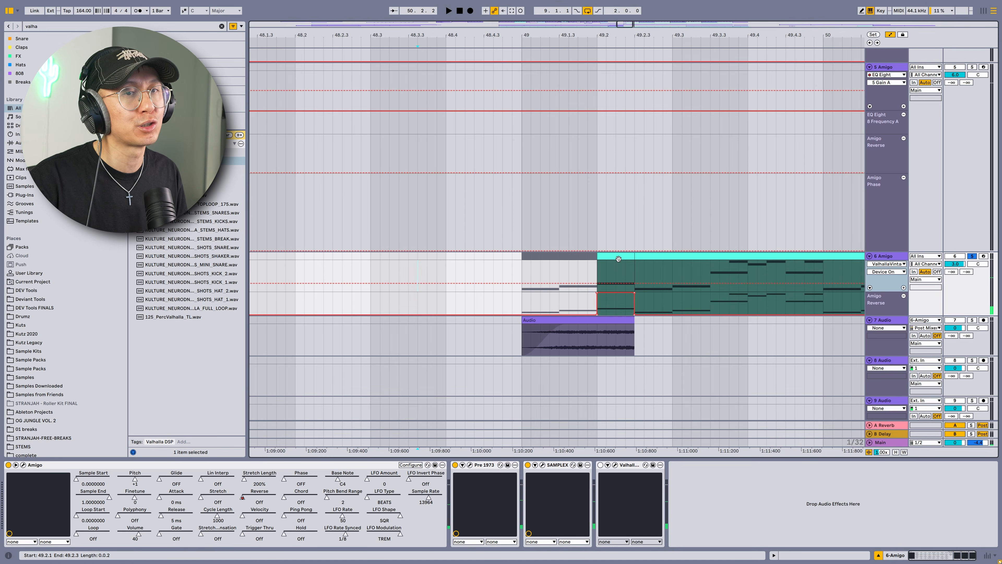
left_click(619, 258)
Audition the recorded tail of the stab, reverse the Audio 2 clip and listen to the reversed result
key("space")
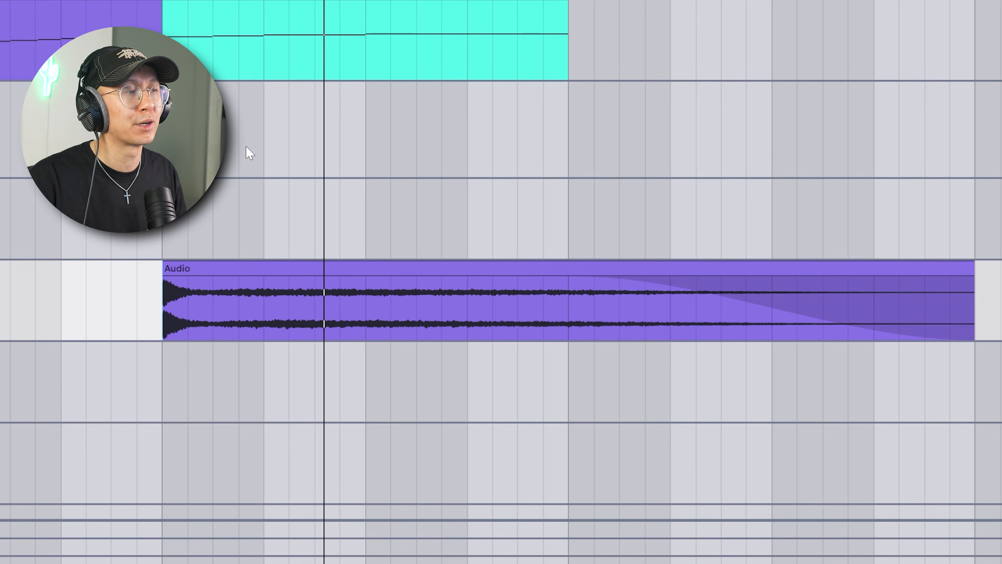
key("space")
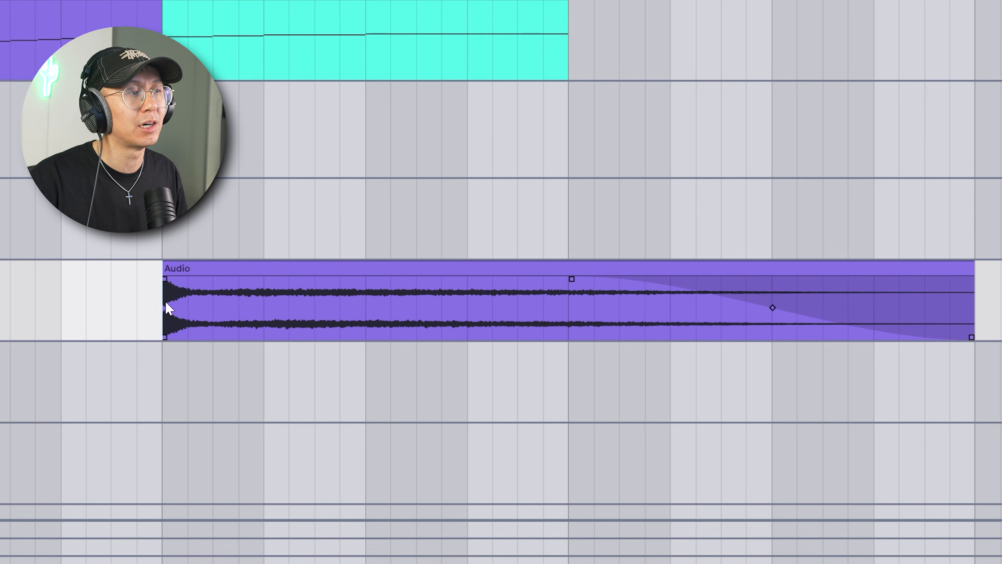
key("space")
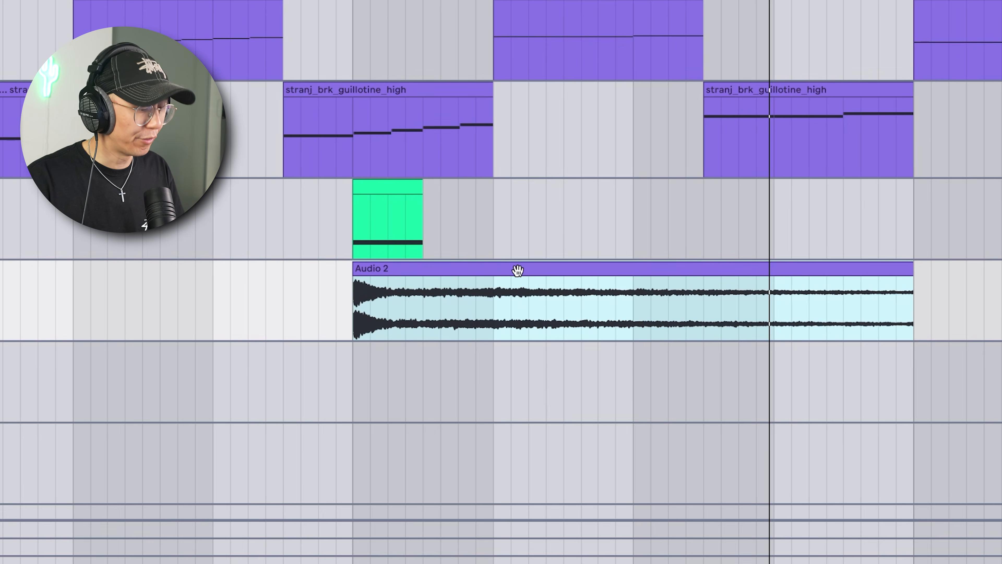
key("r")
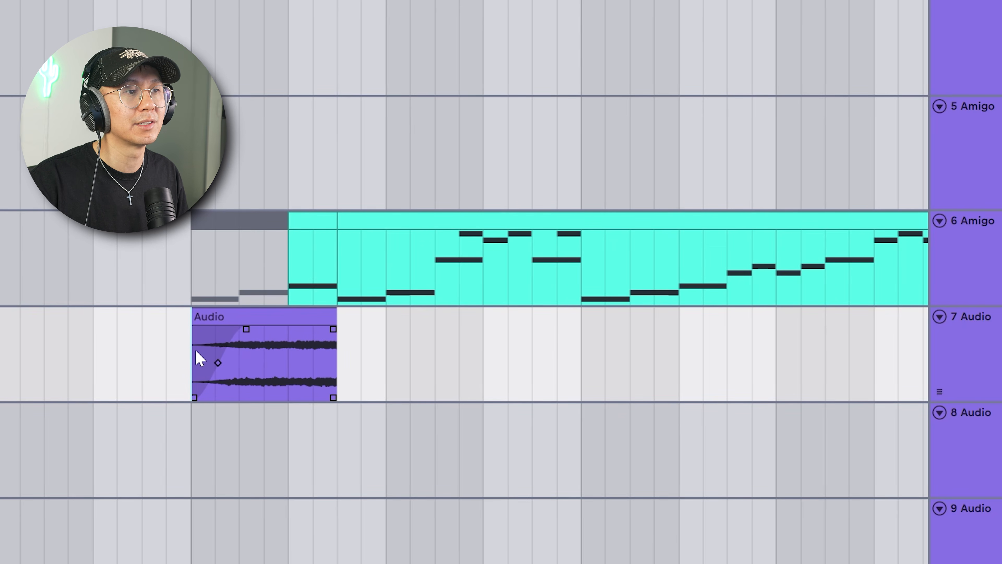
scroll(365, 282, "up", 3)
key("space")
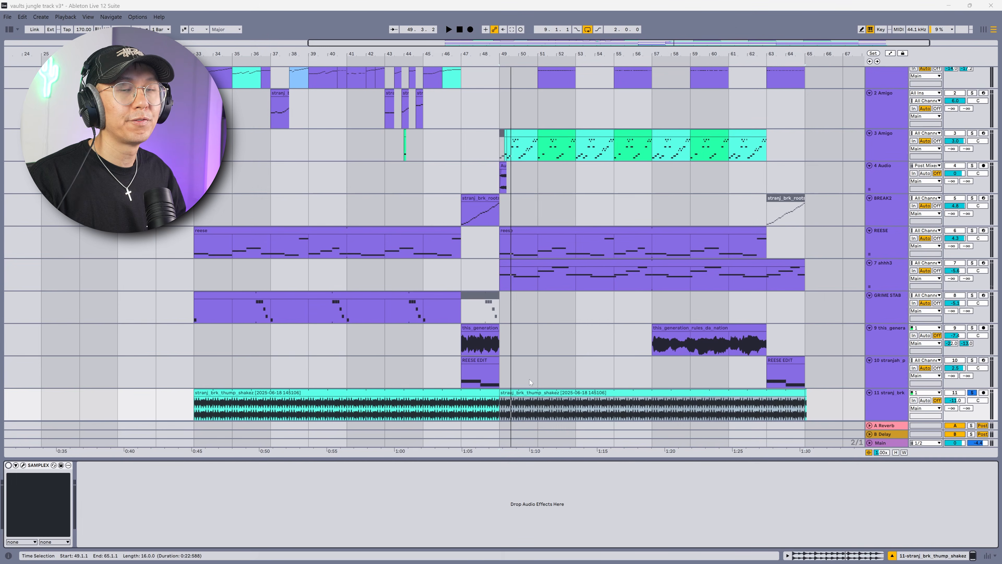
Open the second stranj_brk_thump_shakez clip, inspect its waveform while listening and return to the device view
left_click(595, 393)
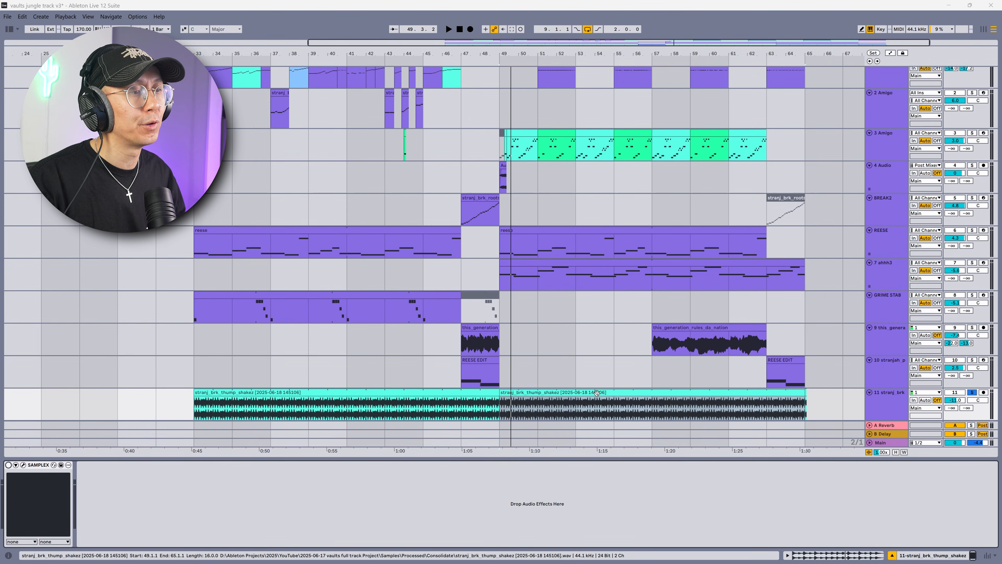
double_click(596, 392)
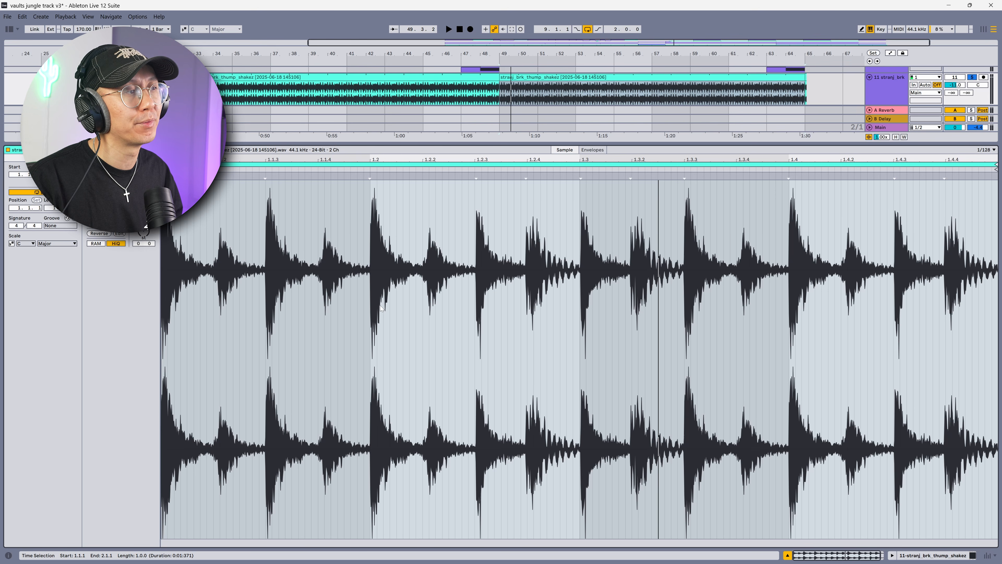
key("space")
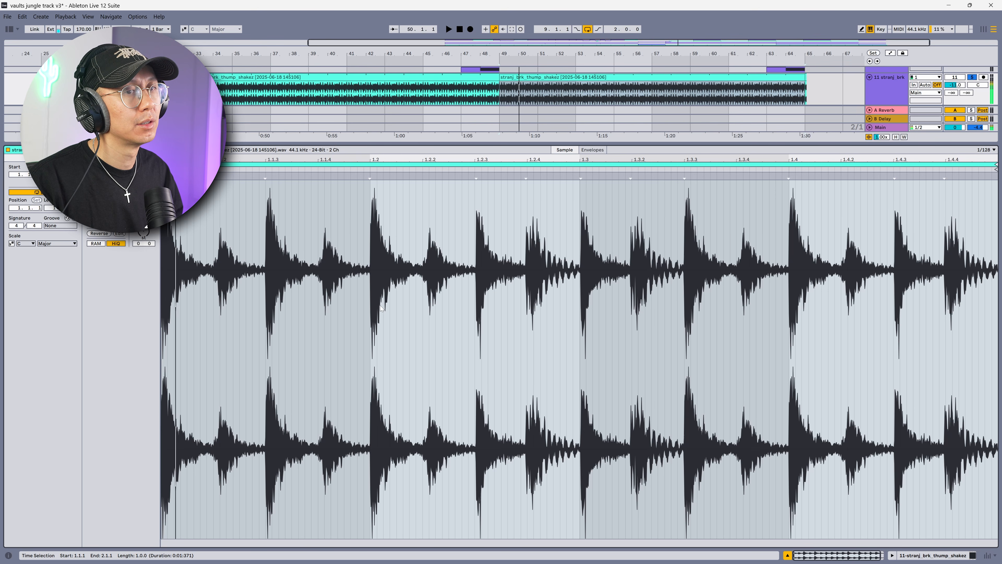
key("shift+Tab")
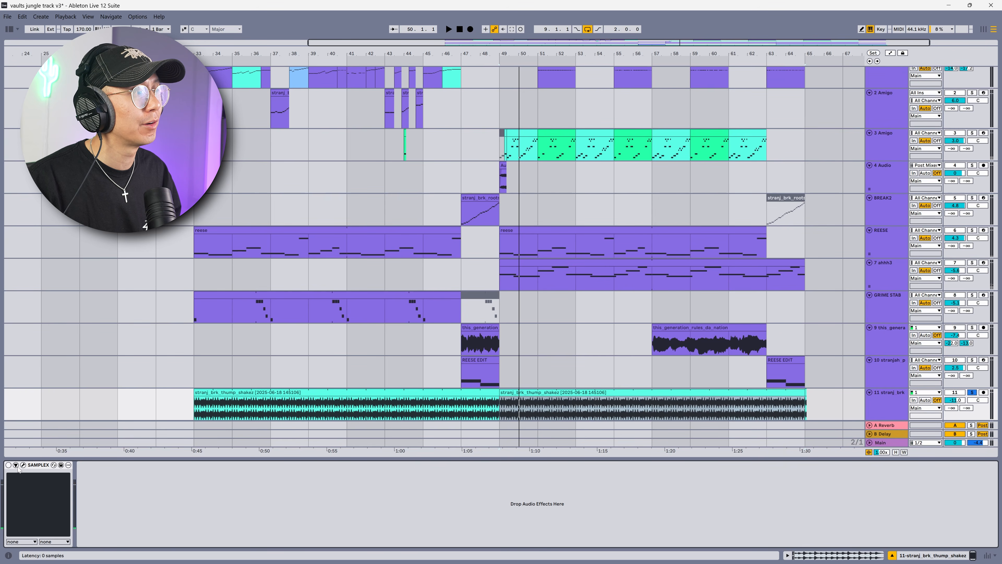
Enable SAMPLEX on the stranj_brk_thump_shakez track, examine its settings during playback and close its window
left_click(23, 465)
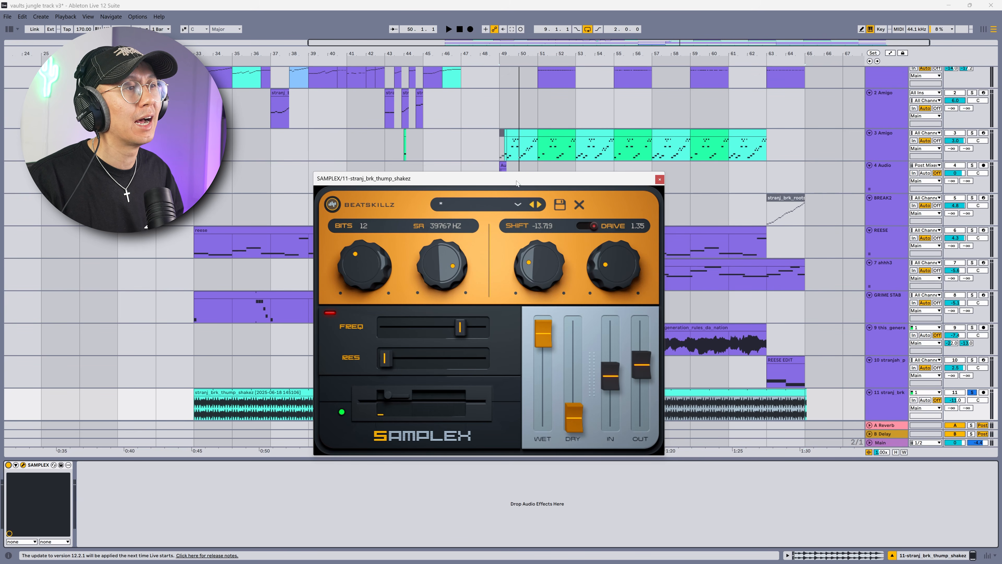
left_click_drag(516, 183, 579, 180)
key("space")
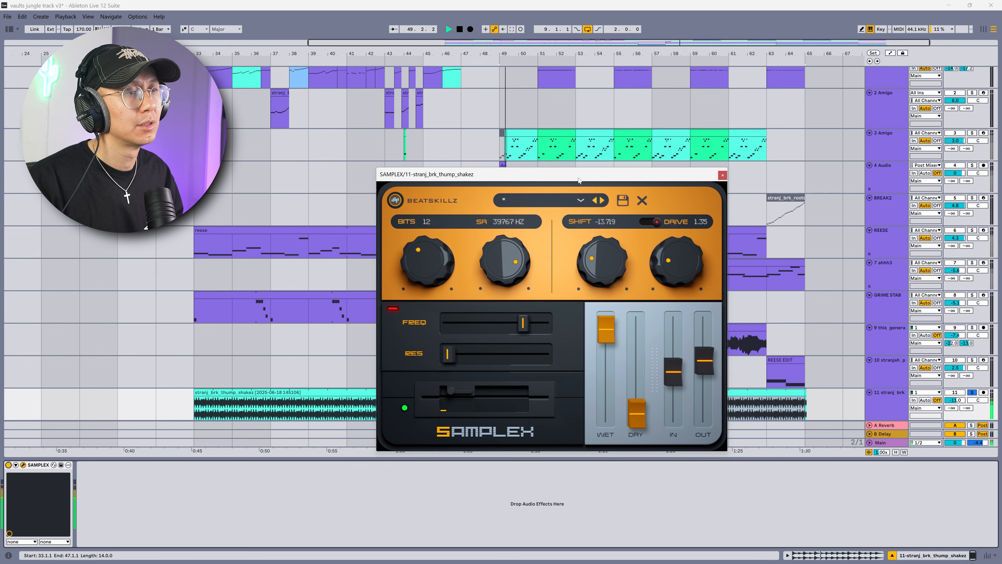
left_click(722, 176)
key("space")
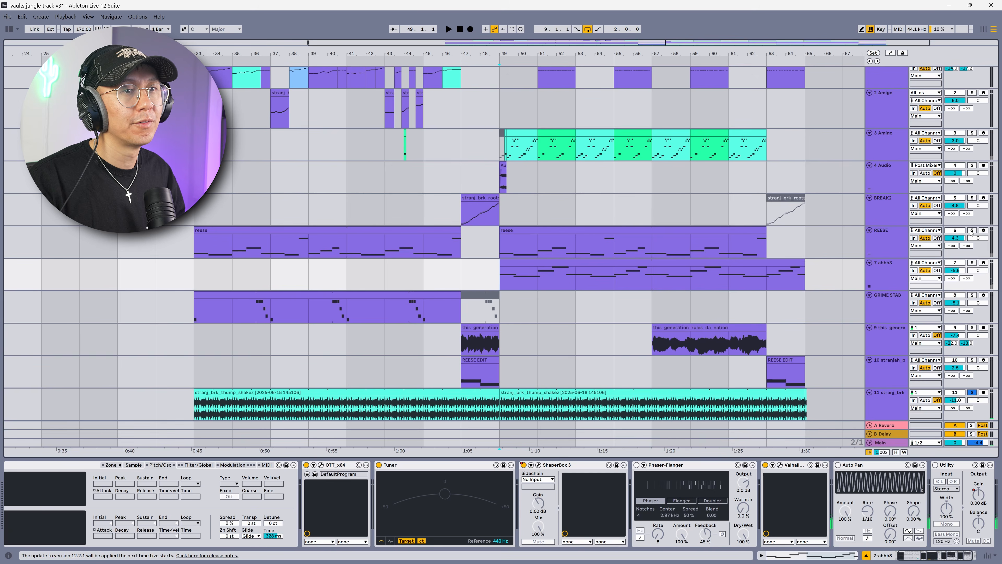
Solo the REESE track, open the notes of its second reese clip and listen to the bassline
left_click(971, 231)
left_click(565, 229)
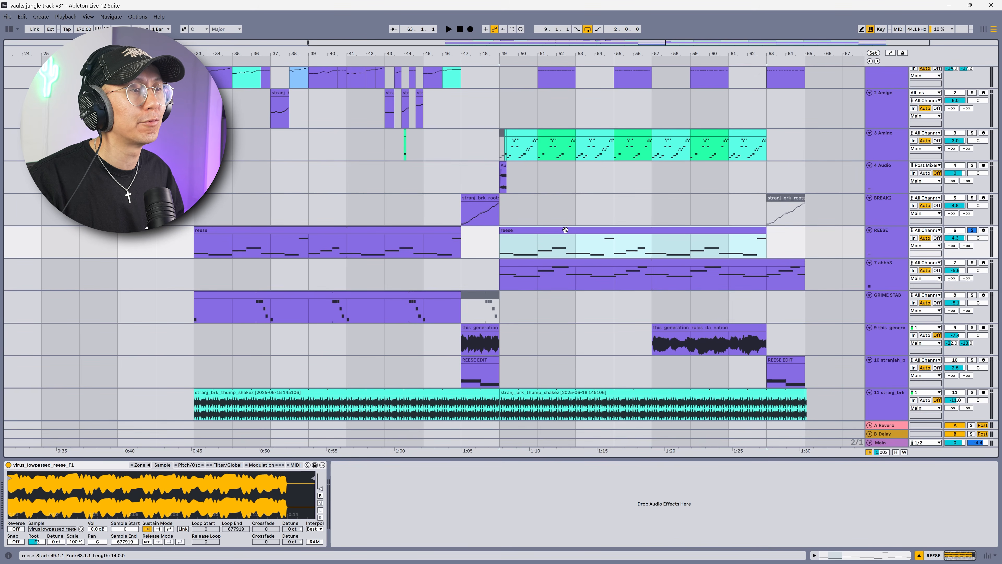
double_click(565, 229)
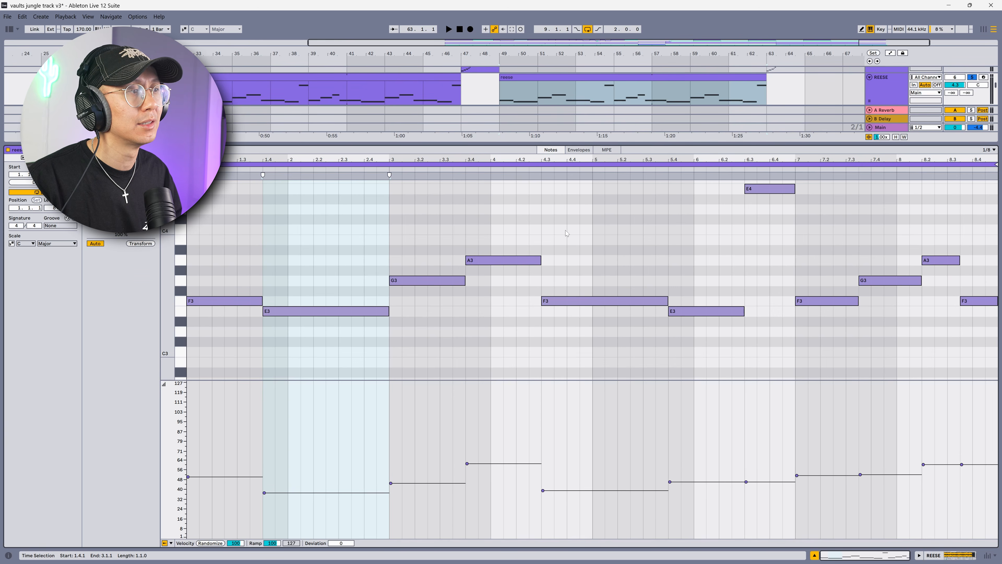
key("space")
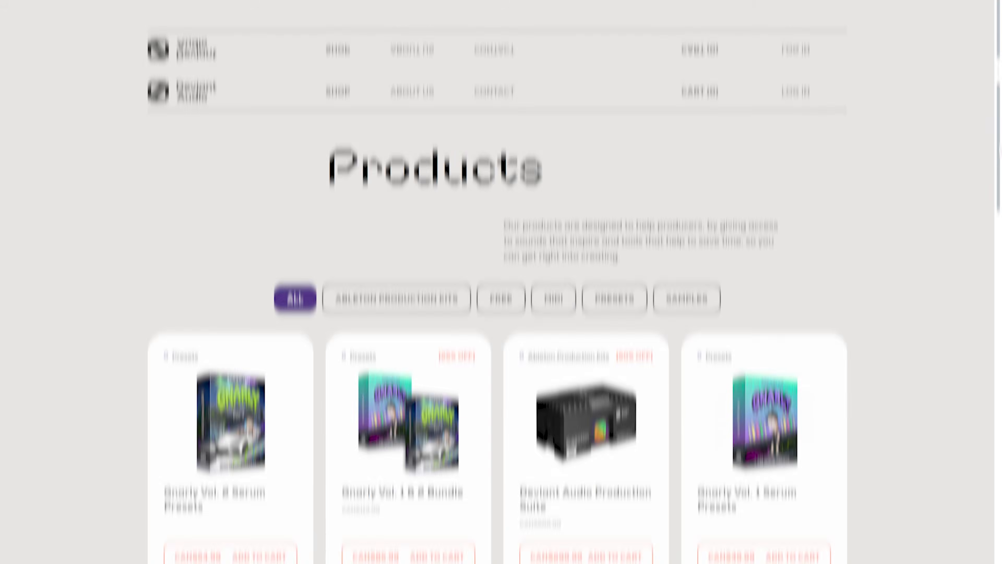
Switch to the Deviant Audio website and browse down its product listings
scroll(999, 143, "down", 10)
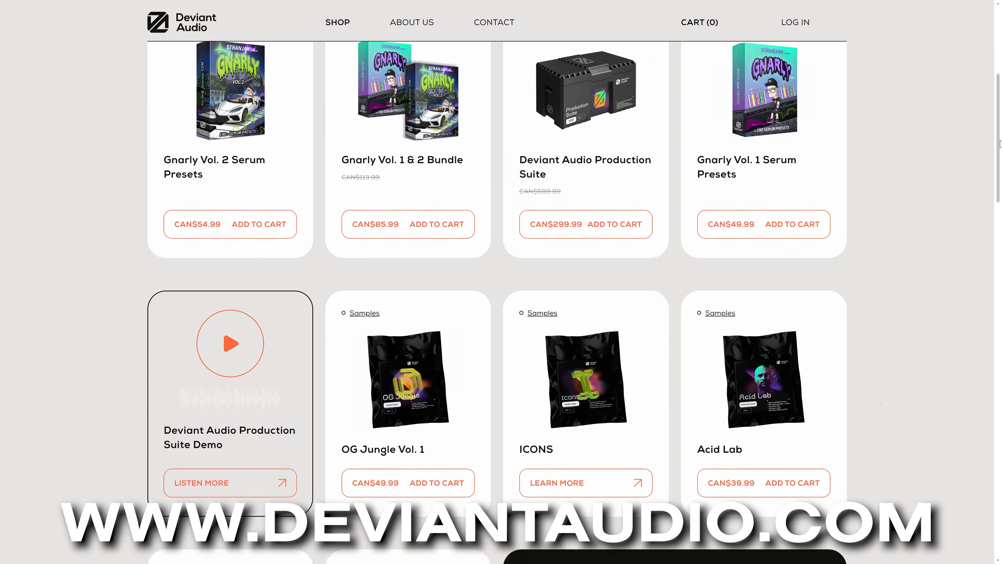
left_click_drag(1000, 143, 1000, 367)
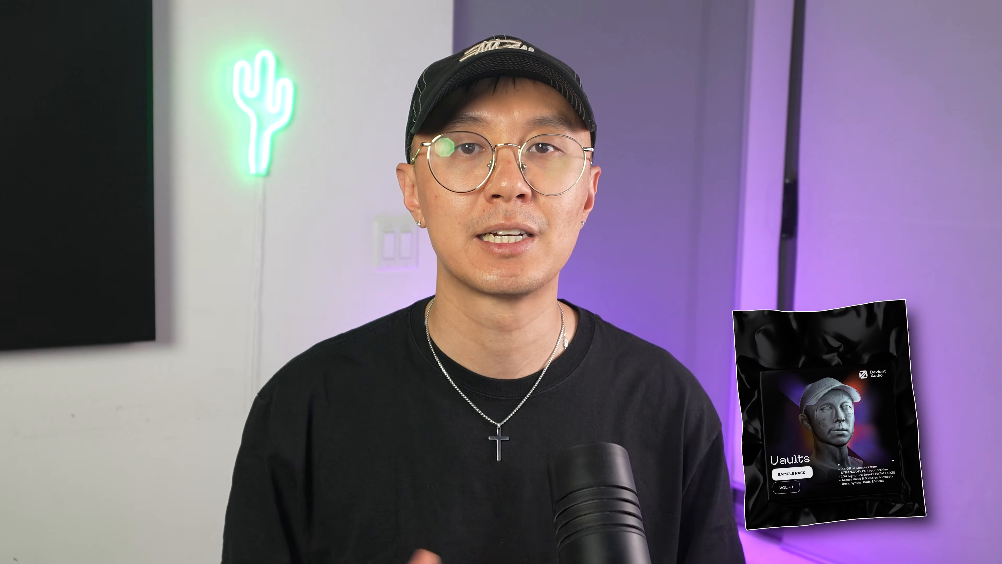